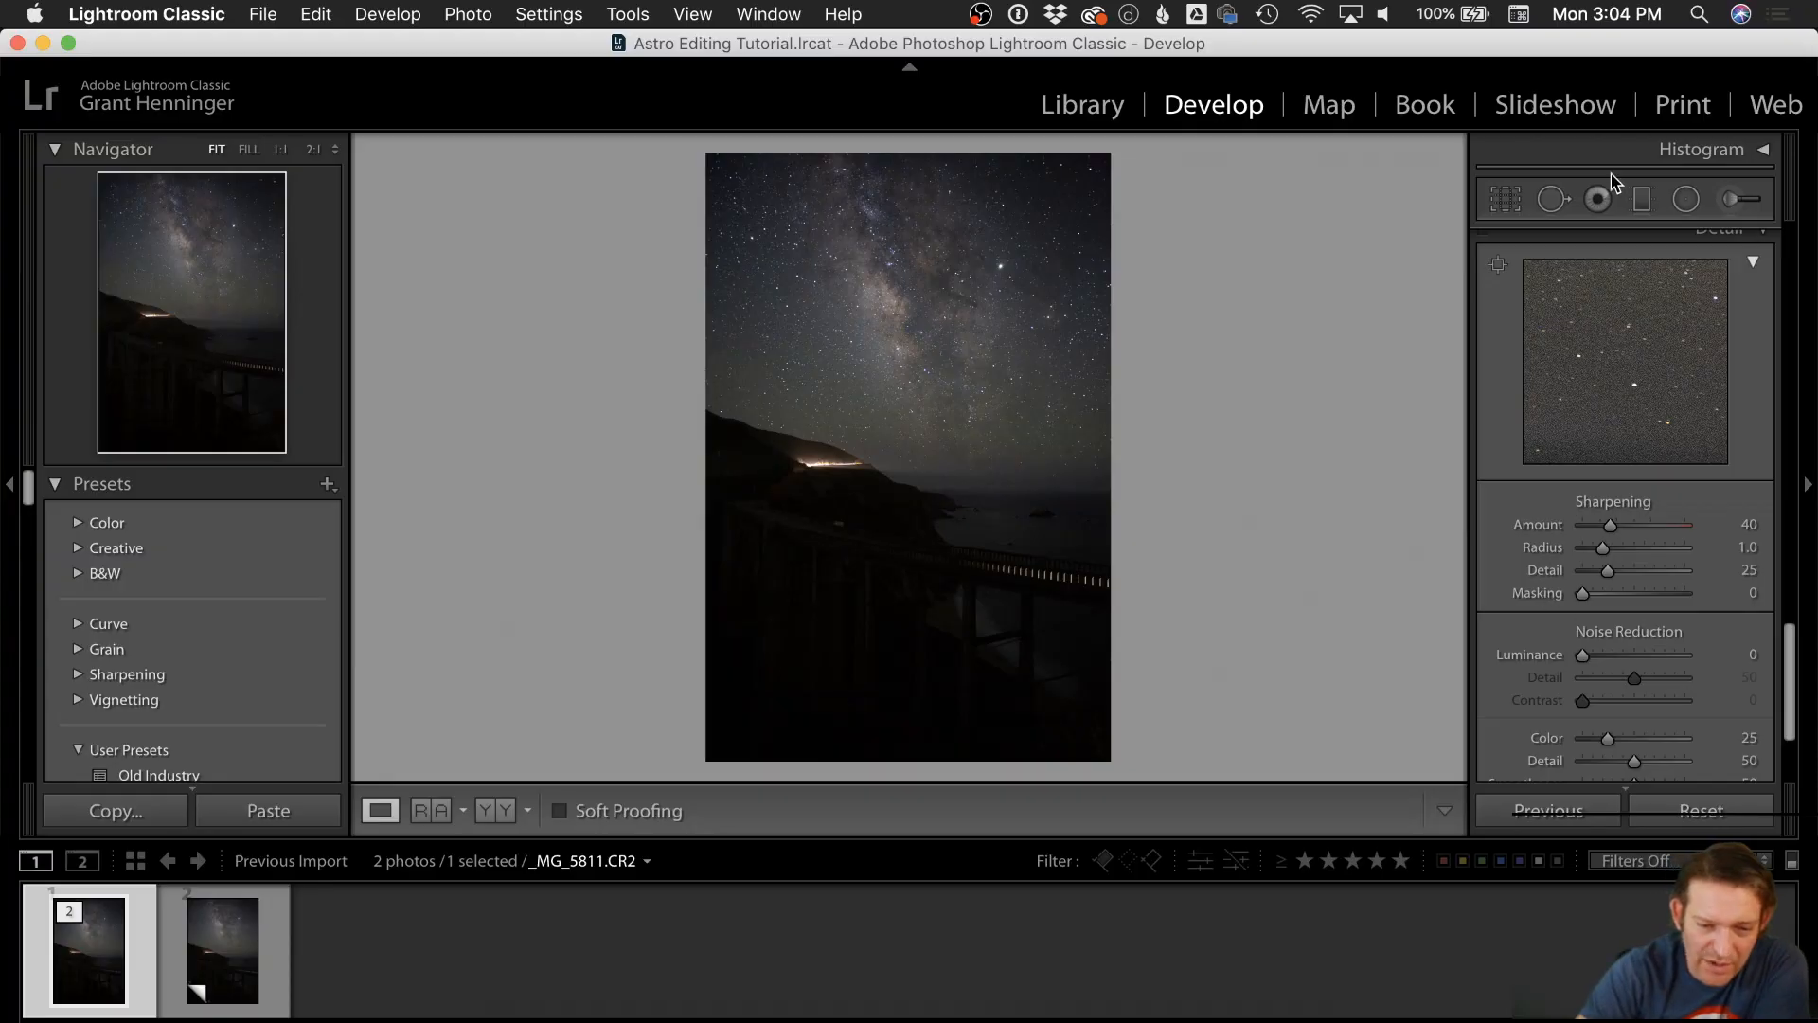
# Step: Brighten the Milky Way photo with Exposure at +0.65 and raise Contrast to +76
pyautogui.scroll(10, 1704, 406)
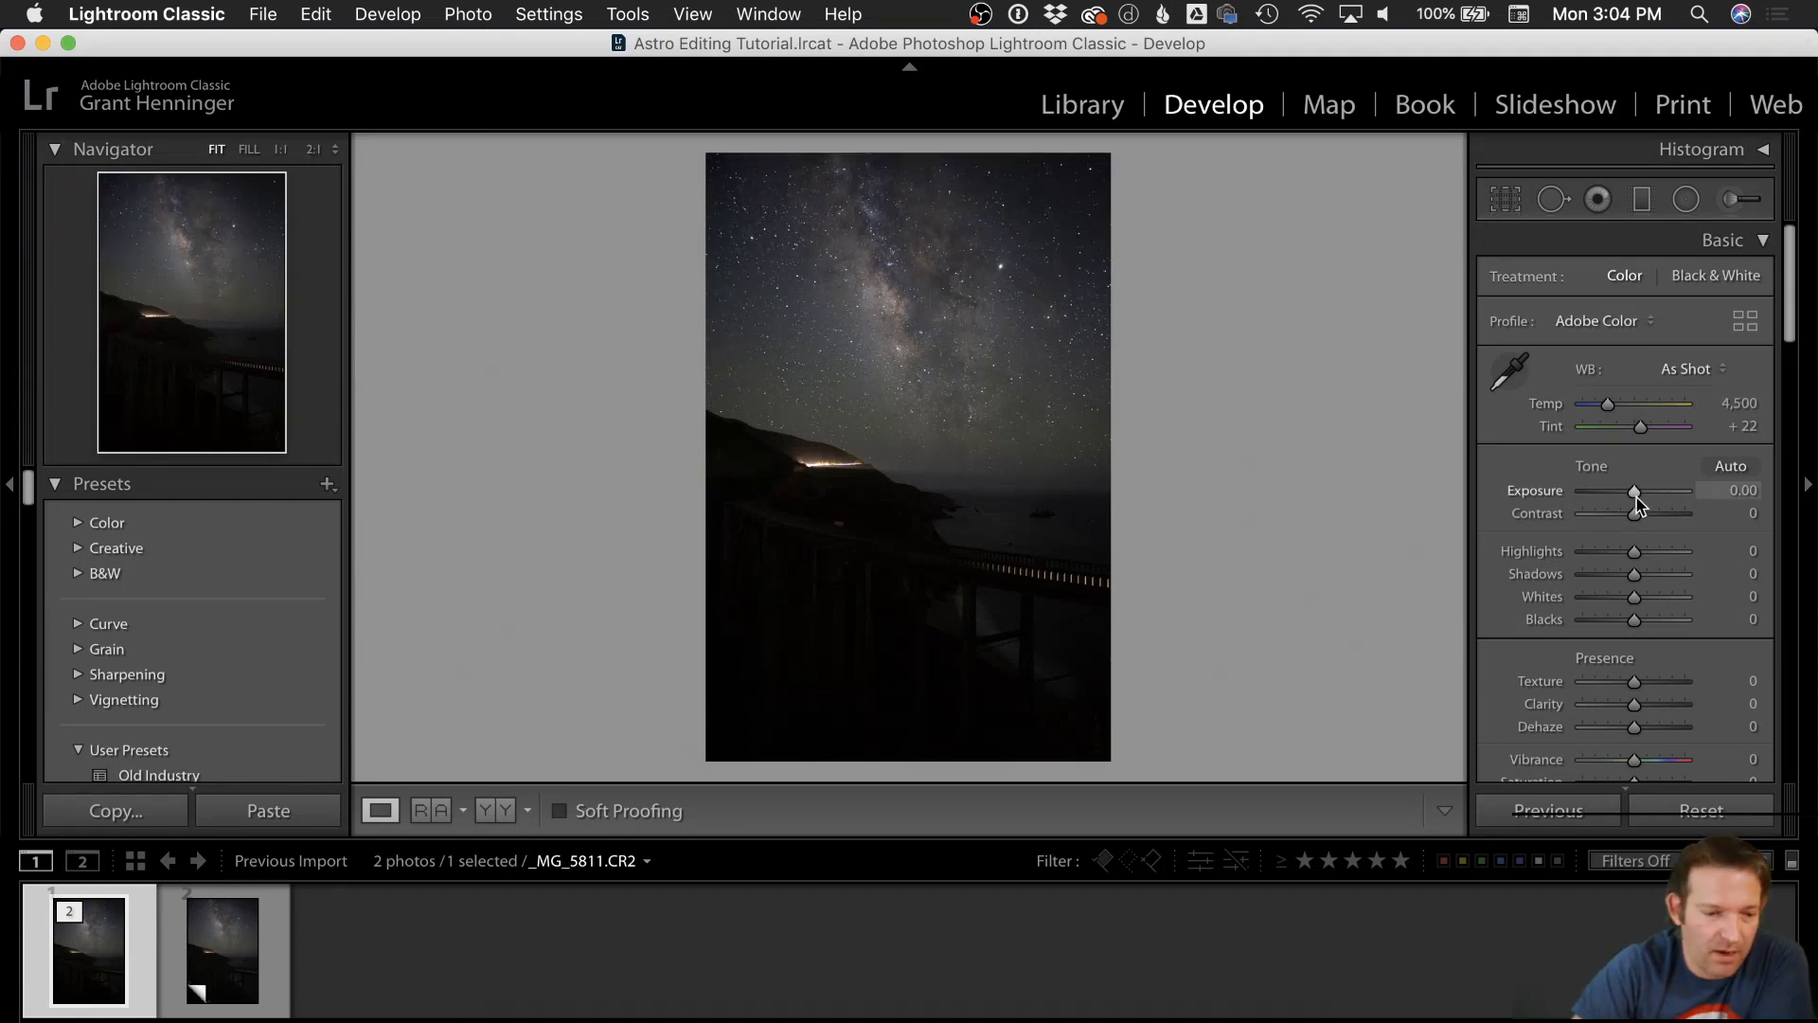
pyautogui.moveTo(1635, 493); pyautogui.dragTo(1642, 493)
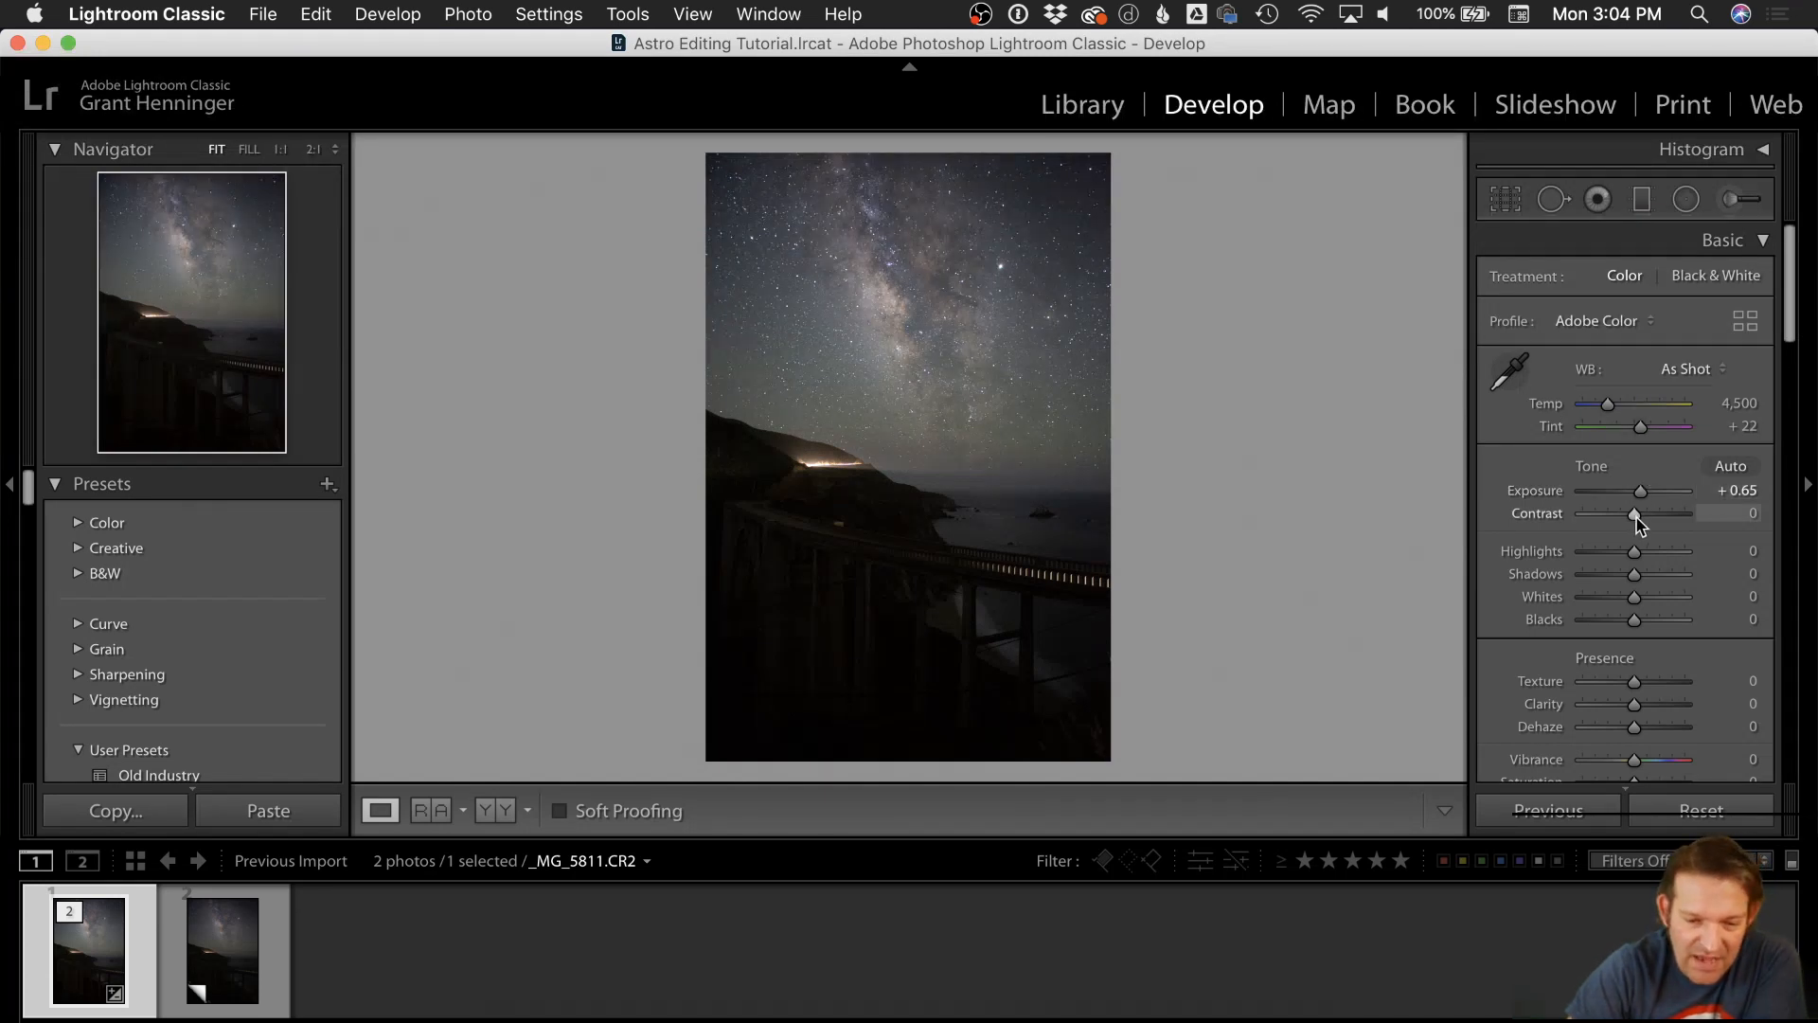
pyautogui.moveTo(1638, 517); pyautogui.dragTo(1679, 522)
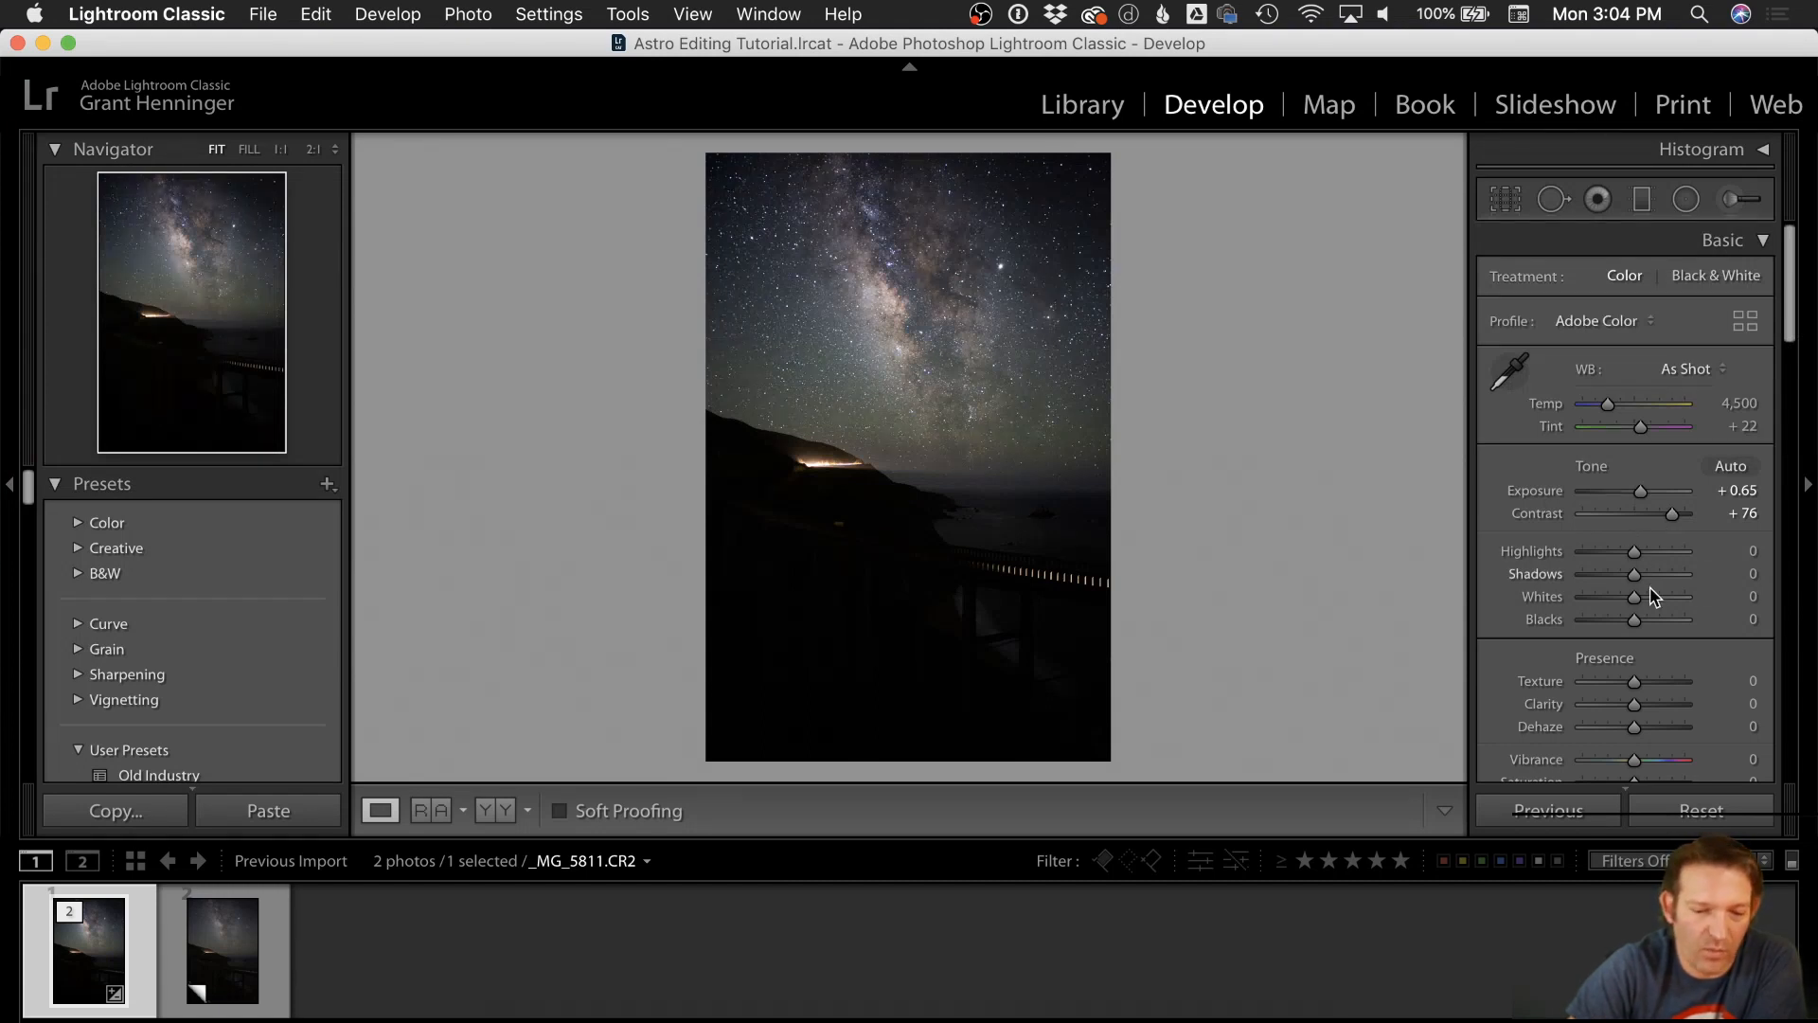
# Step: Set the photo's Highlights to +5 and lower its Shadows to −38
pyautogui.scroll(-1, 1641, 568)
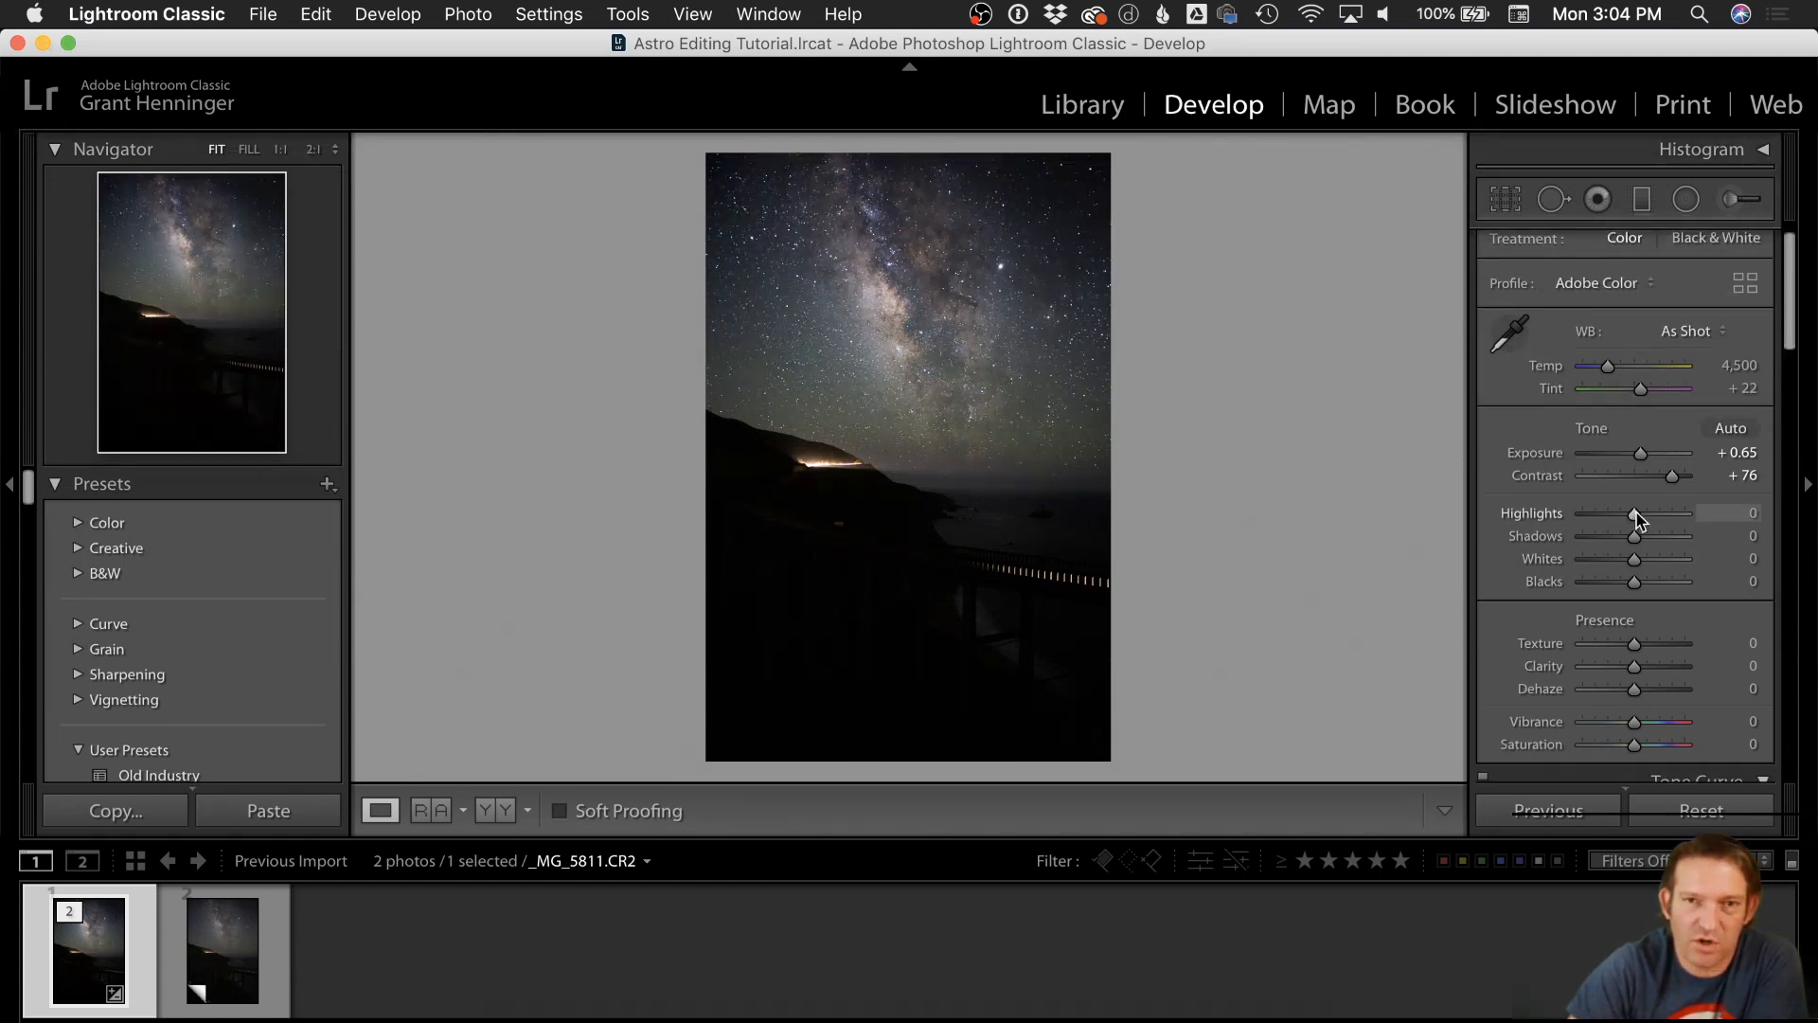
pyautogui.moveTo(1637, 519)
pyautogui.mouseDown()
pyautogui.moveTo(1600, 519)
pyautogui.moveTo(1669, 521)
pyautogui.moveTo(1620, 523)
pyautogui.moveTo(1641, 519)
pyautogui.mouseUp()
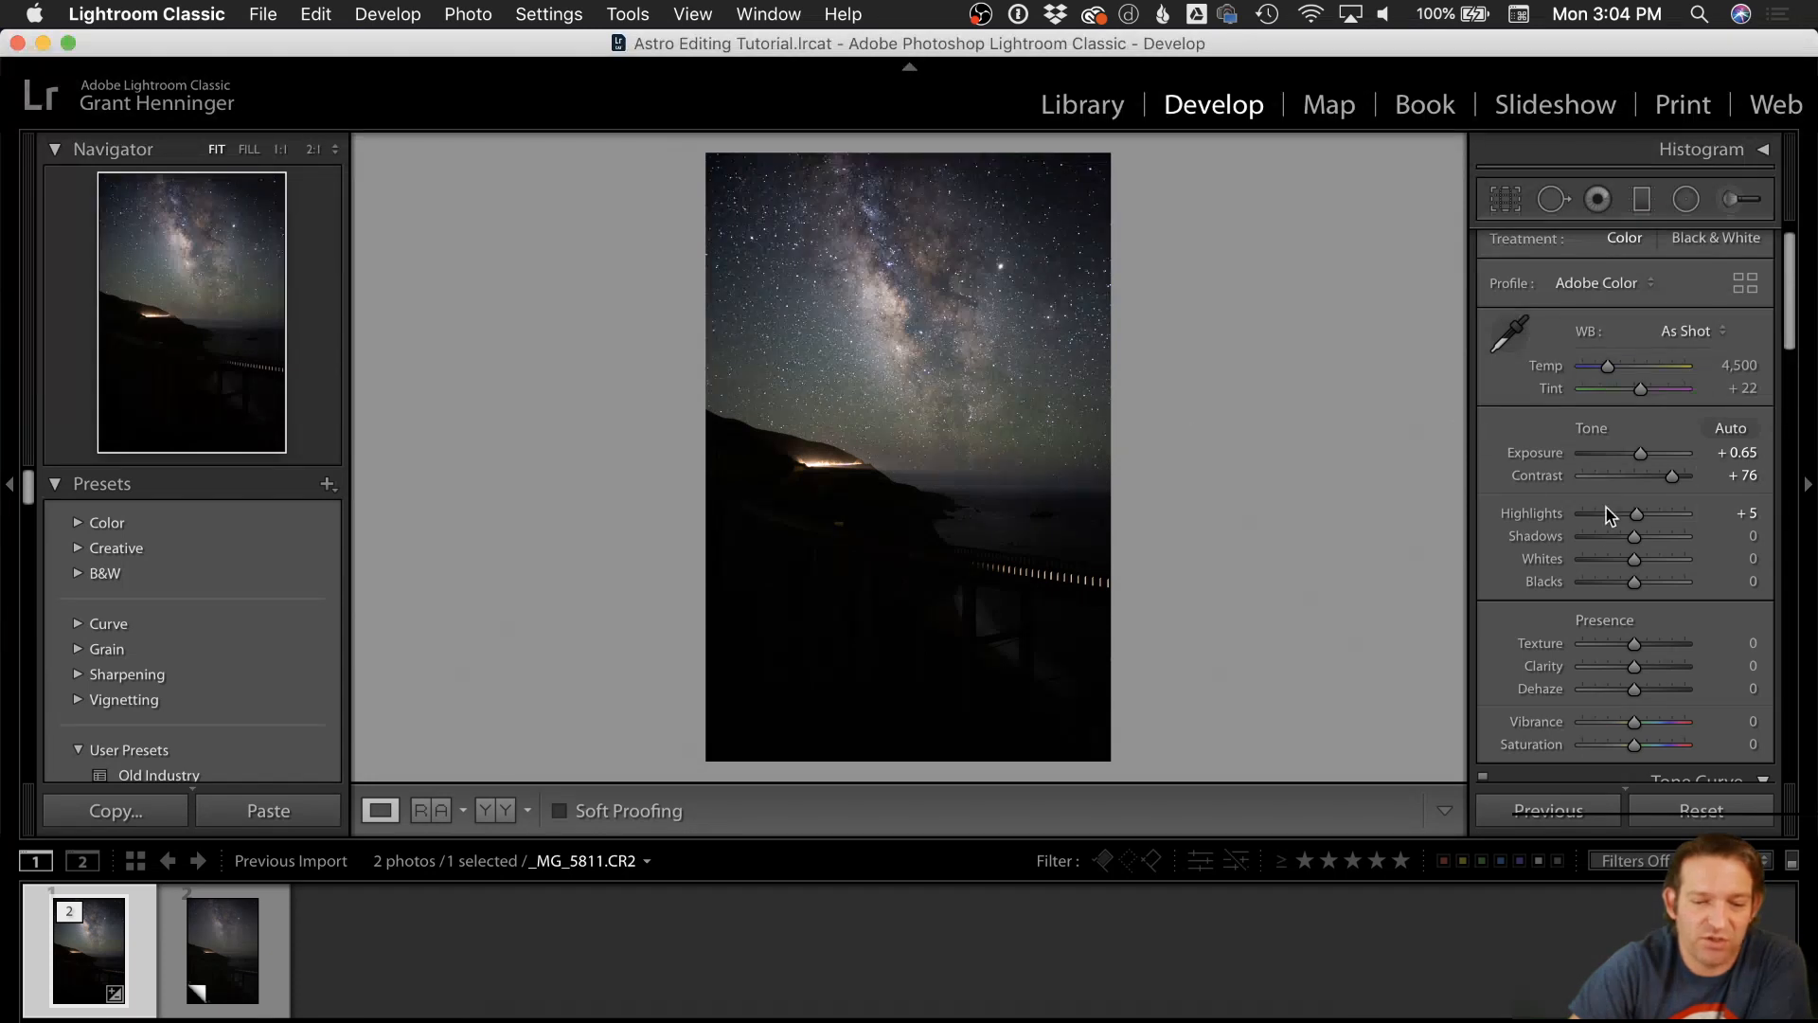
pyautogui.moveTo(1631, 542); pyautogui.dragTo(1614, 545)
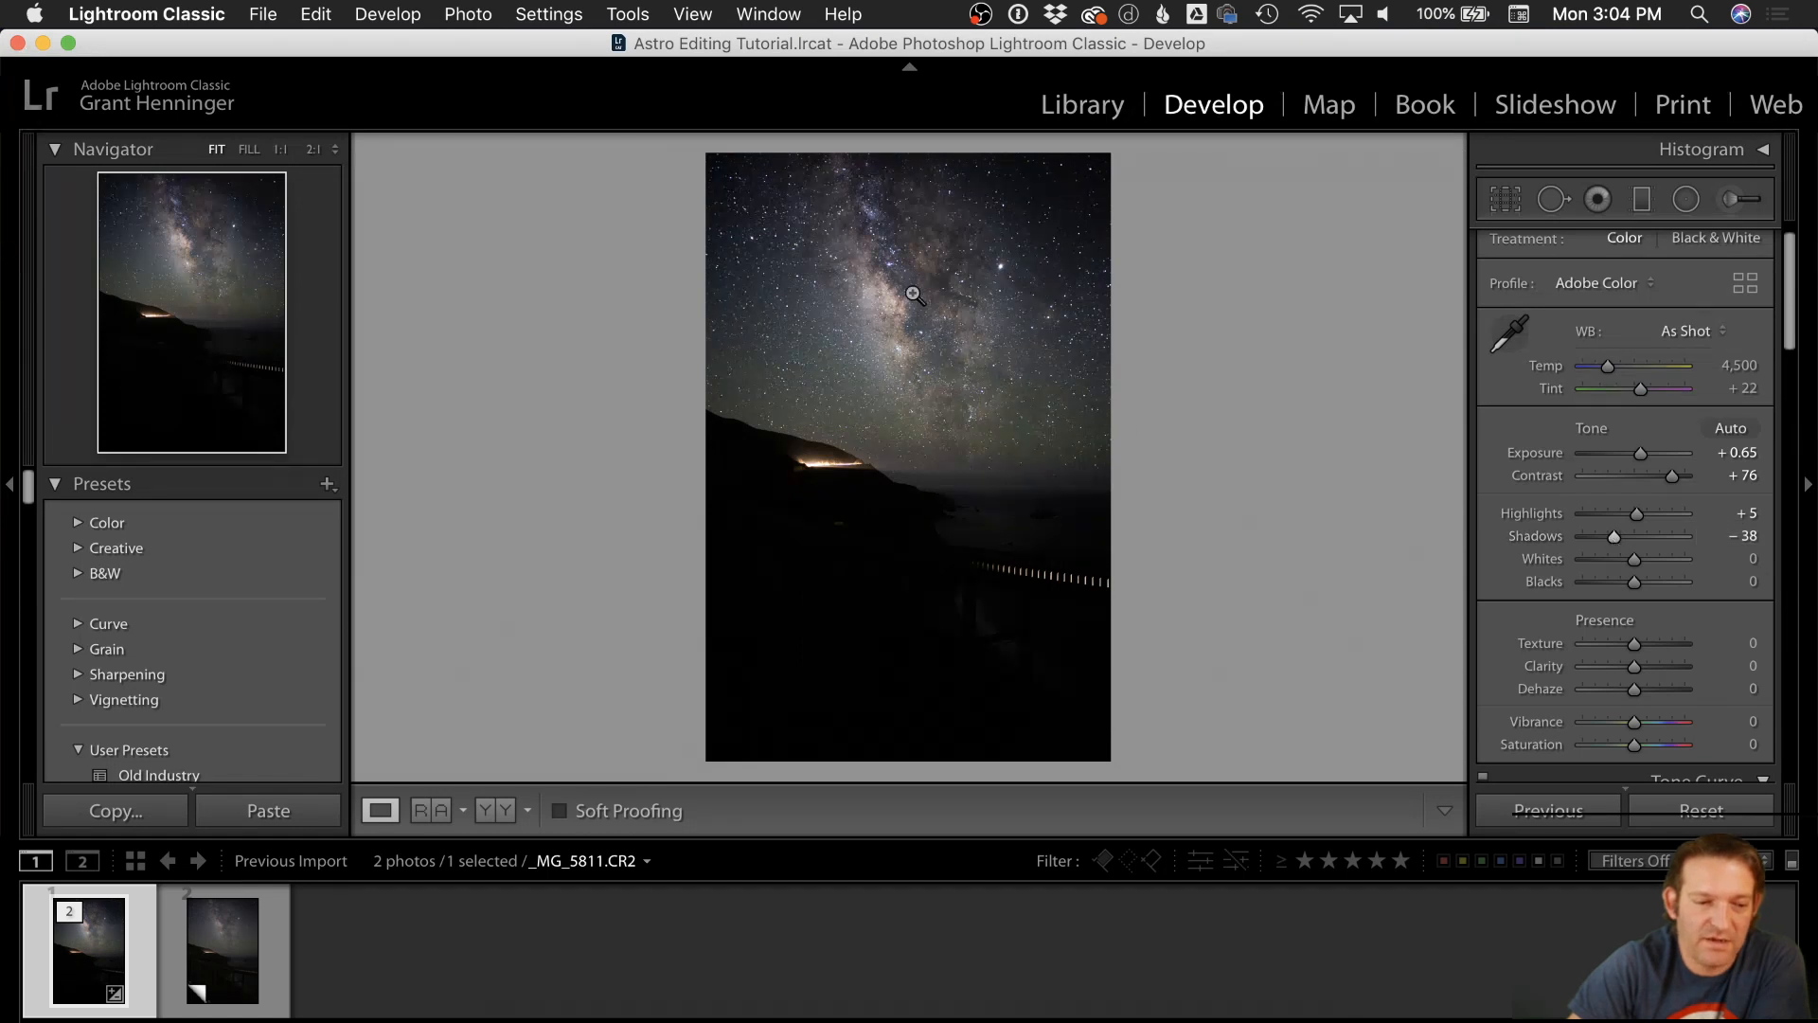
# Step: Check the stars in the Milky Way at 1:1, and set Whites to +16 and Blacks to −11
pyautogui.click(968, 306)
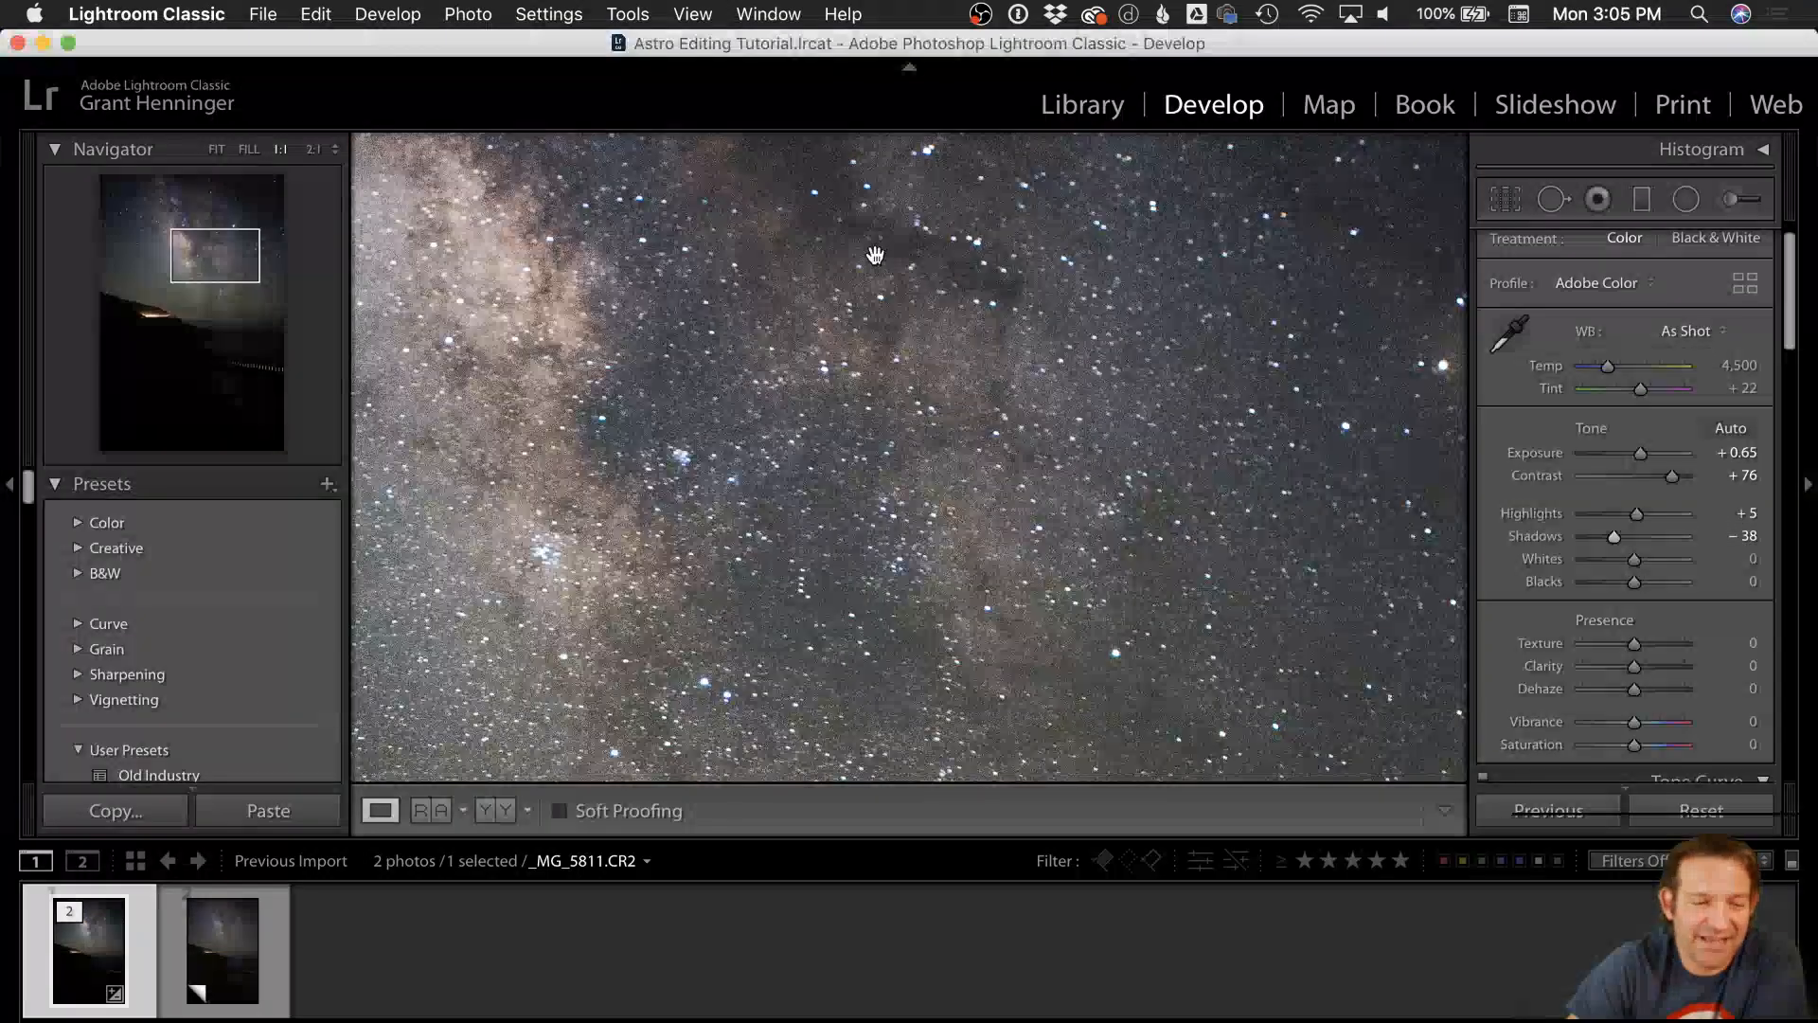
pyautogui.moveTo(876, 255); pyautogui.dragTo(1052, 408)
pyautogui.click(946, 392)
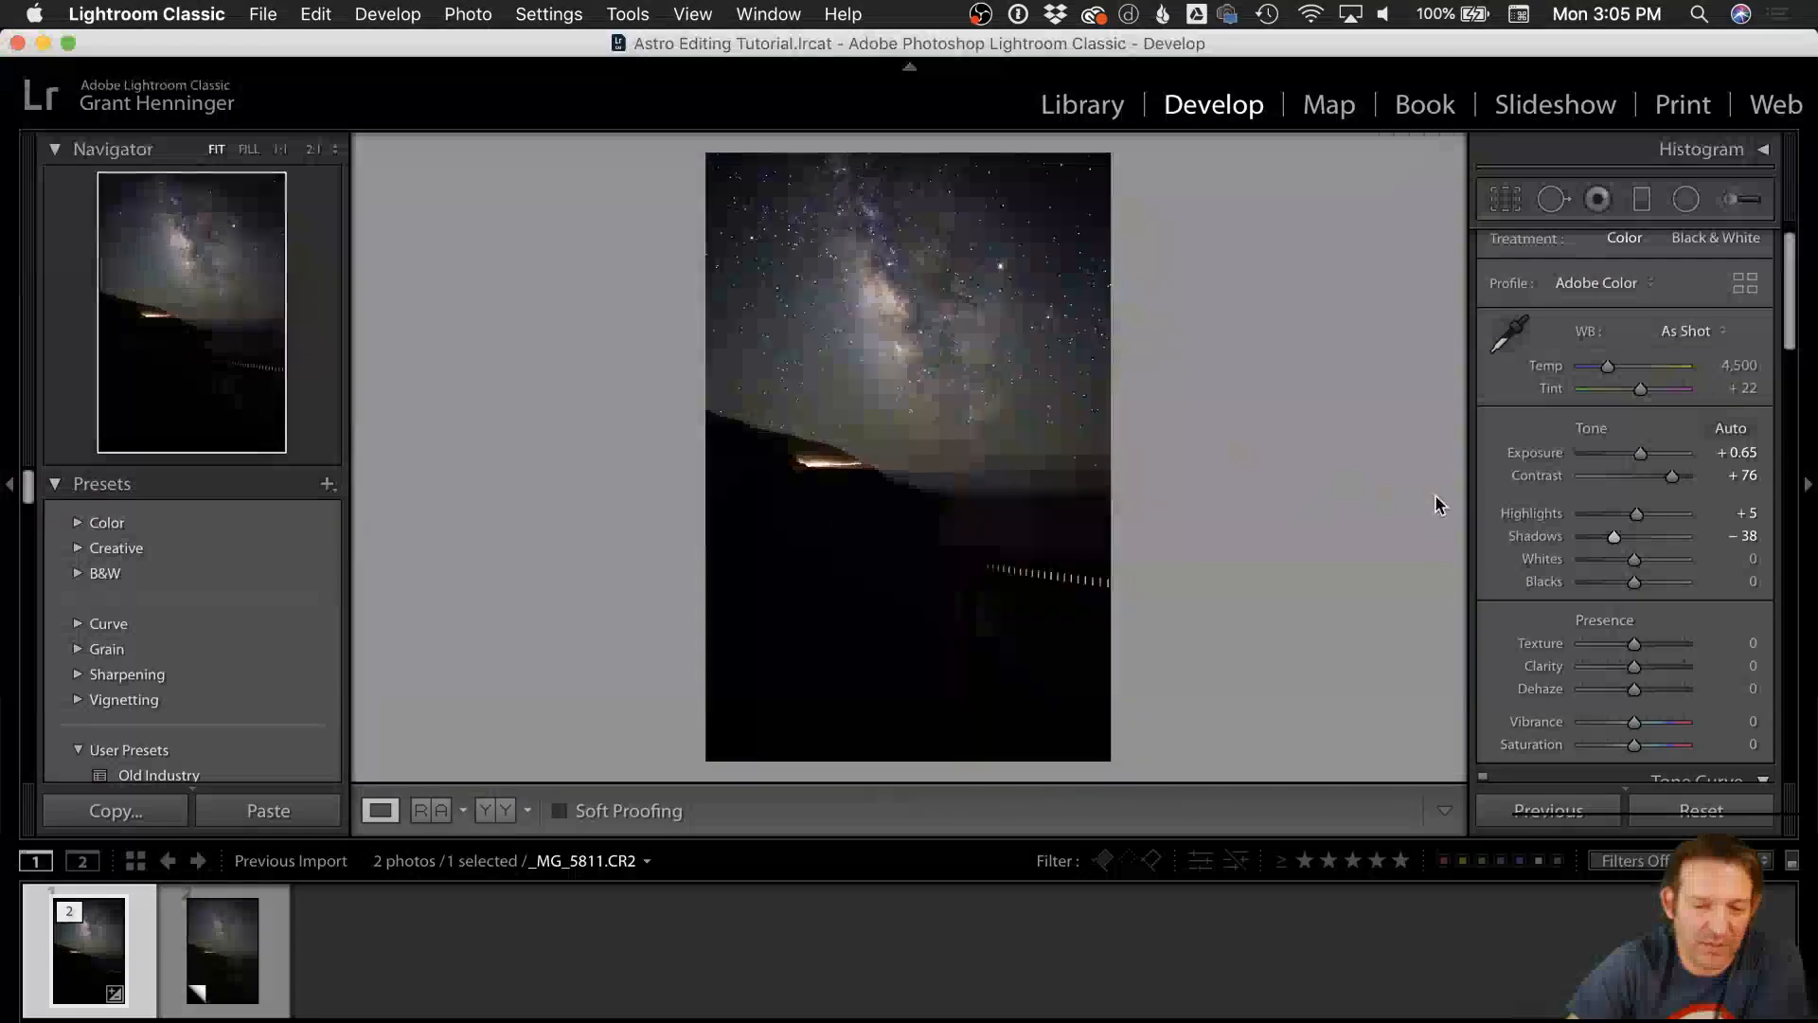
pyautogui.moveTo(1635, 558); pyautogui.dragTo(1633, 582)
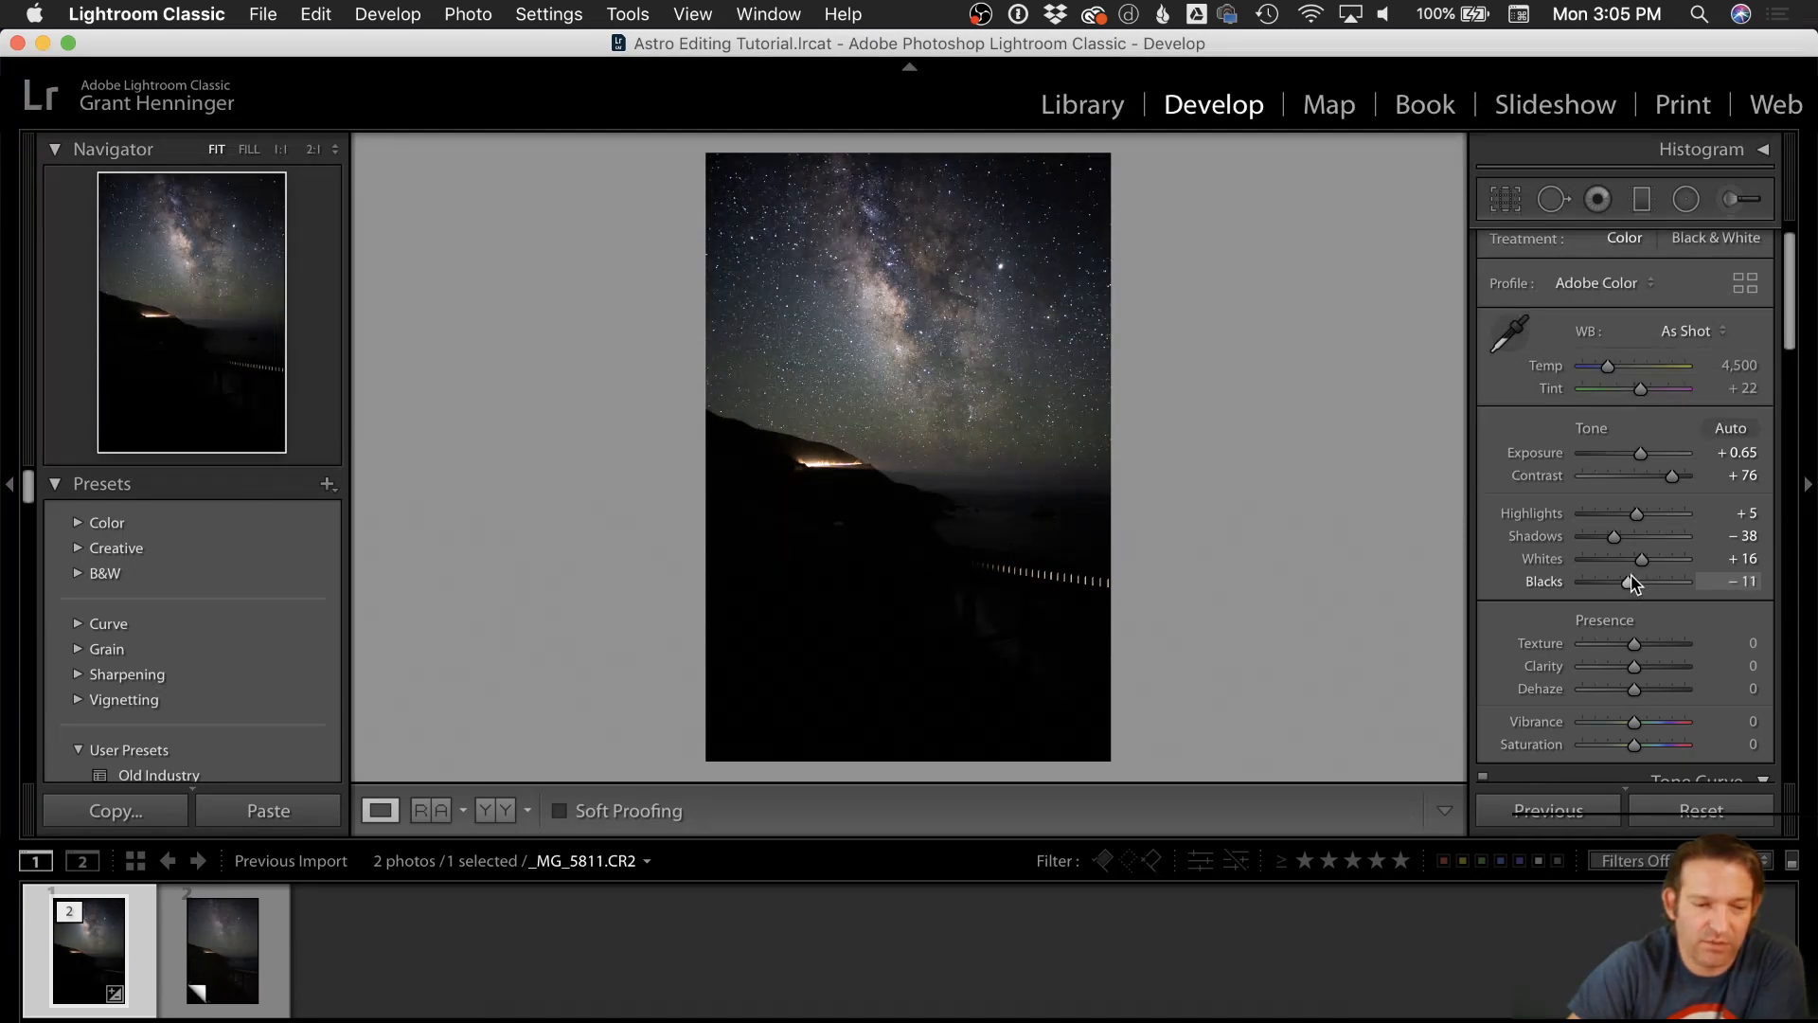
# Step: Set Dehaze to +50 to bring out the Milky Way
pyautogui.scroll(-1, 1620, 621)
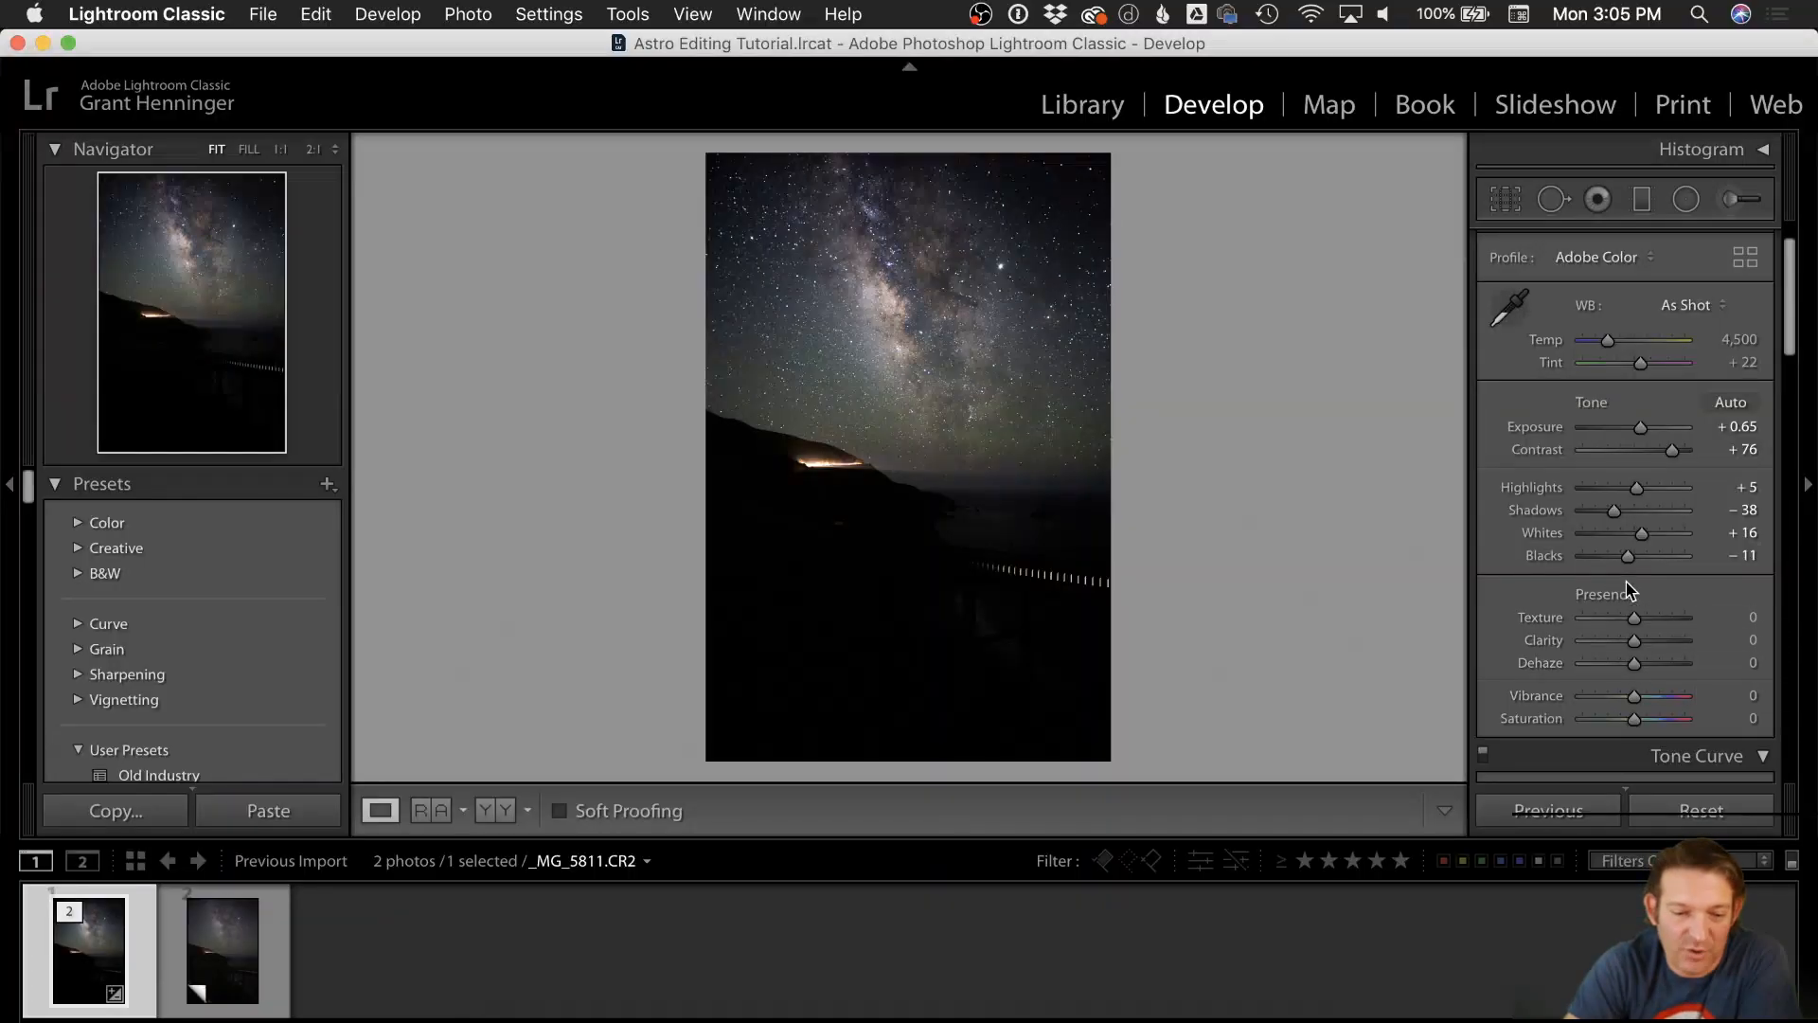
pyautogui.moveTo(1634, 663)
pyautogui.mouseDown()
pyautogui.moveTo(1698, 661)
pyautogui.moveTo(1639, 680)
pyautogui.moveTo(1659, 676)
pyautogui.mouseUp()
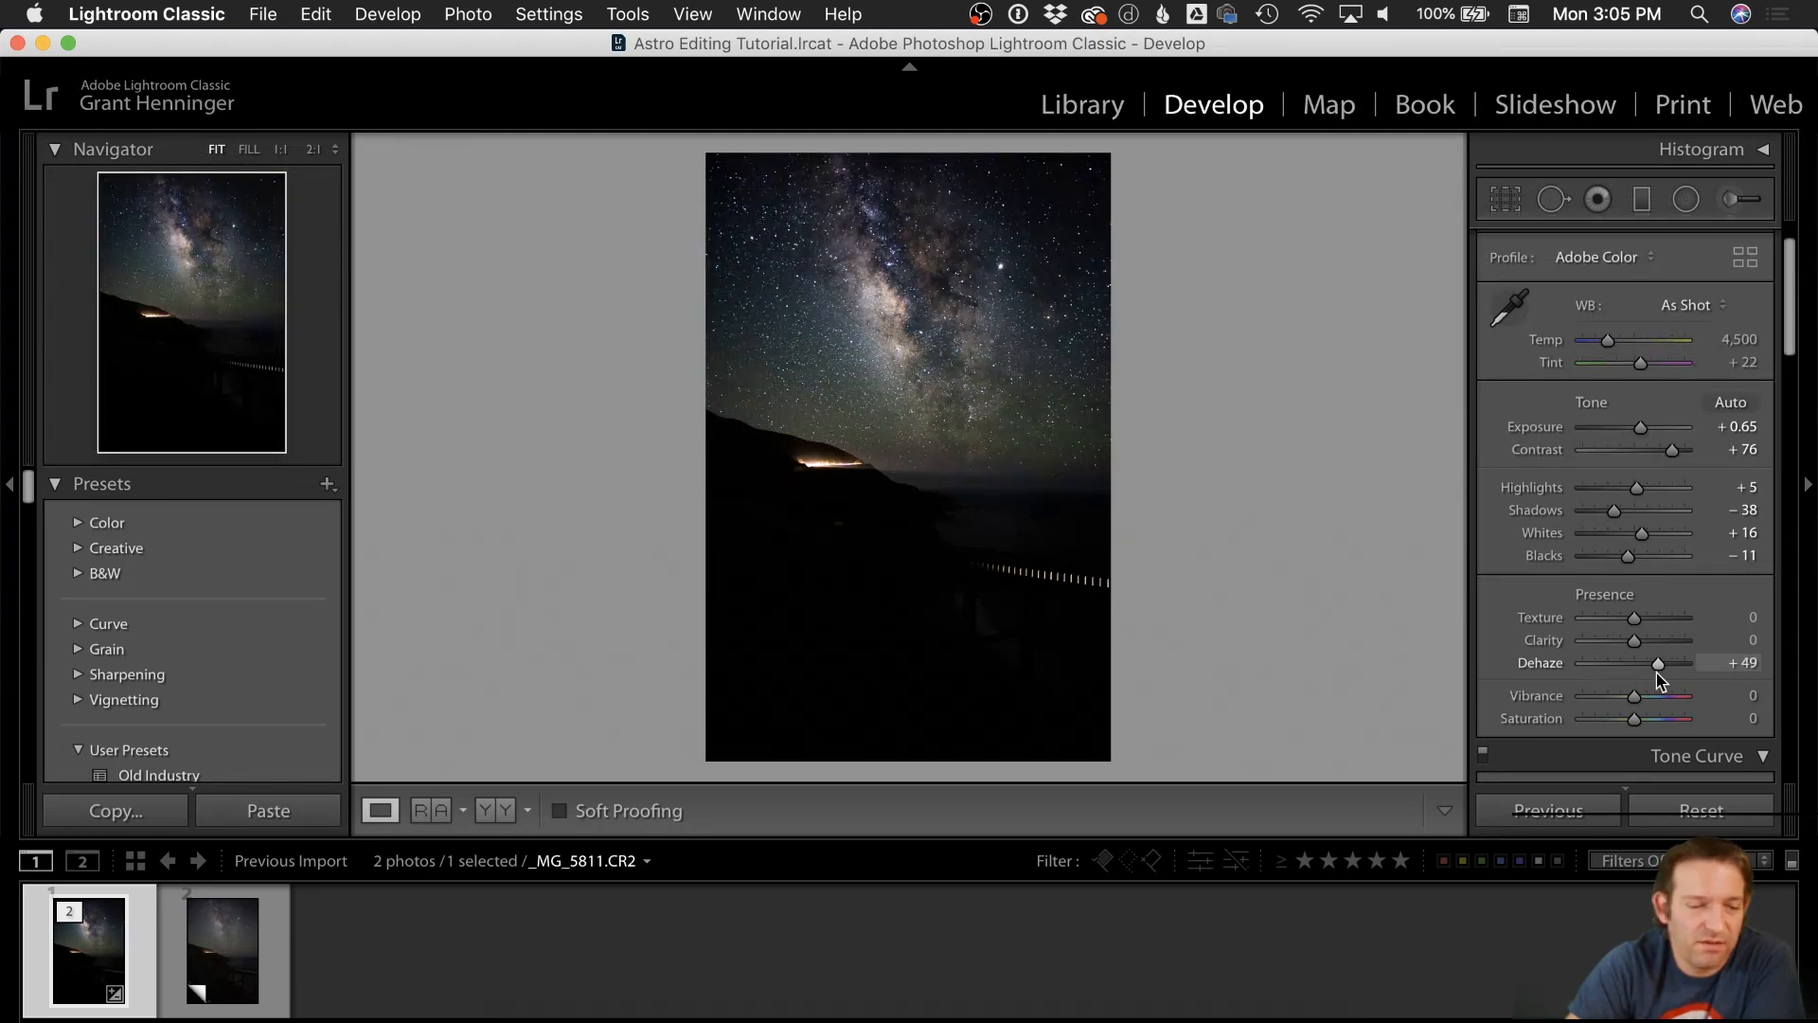
pyautogui.moveTo(1659, 680); pyautogui.dragTo(1657, 680)
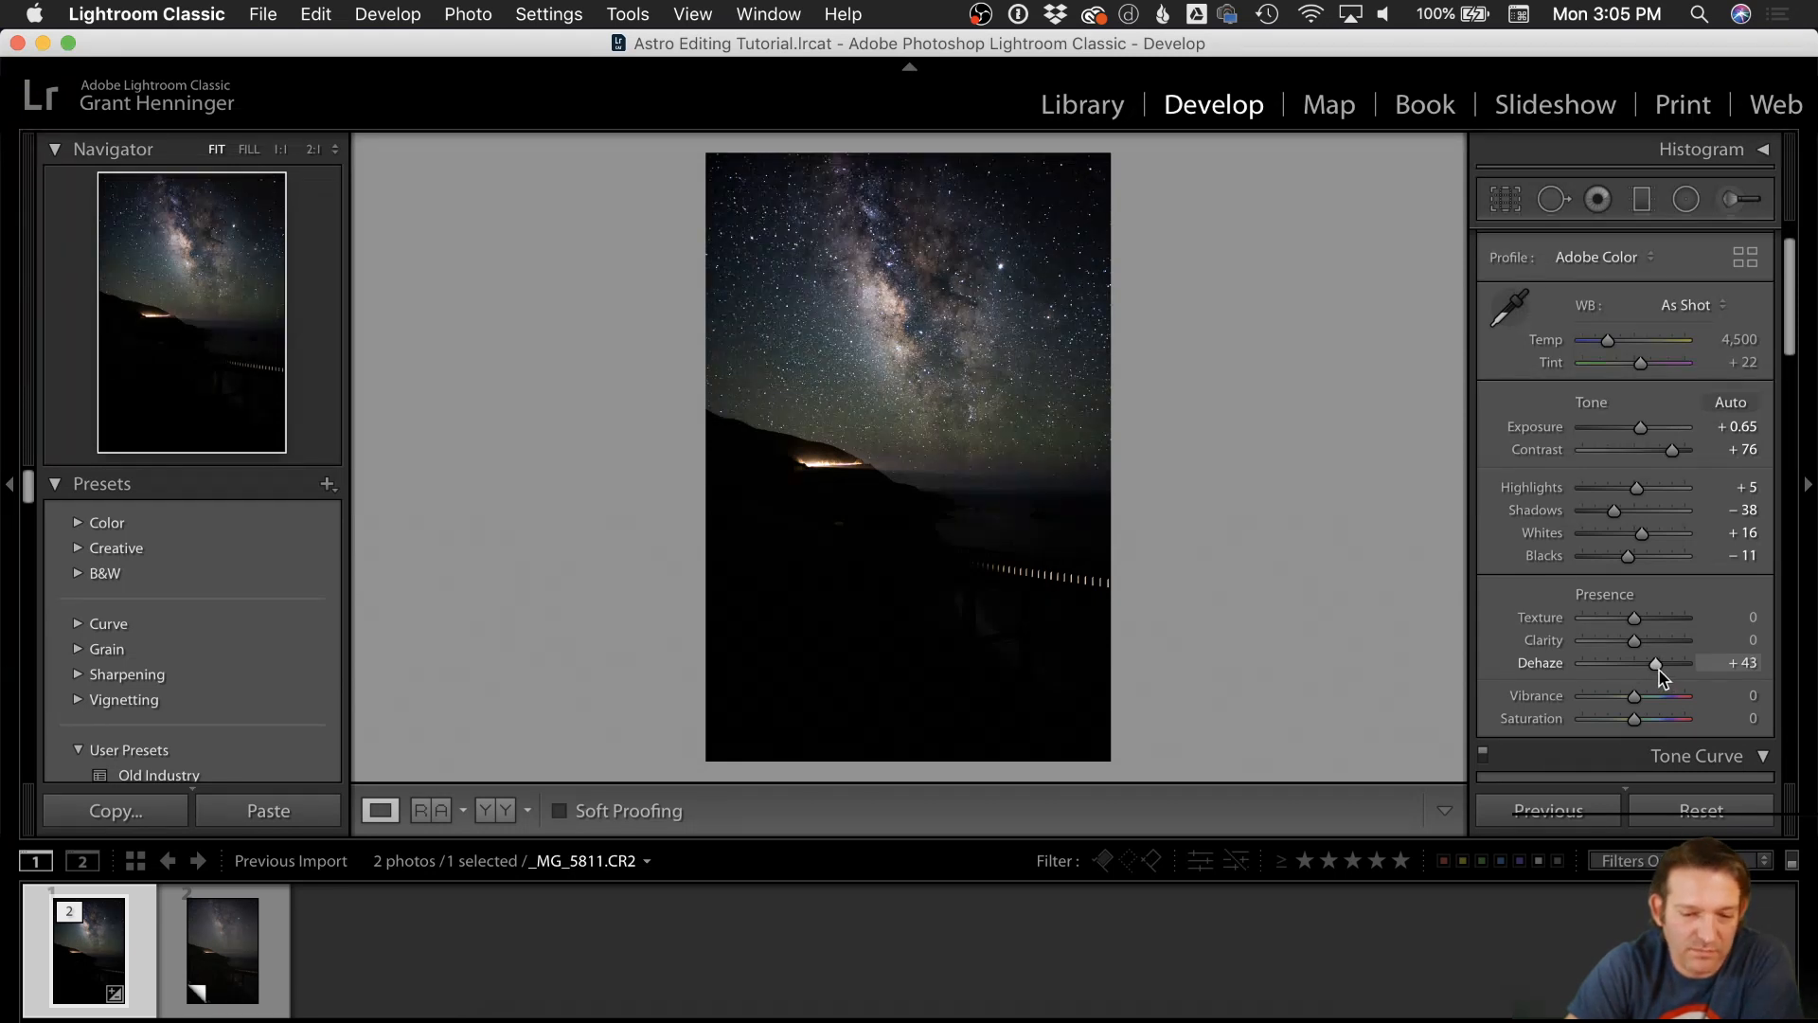
pyautogui.click(1745, 665)
pyautogui.write('50')
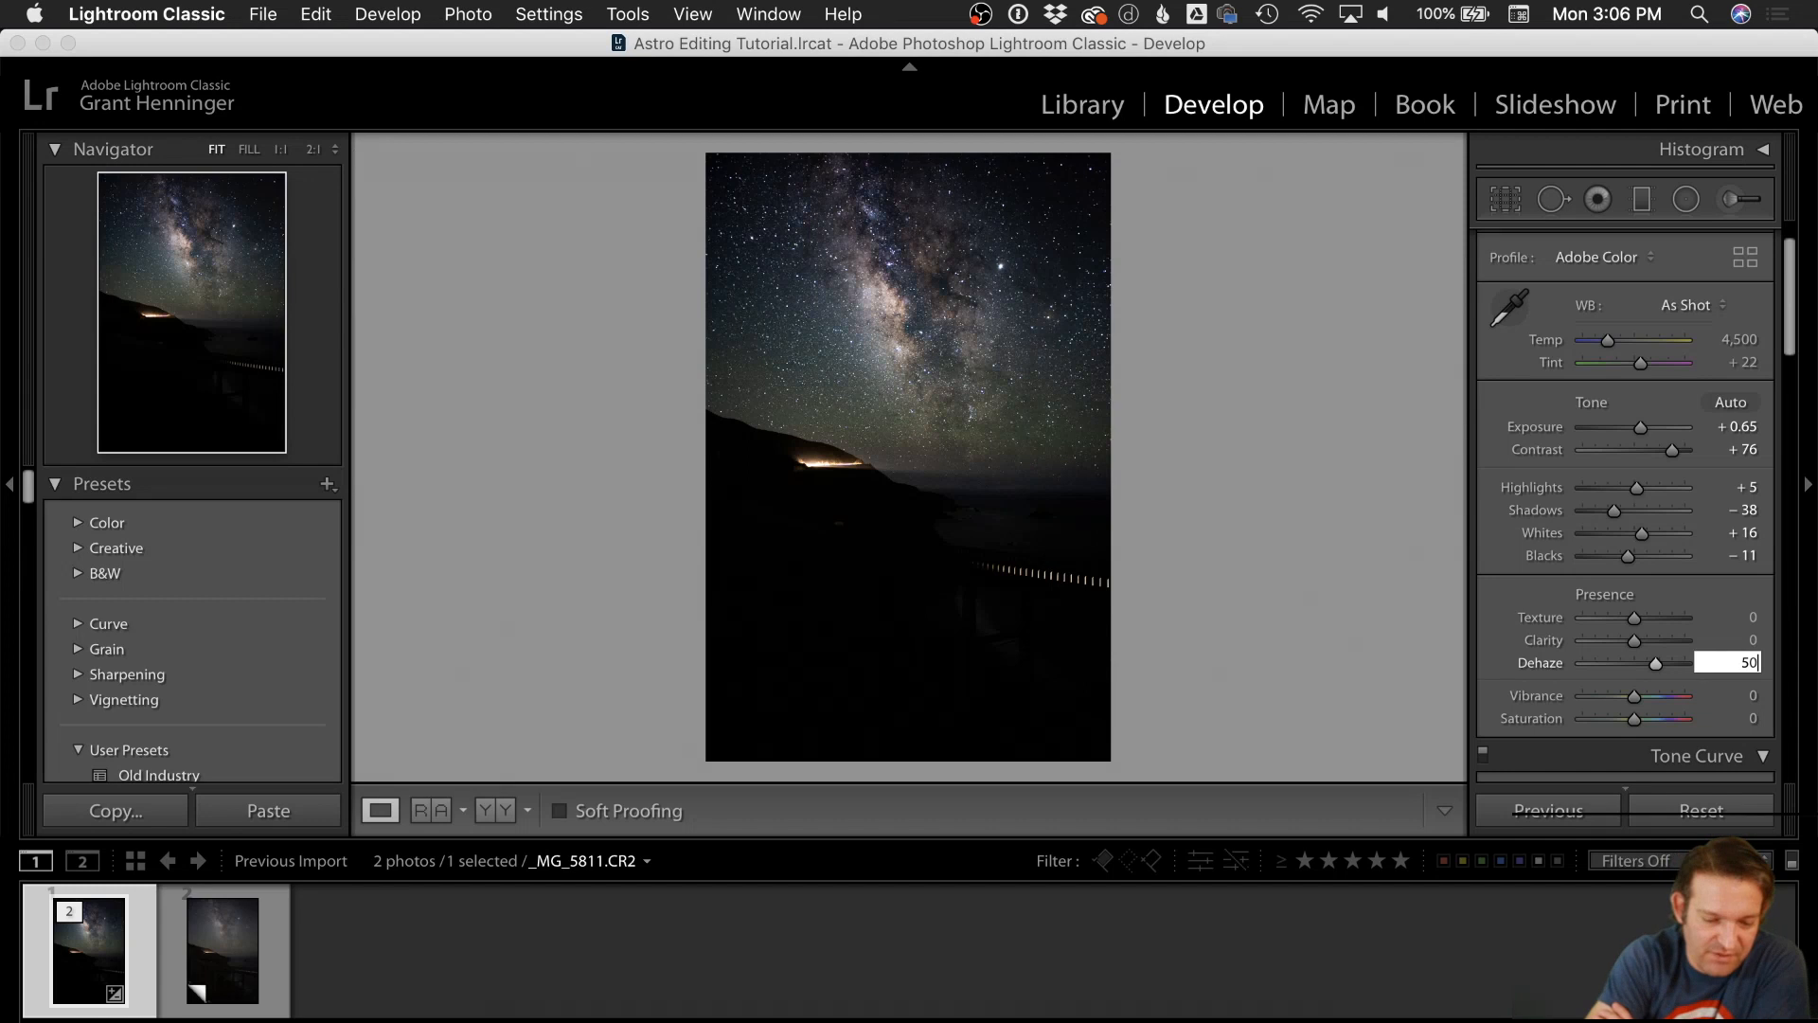
pyautogui.press('Return')
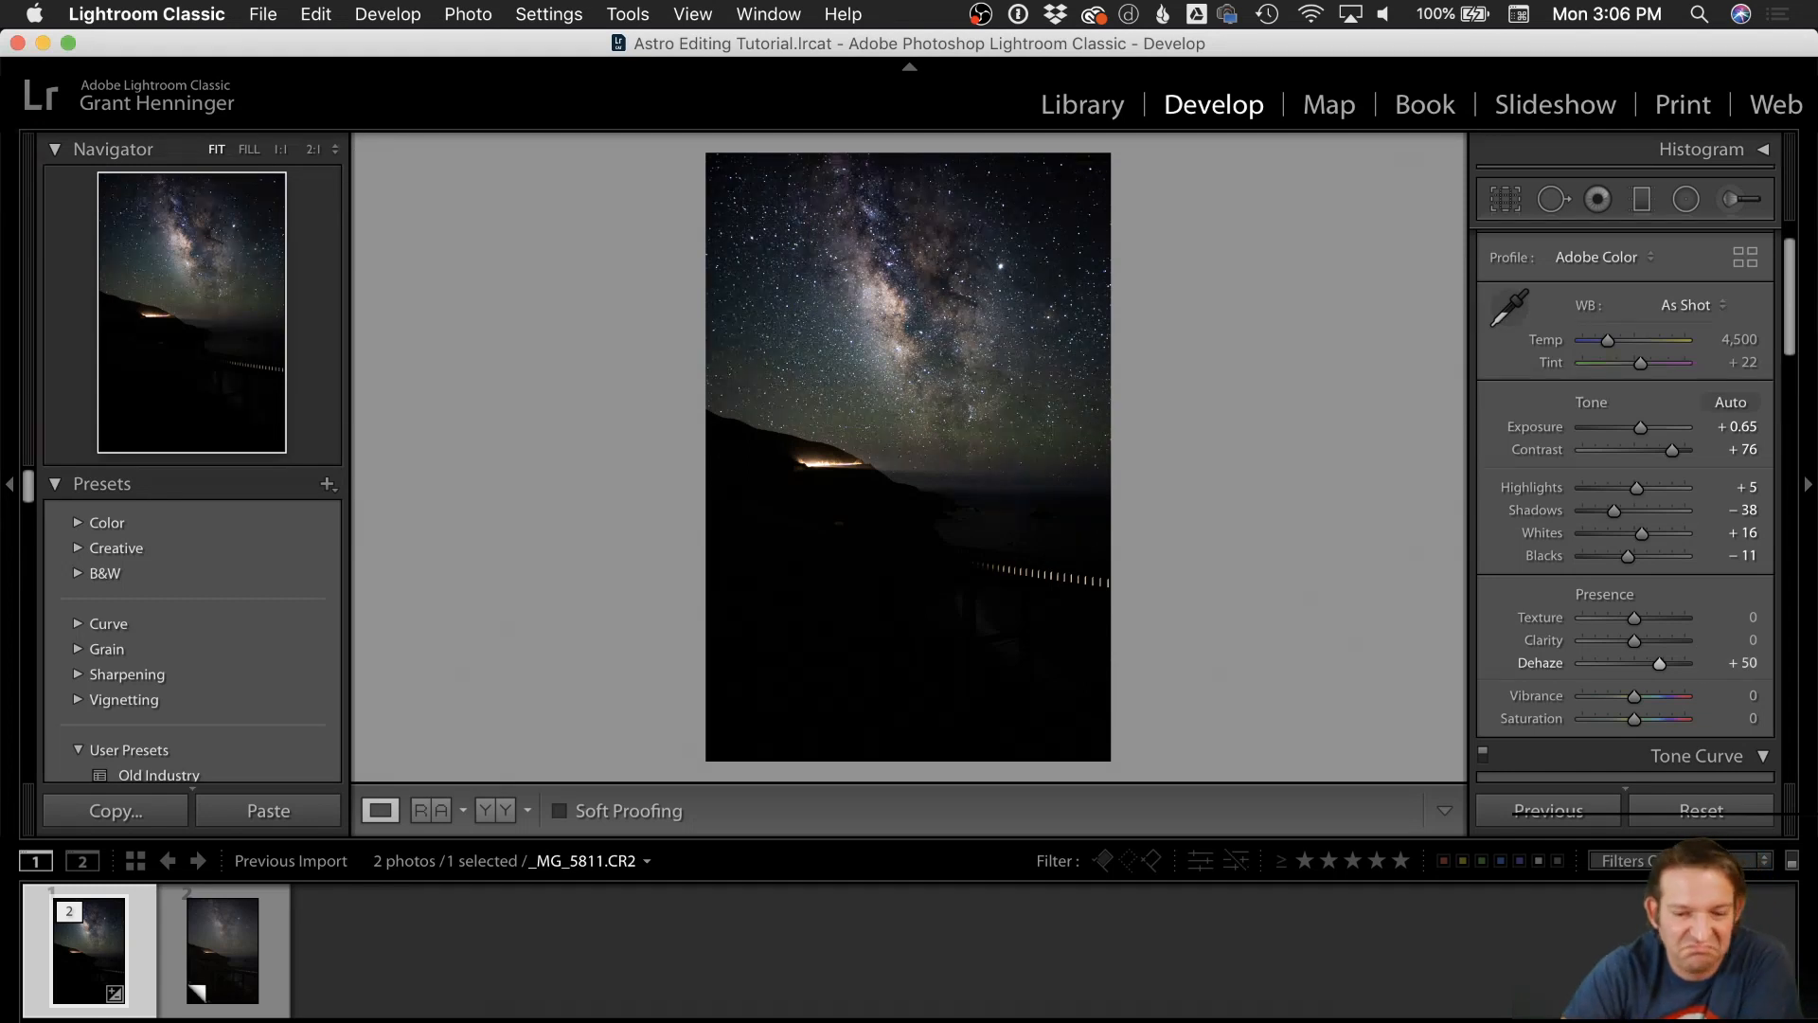
# Step: Raise the photo's Vibrance to +30 and its Saturation to +9
pyautogui.scroll(-1, 1681, 679)
pyautogui.moveTo(1635, 688); pyautogui.dragTo(1649, 690)
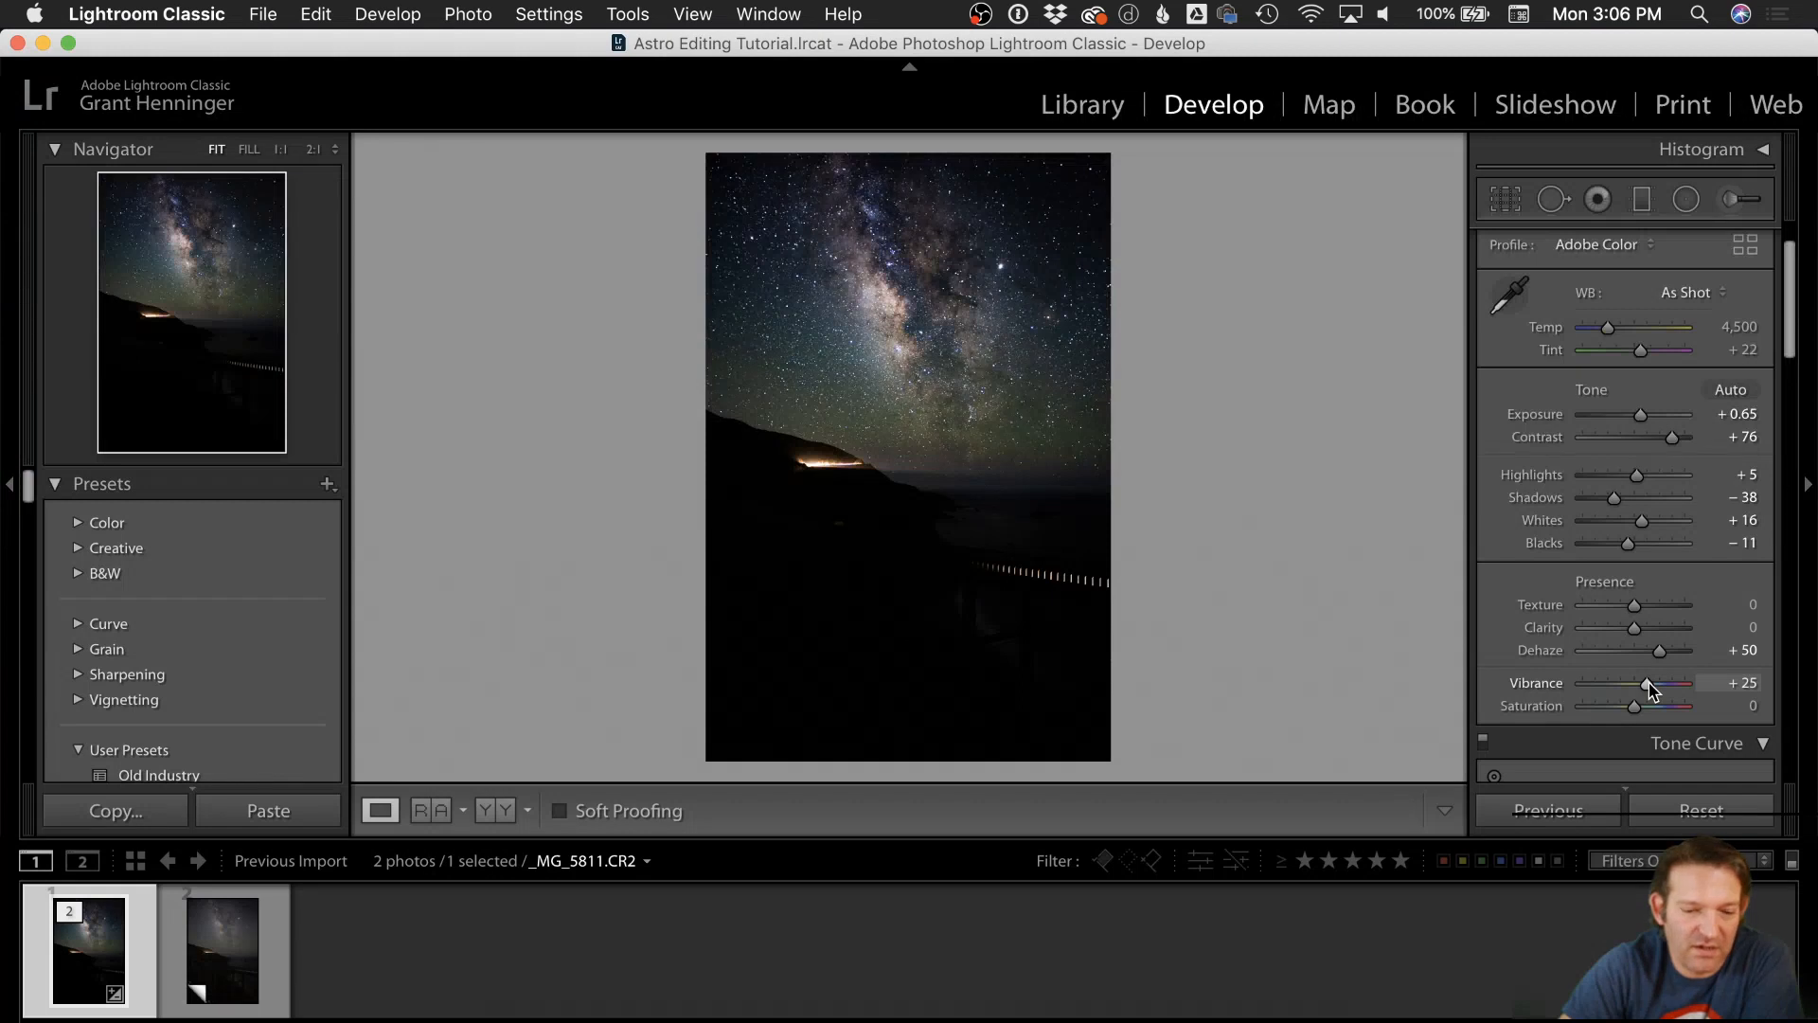
pyautogui.moveTo(1635, 710); pyautogui.dragTo(1643, 712)
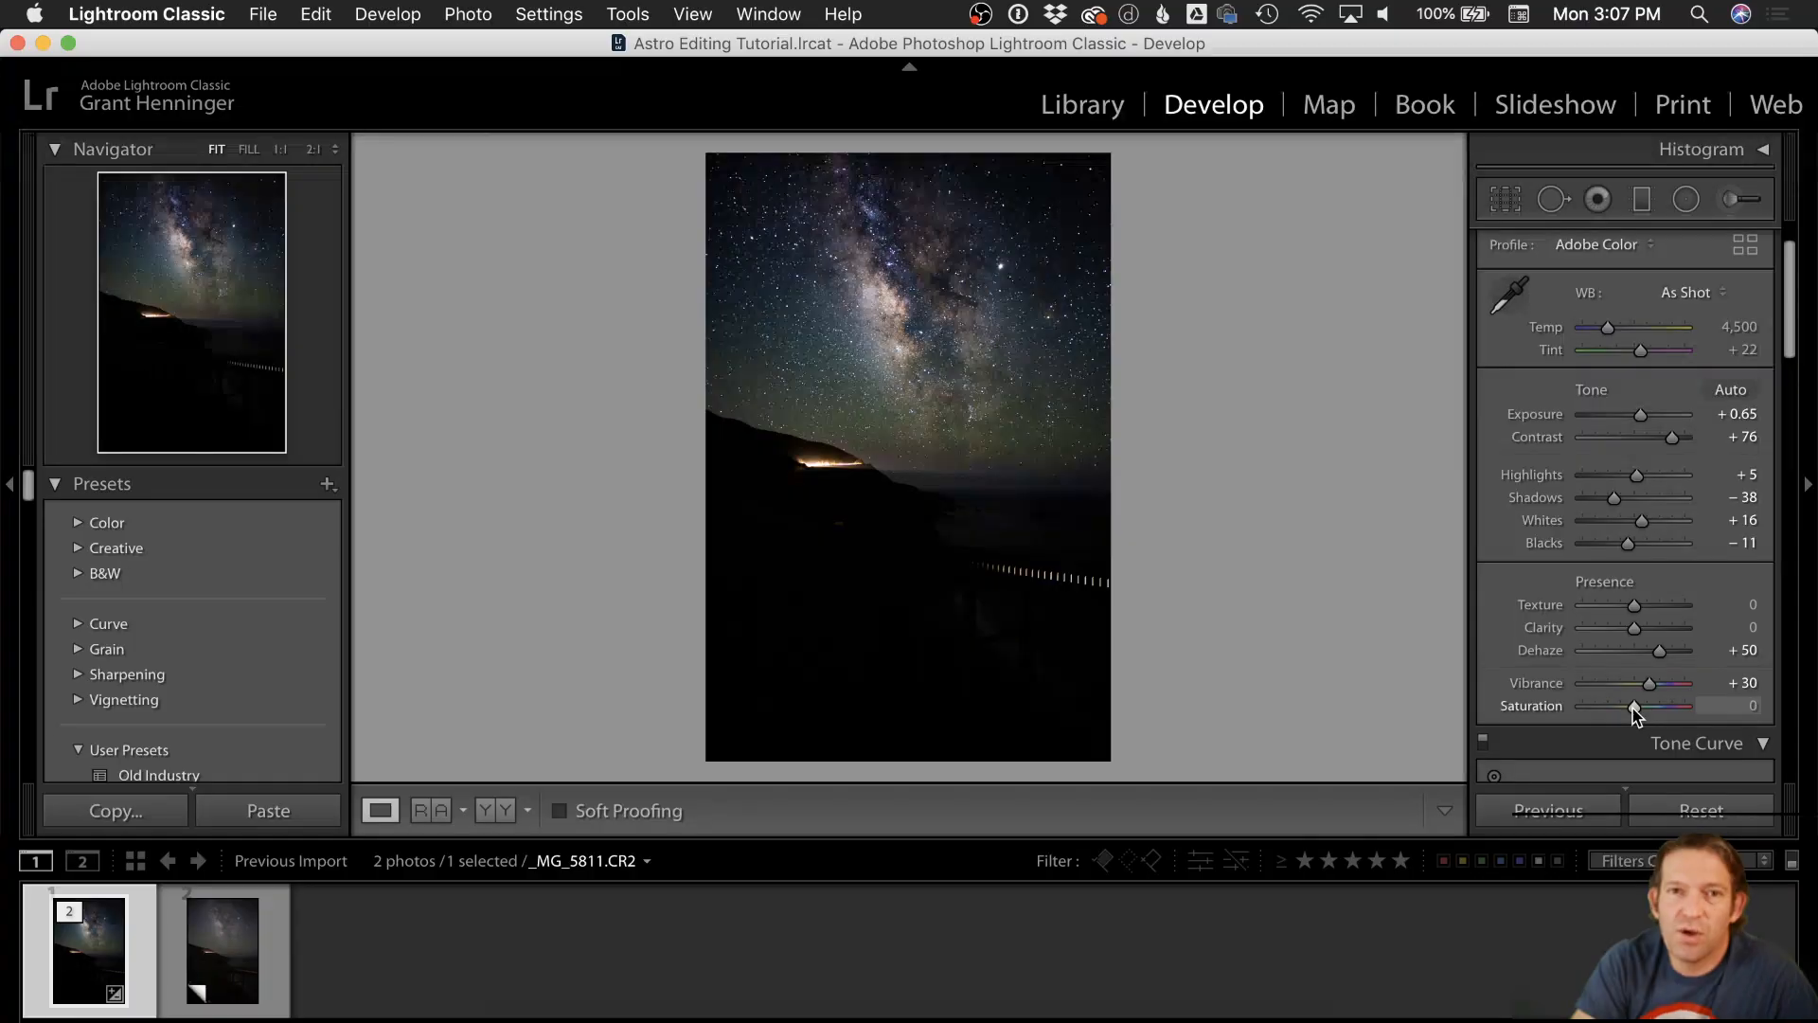
pyautogui.moveTo(1633, 712); pyautogui.dragTo(1639, 713)
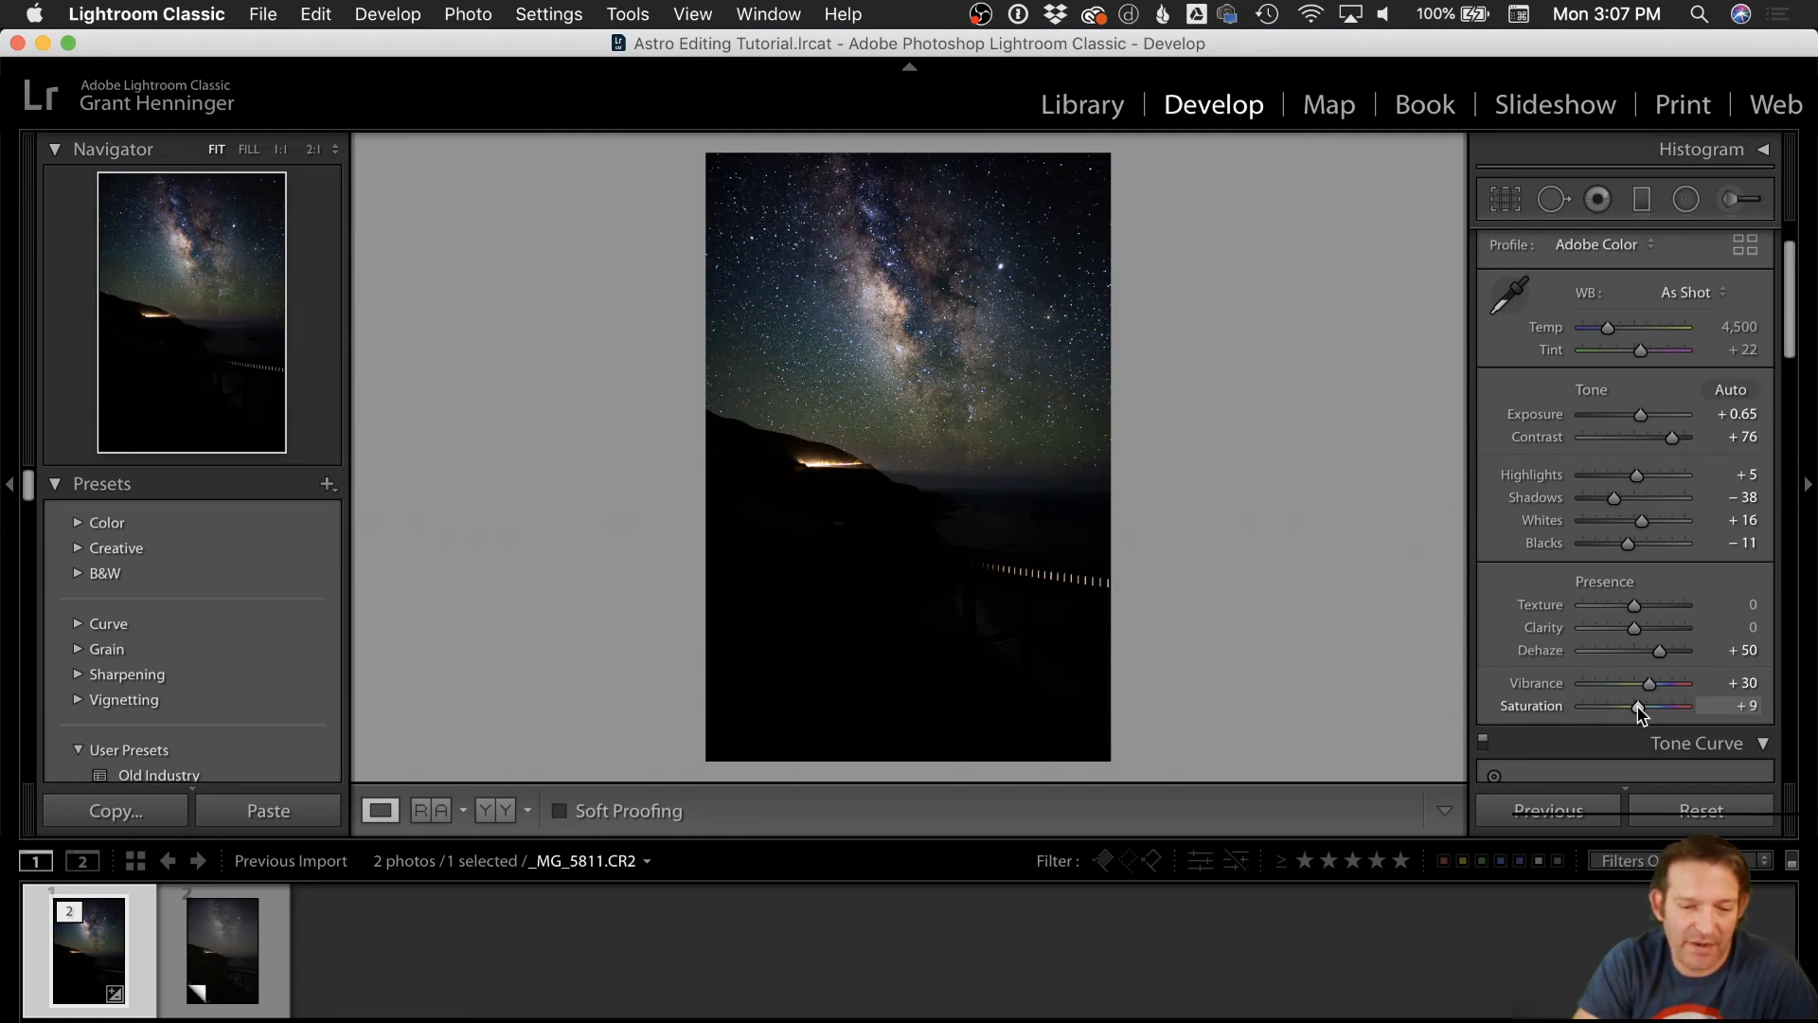
# Step: In the HSL adjustments, set Green luminance to −100, Yellow luminance to −25 and Green saturation to −33
pyautogui.scroll(-2, 1643, 706)
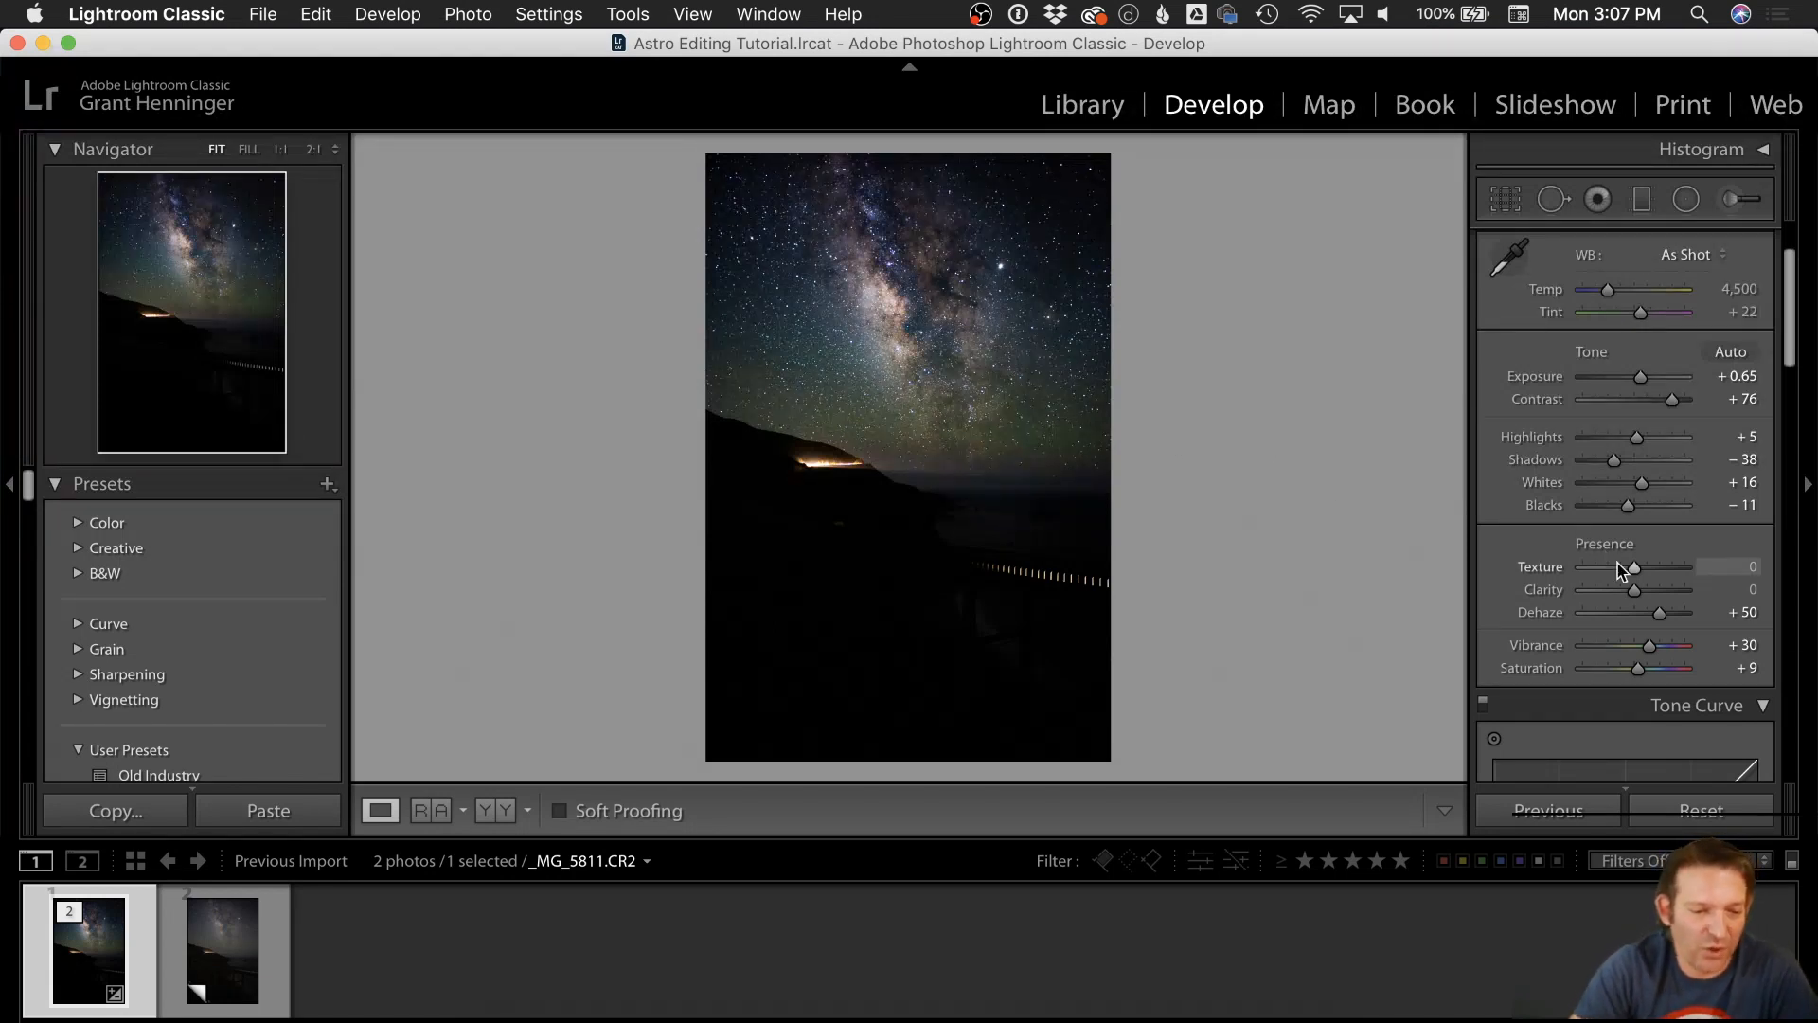
pyautogui.scroll(-10, 1622, 570)
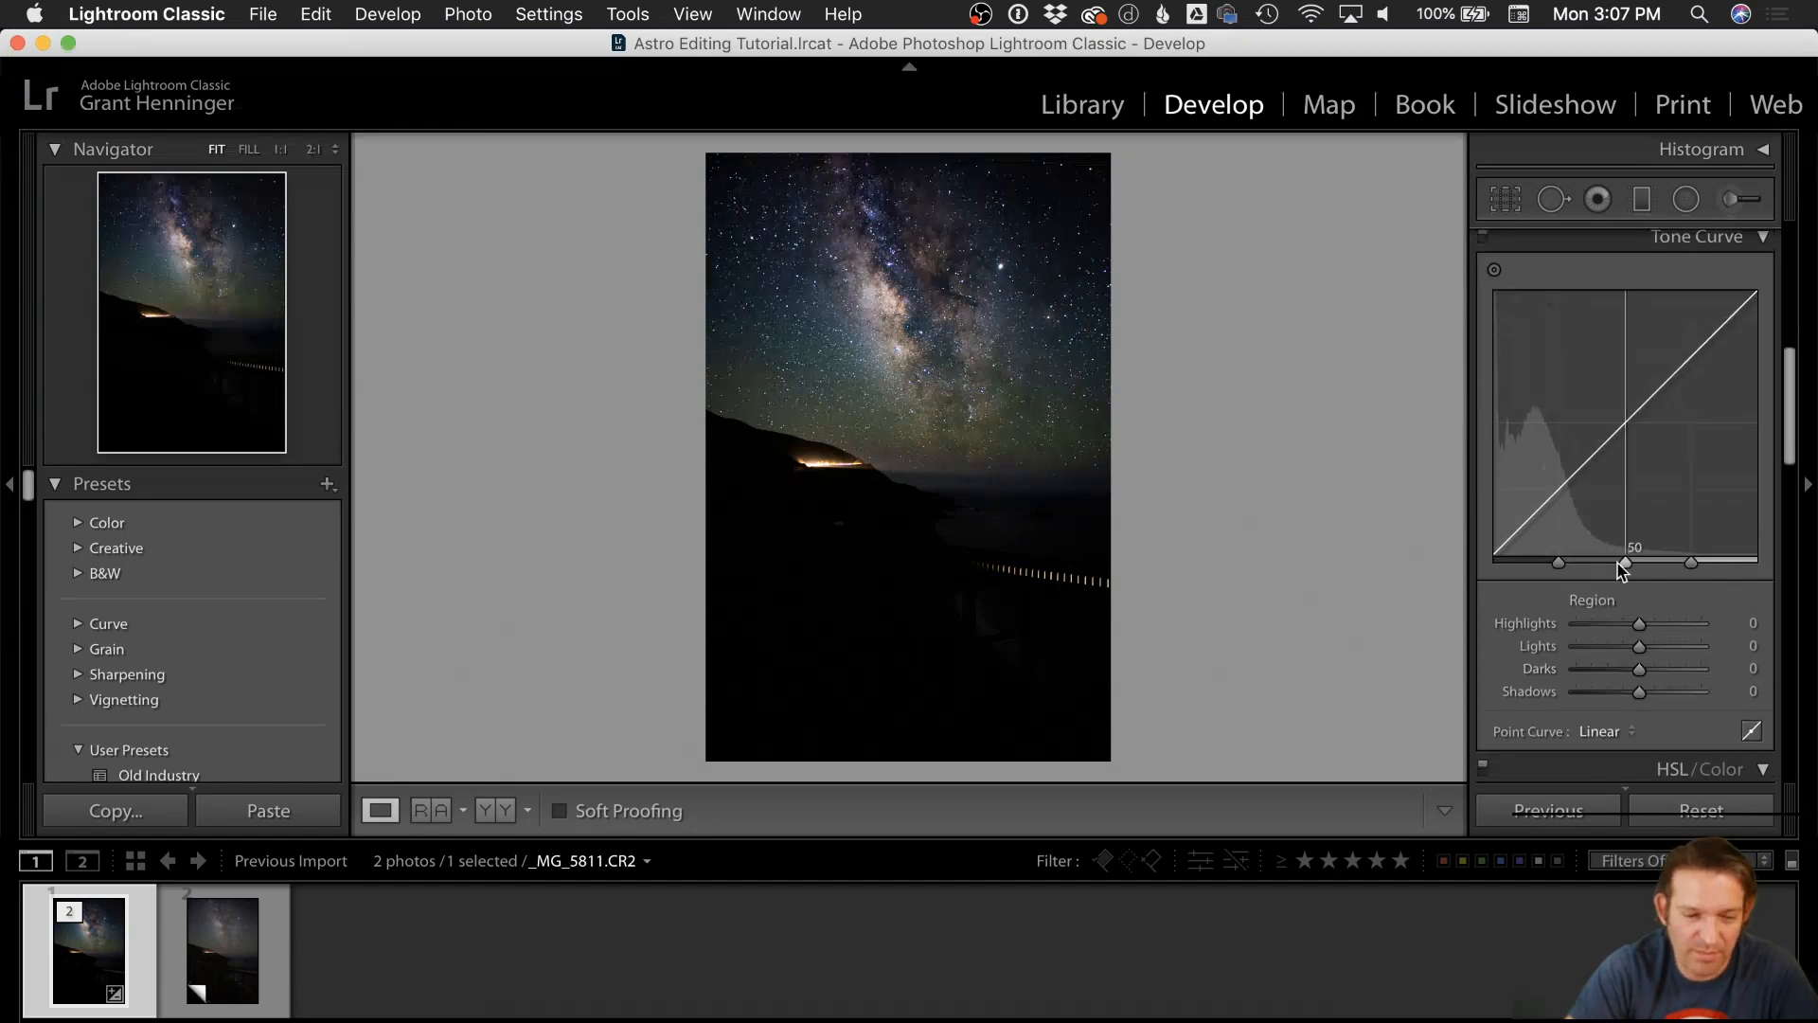
pyautogui.scroll(-6, 1622, 570)
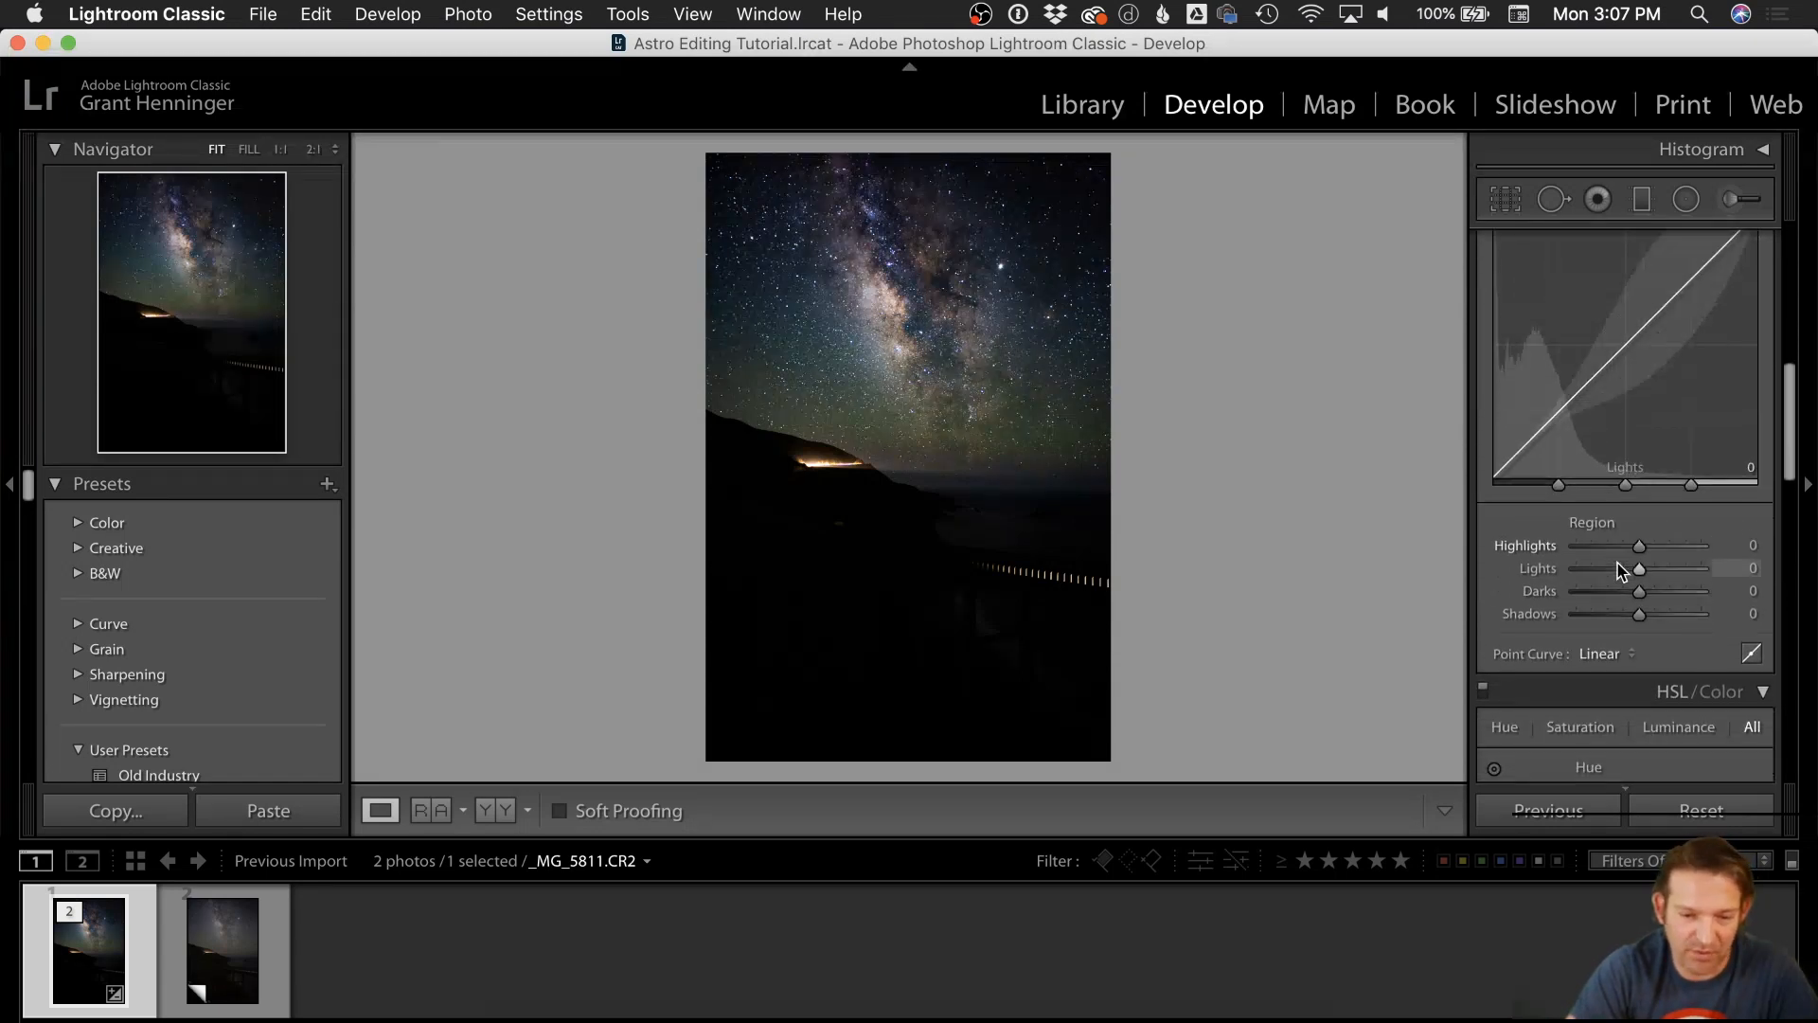
pyautogui.scroll(-4, 1622, 570)
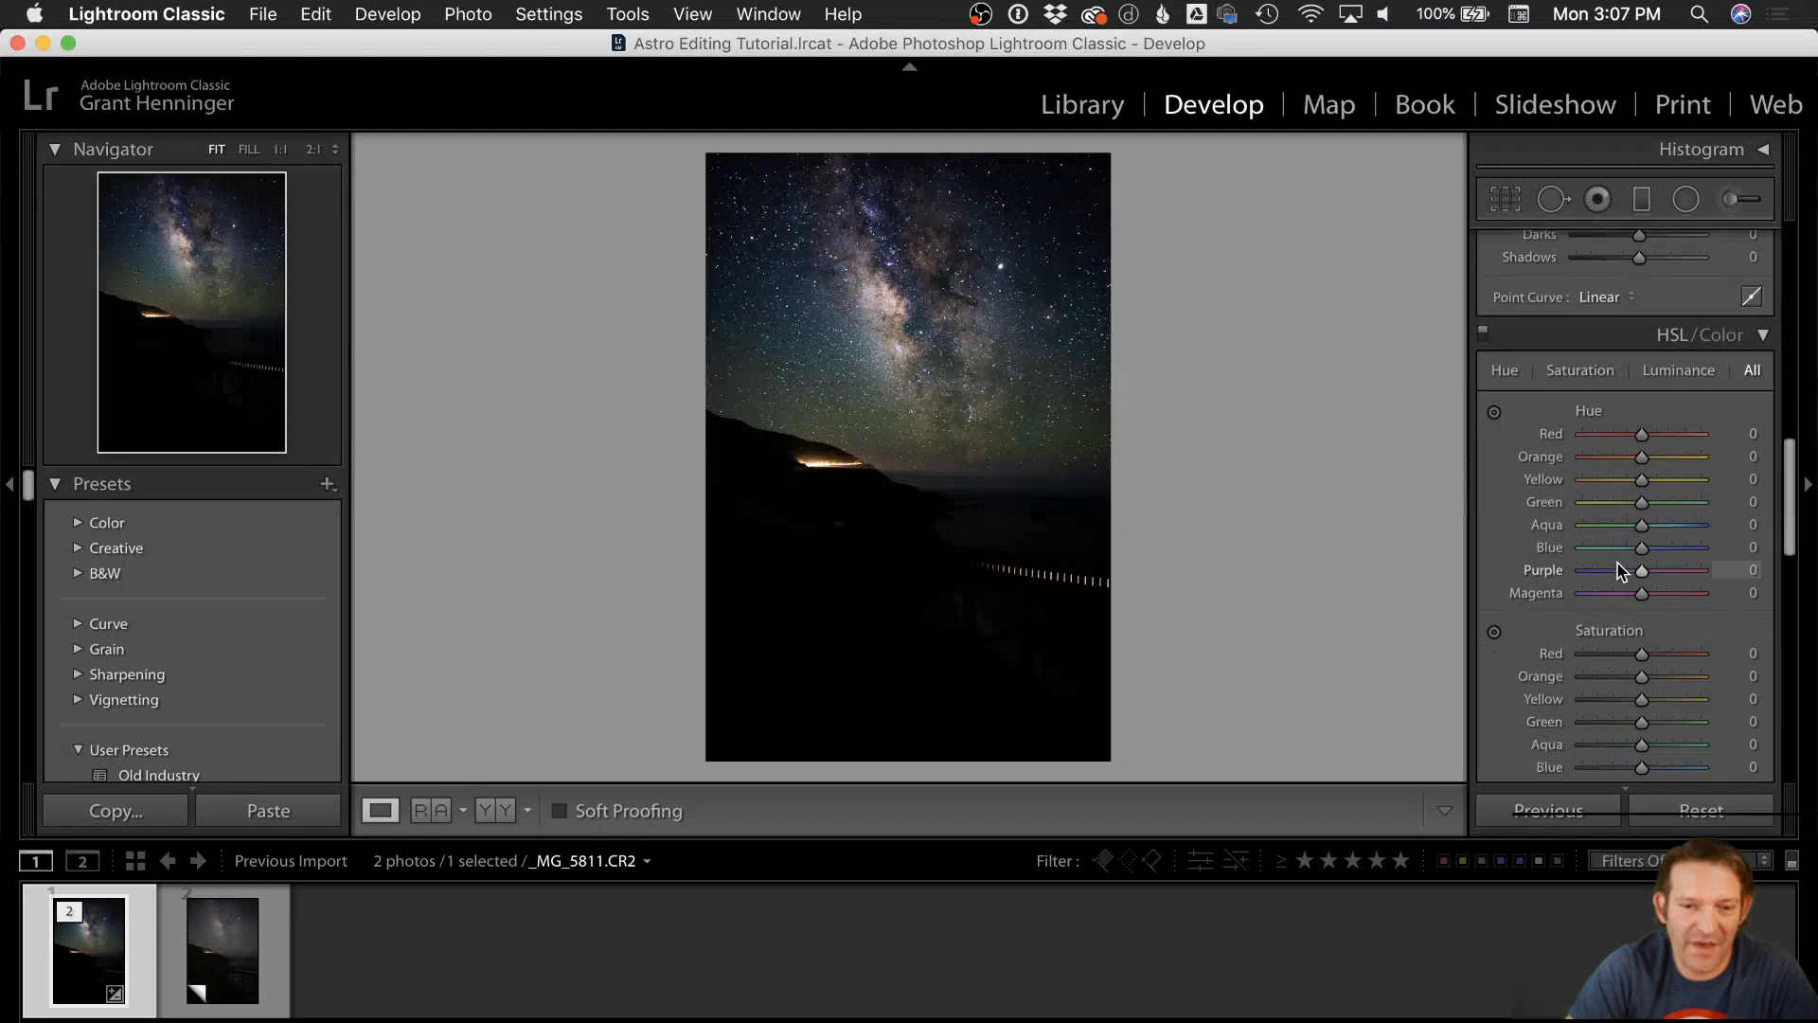
pyautogui.scroll(-7, 1621, 570)
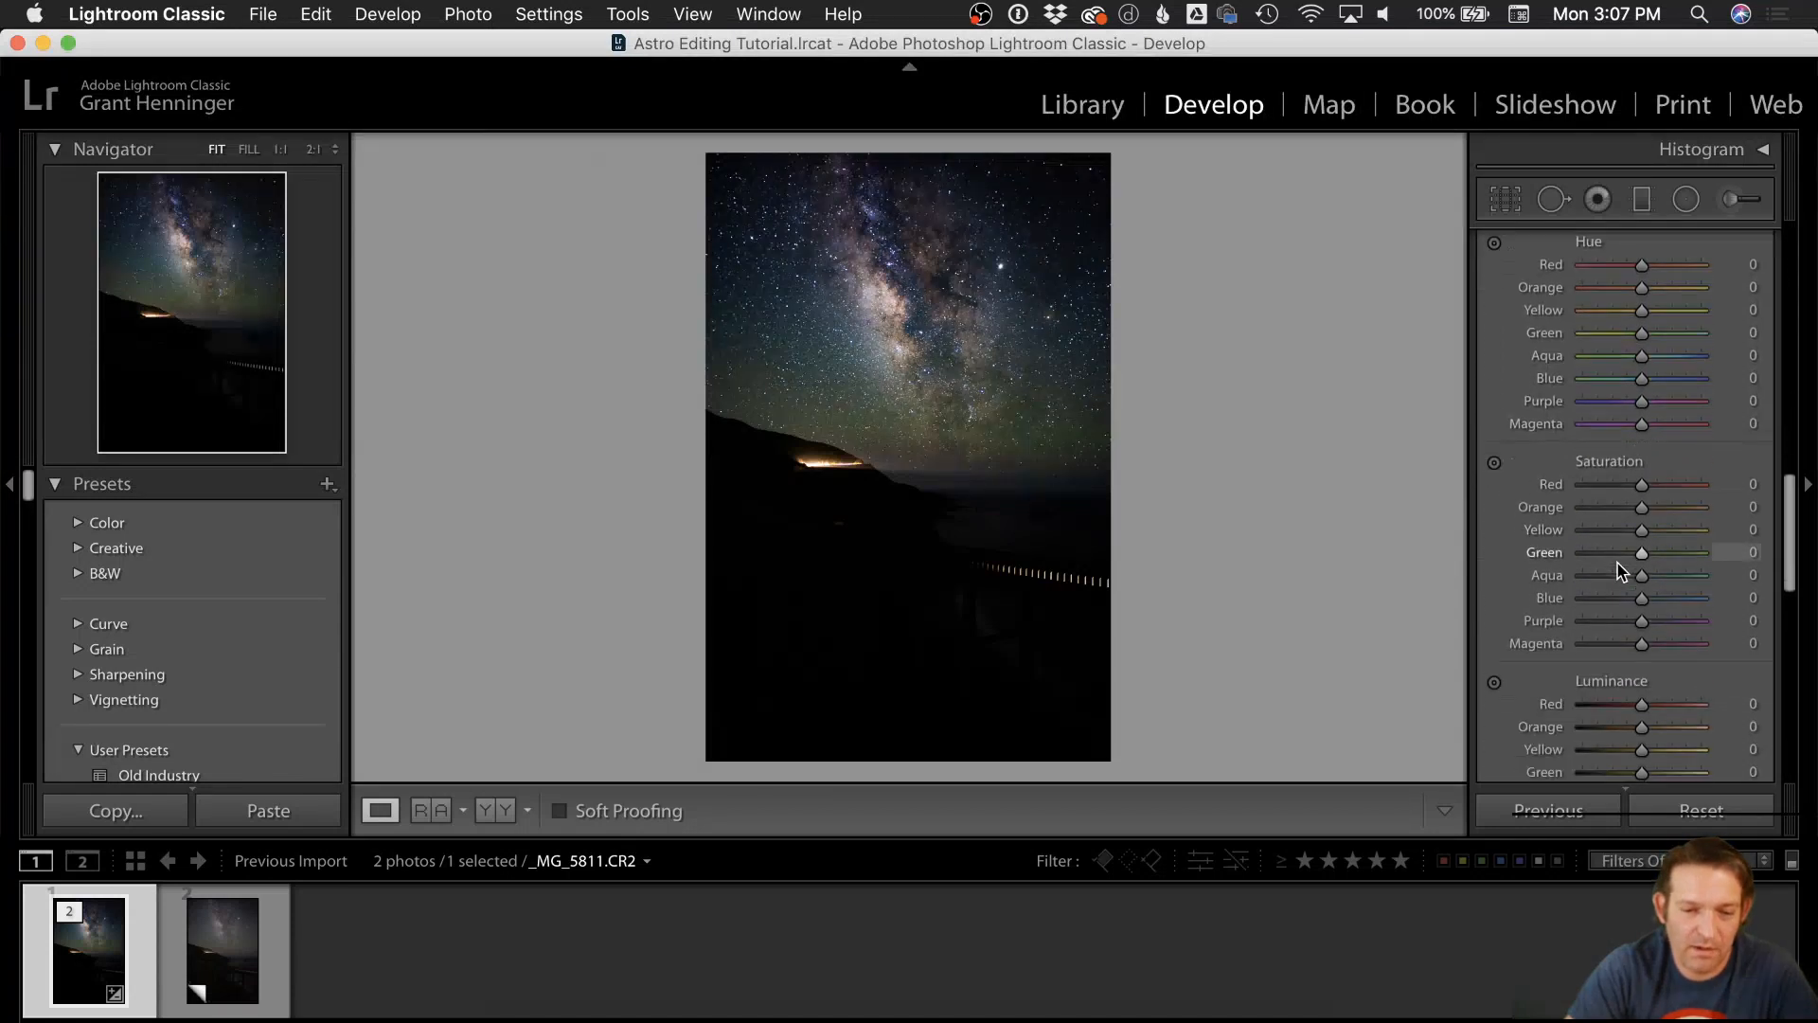
pyautogui.scroll(-2, 1621, 570)
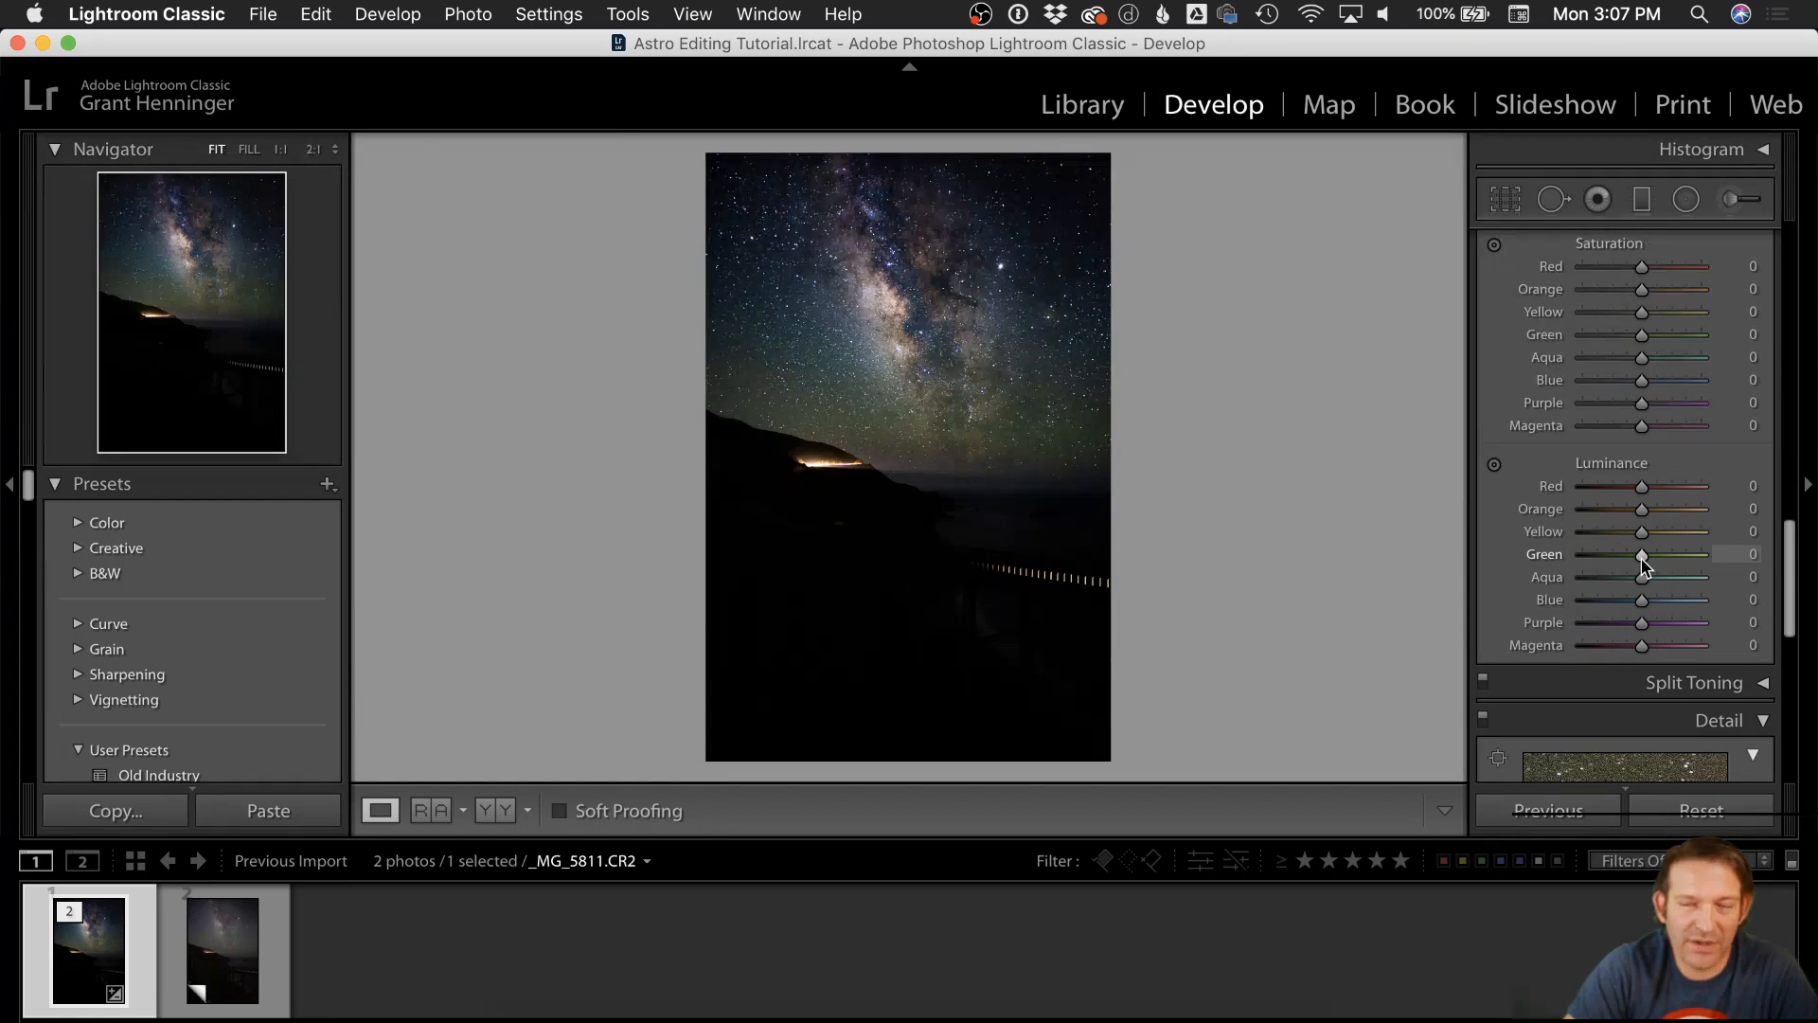
pyautogui.moveTo(1642, 558); pyautogui.dragTo(1507, 568)
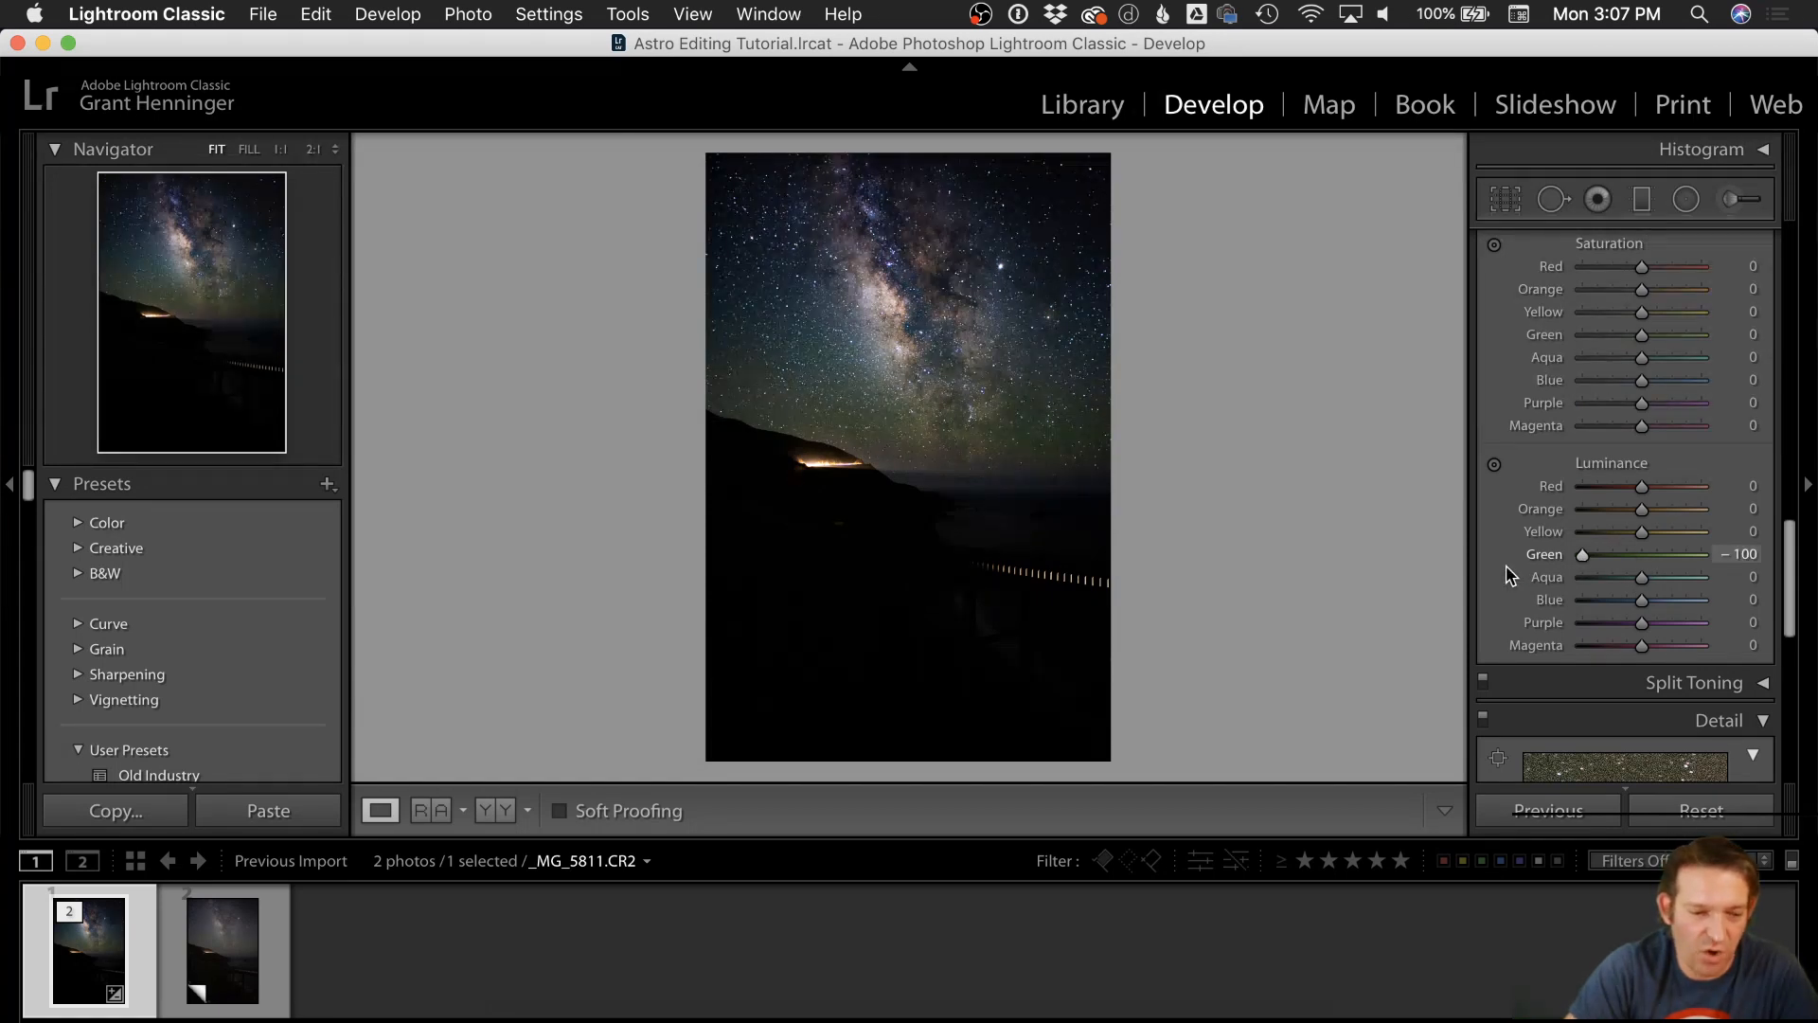
pyautogui.moveTo(1644, 532)
pyautogui.mouseDown()
pyautogui.moveTo(1491, 538)
pyautogui.moveTo(1627, 547)
pyautogui.mouseUp()
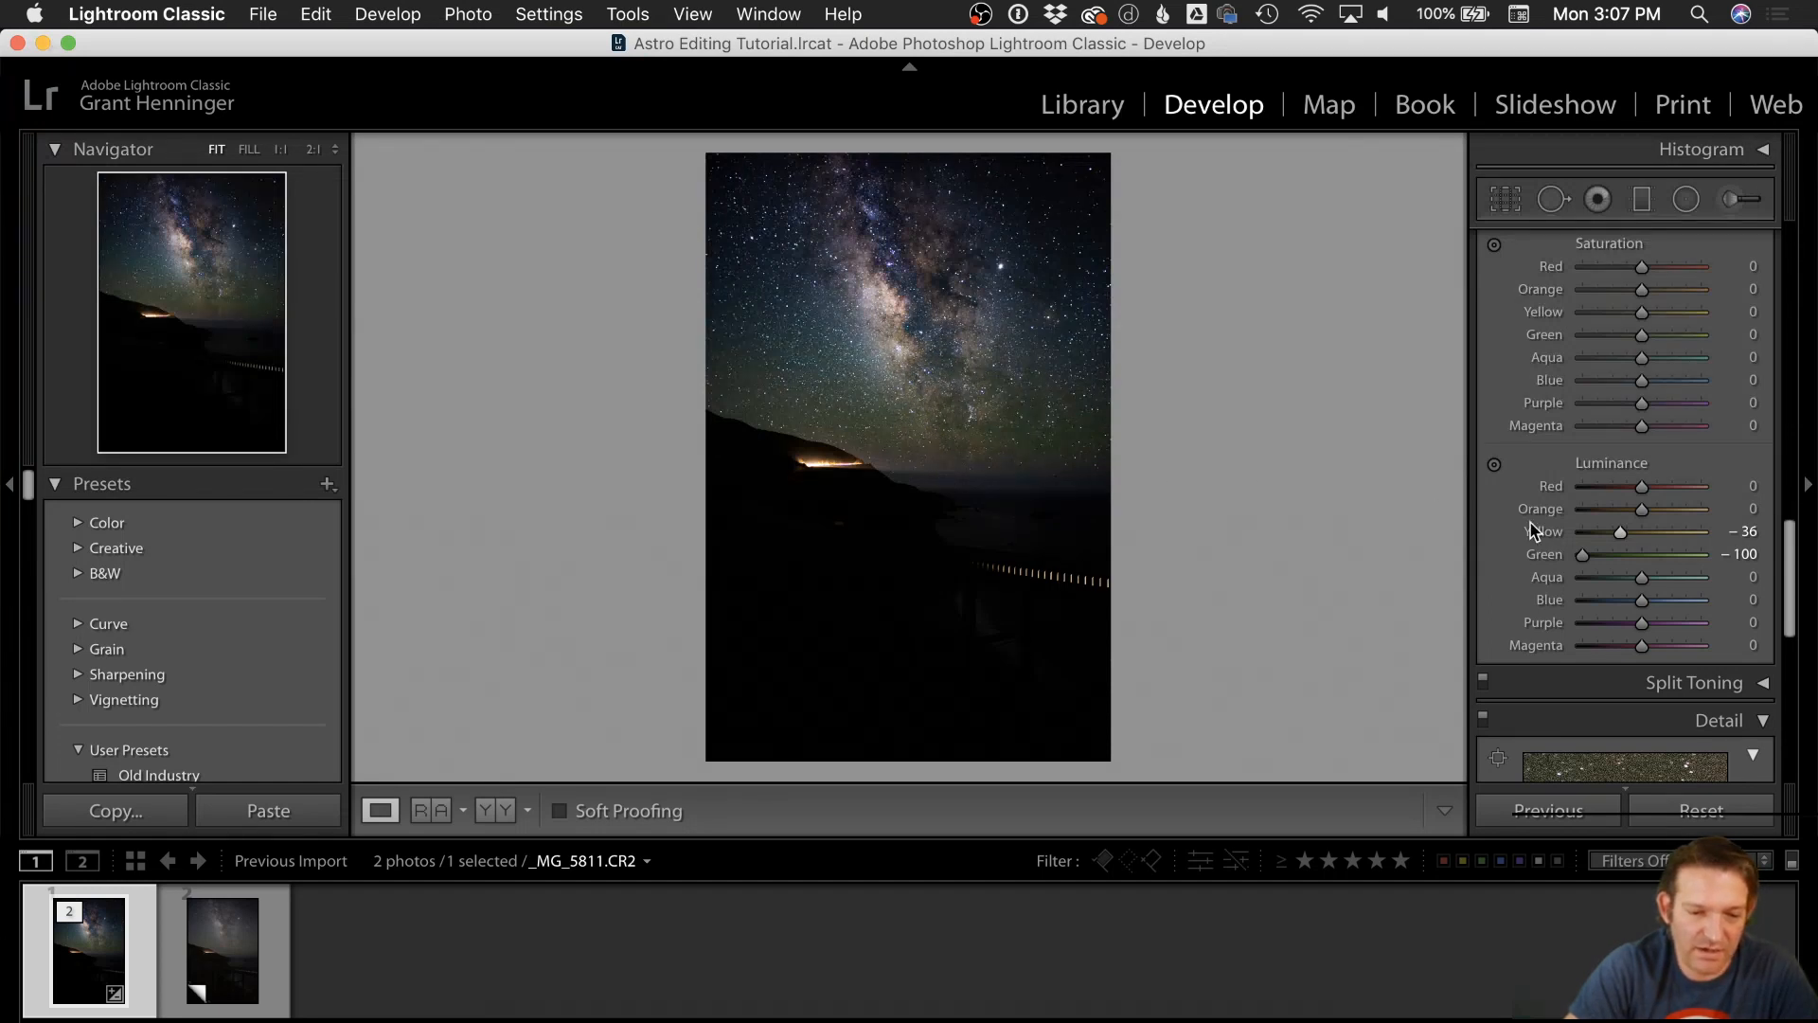
pyautogui.moveTo(1624, 537); pyautogui.dragTo(1629, 537)
pyautogui.scroll(2, 1580, 542)
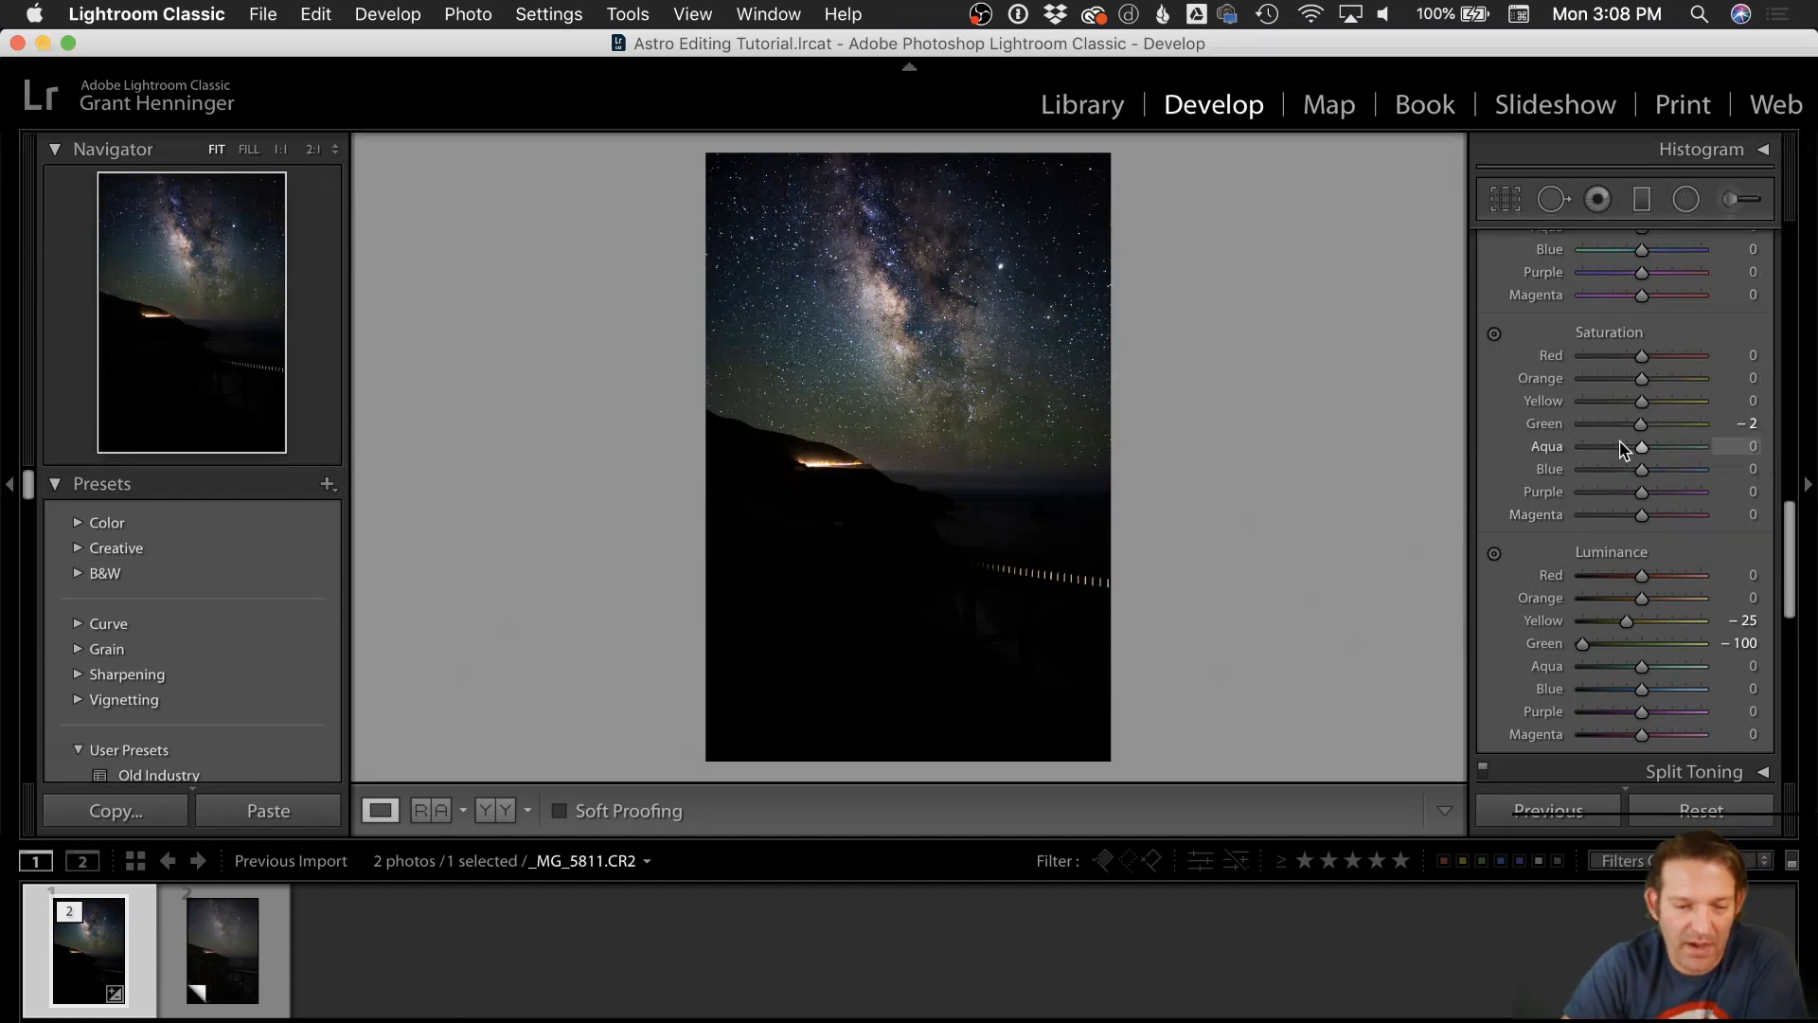
pyautogui.scroll(4, 1624, 449)
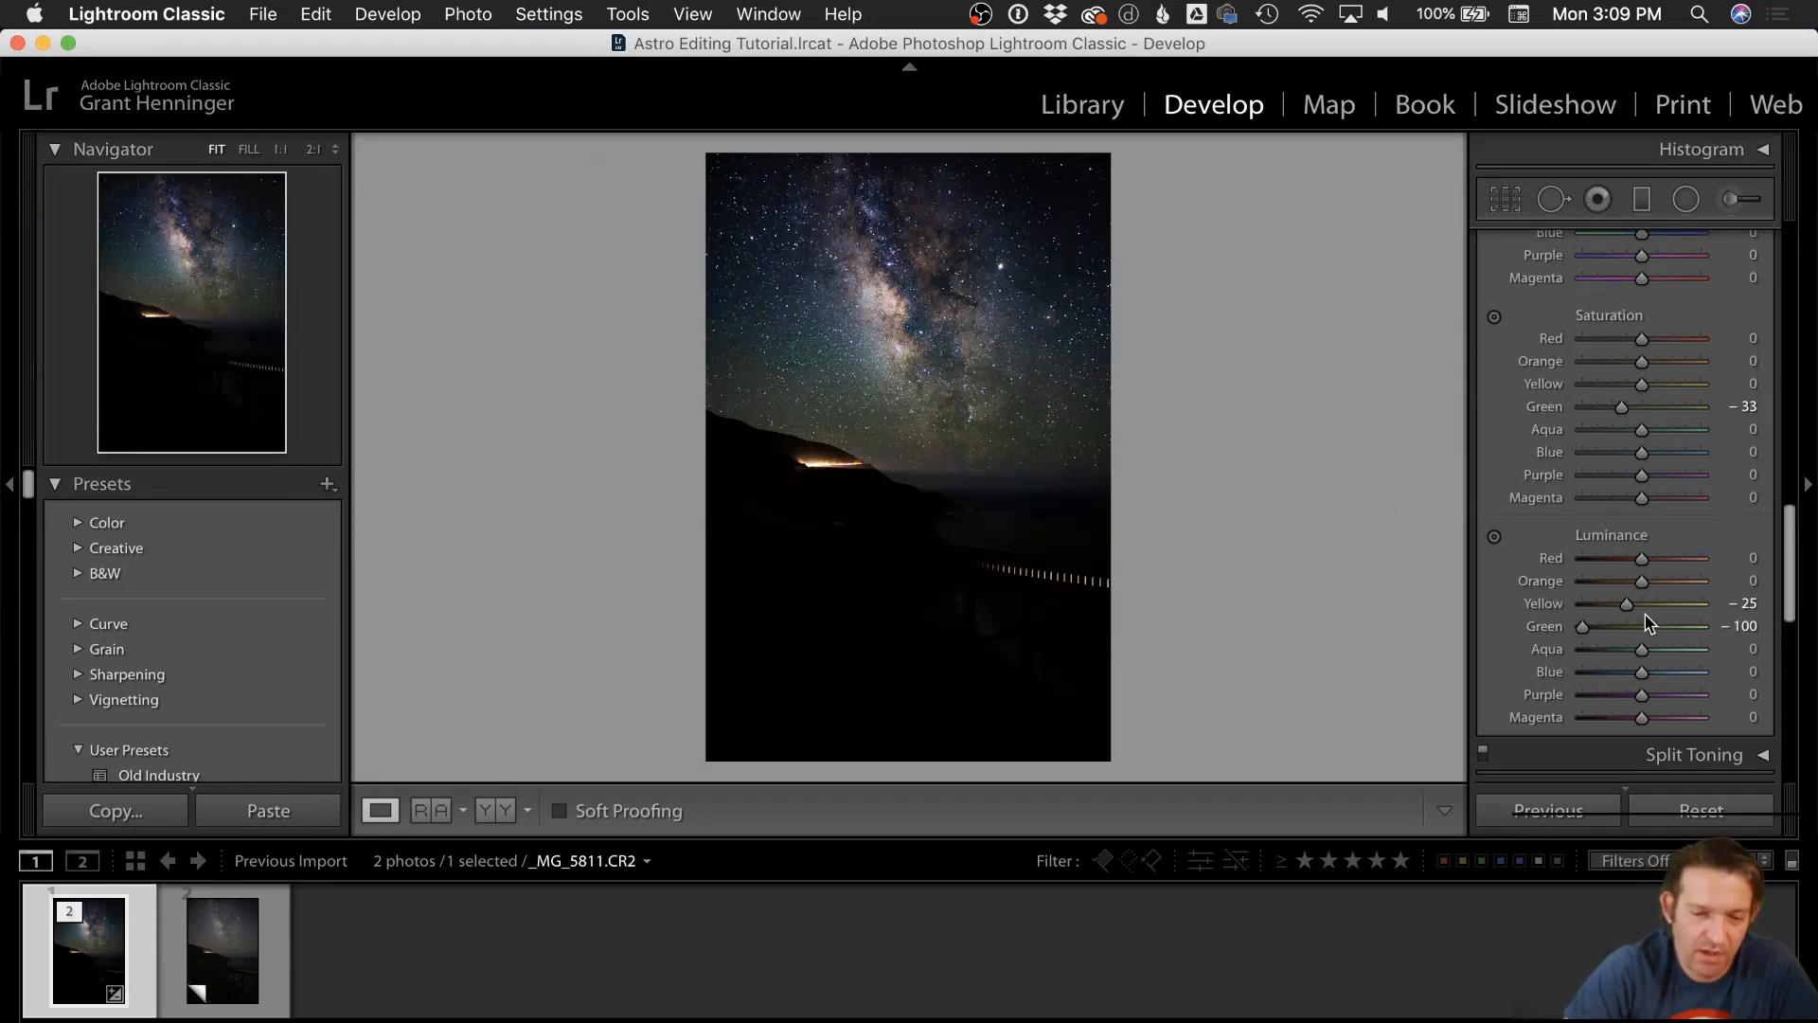
# Step: Shape the tone curve with Highlights +30, Lights +17, Darks −5 and Shadows −10
pyautogui.scroll(10, 1644, 625)
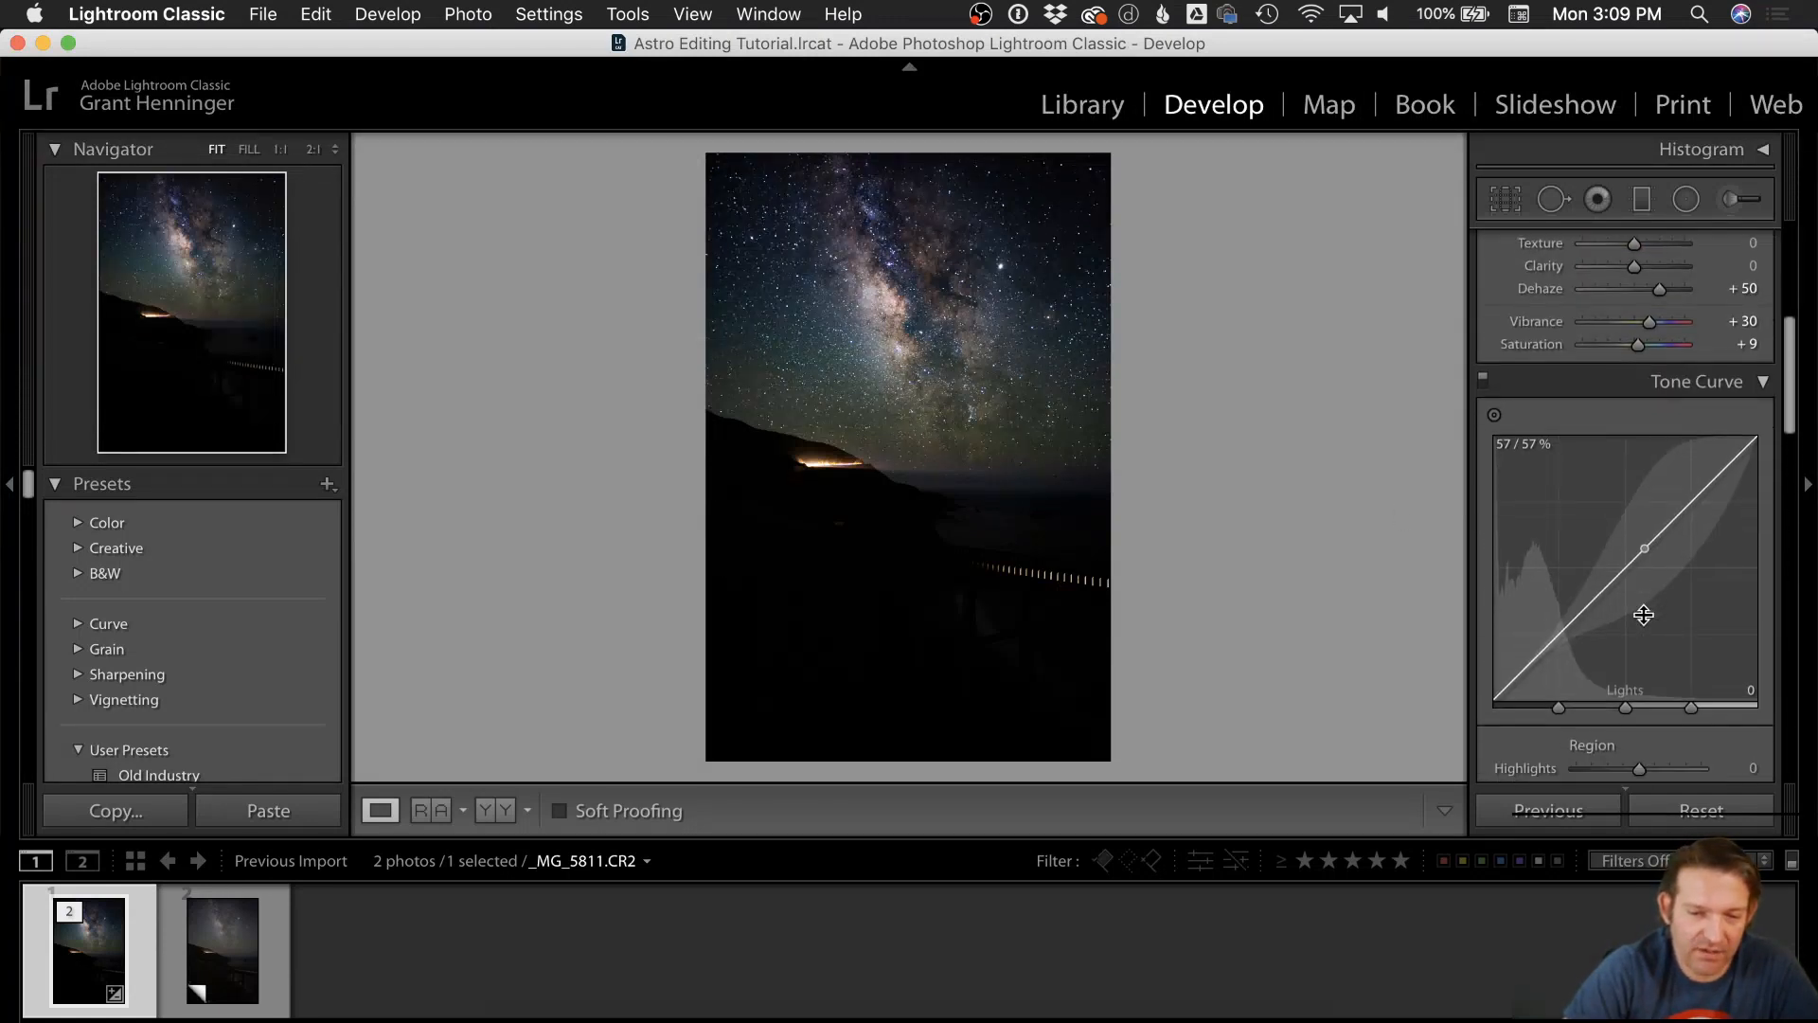
pyautogui.scroll(-4, 1644, 616)
pyautogui.moveTo(1641, 639); pyautogui.dragTo(1656, 639)
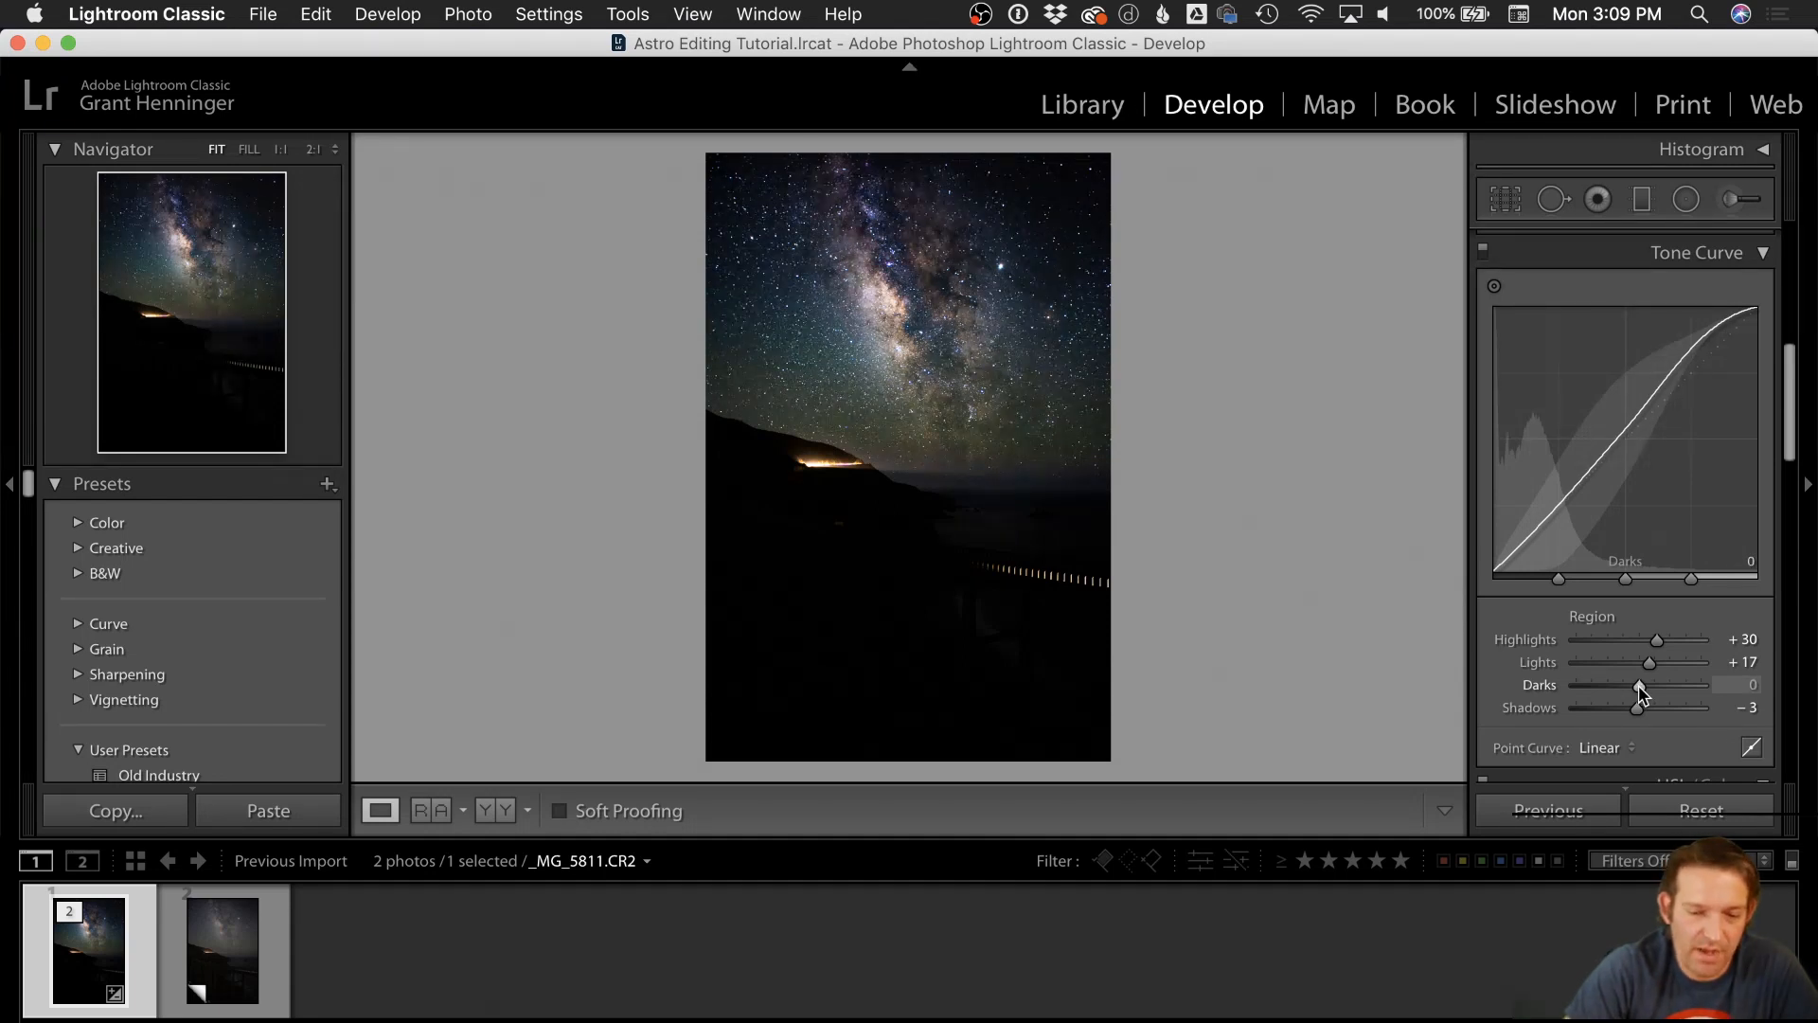
pyautogui.moveTo(1638, 687); pyautogui.dragTo(1637, 687)
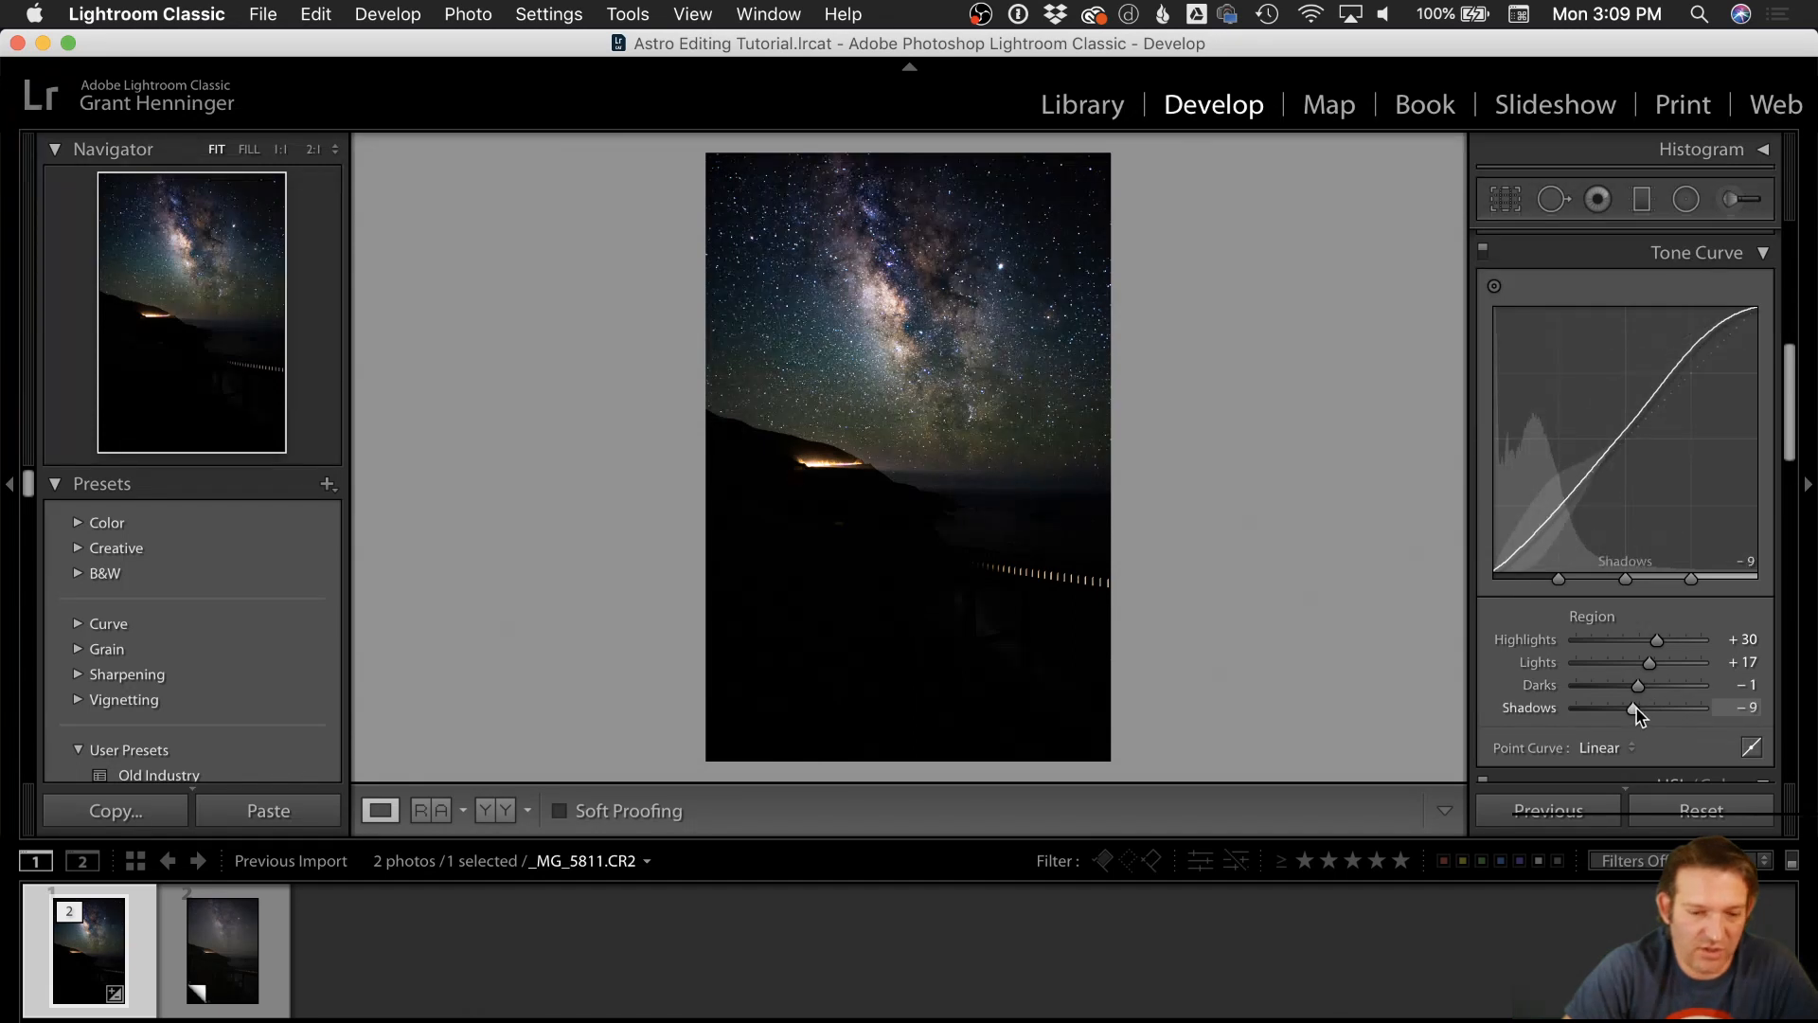
pyautogui.moveTo(1638, 686); pyautogui.dragTo(1639, 720)
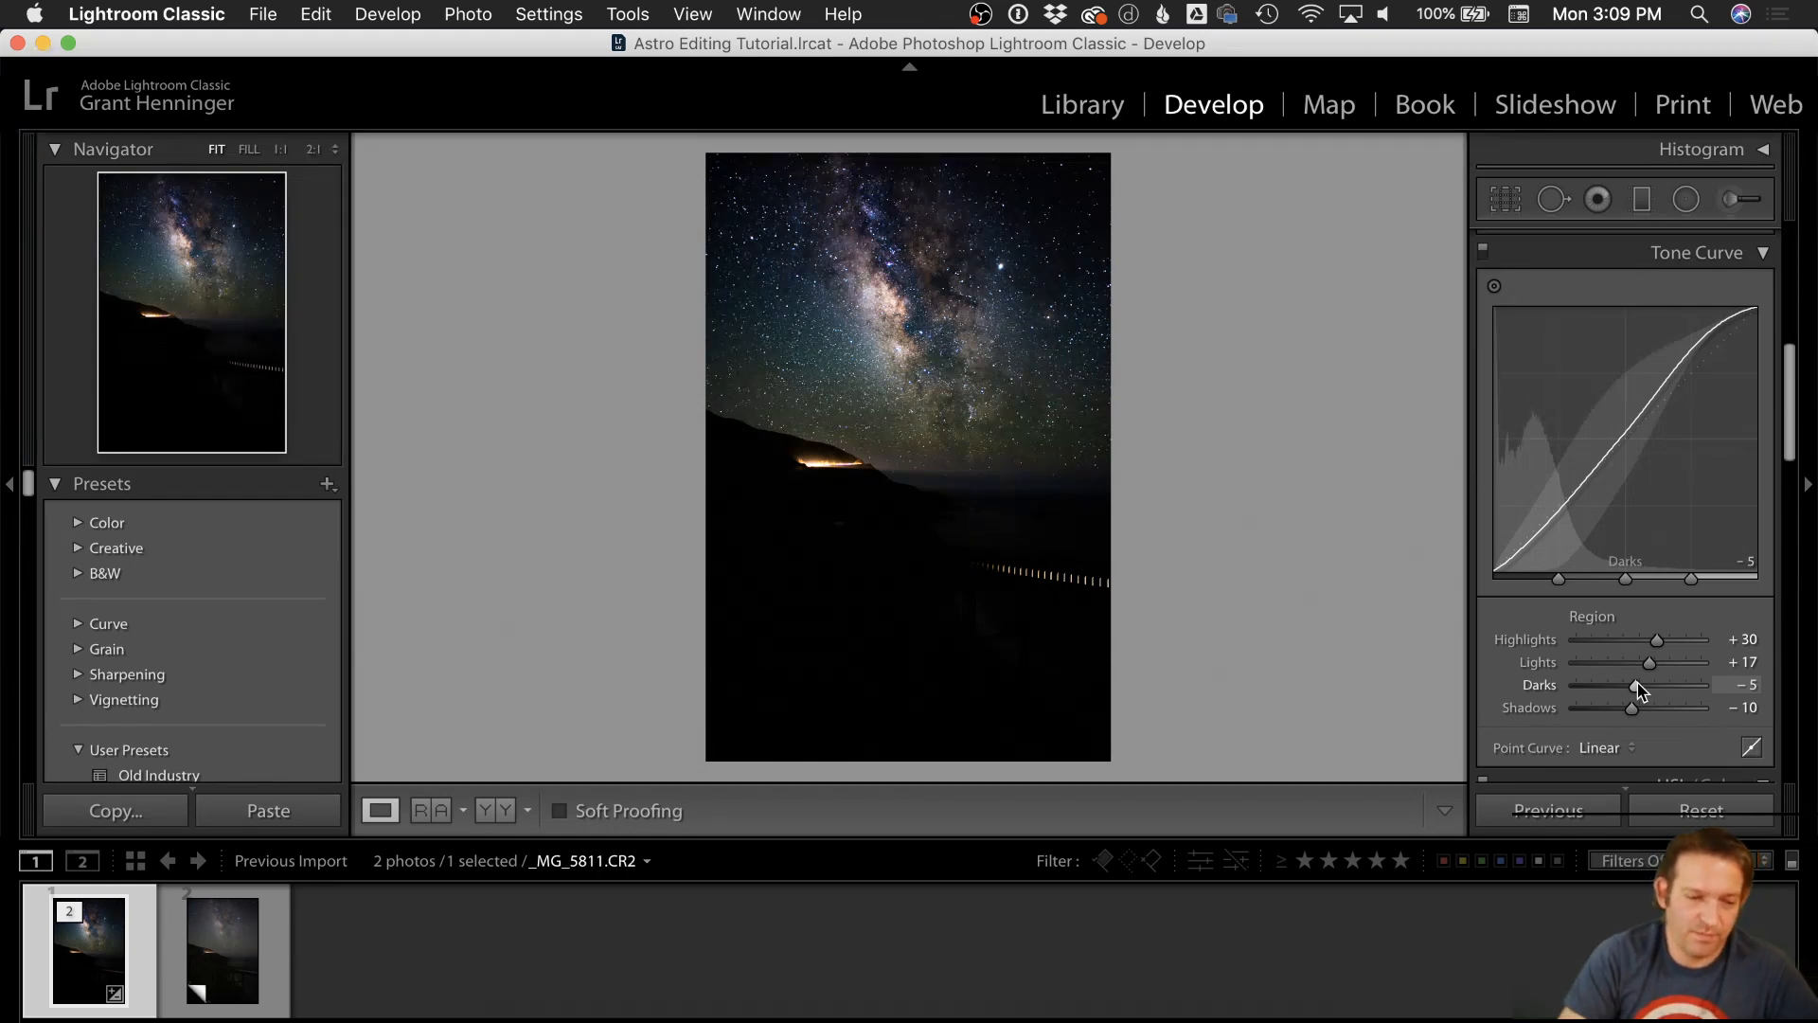
# Step: Raise the photo's white balance Tint to +28
pyautogui.scroll(-1, 1641, 693)
pyautogui.scroll(-10, 1642, 692)
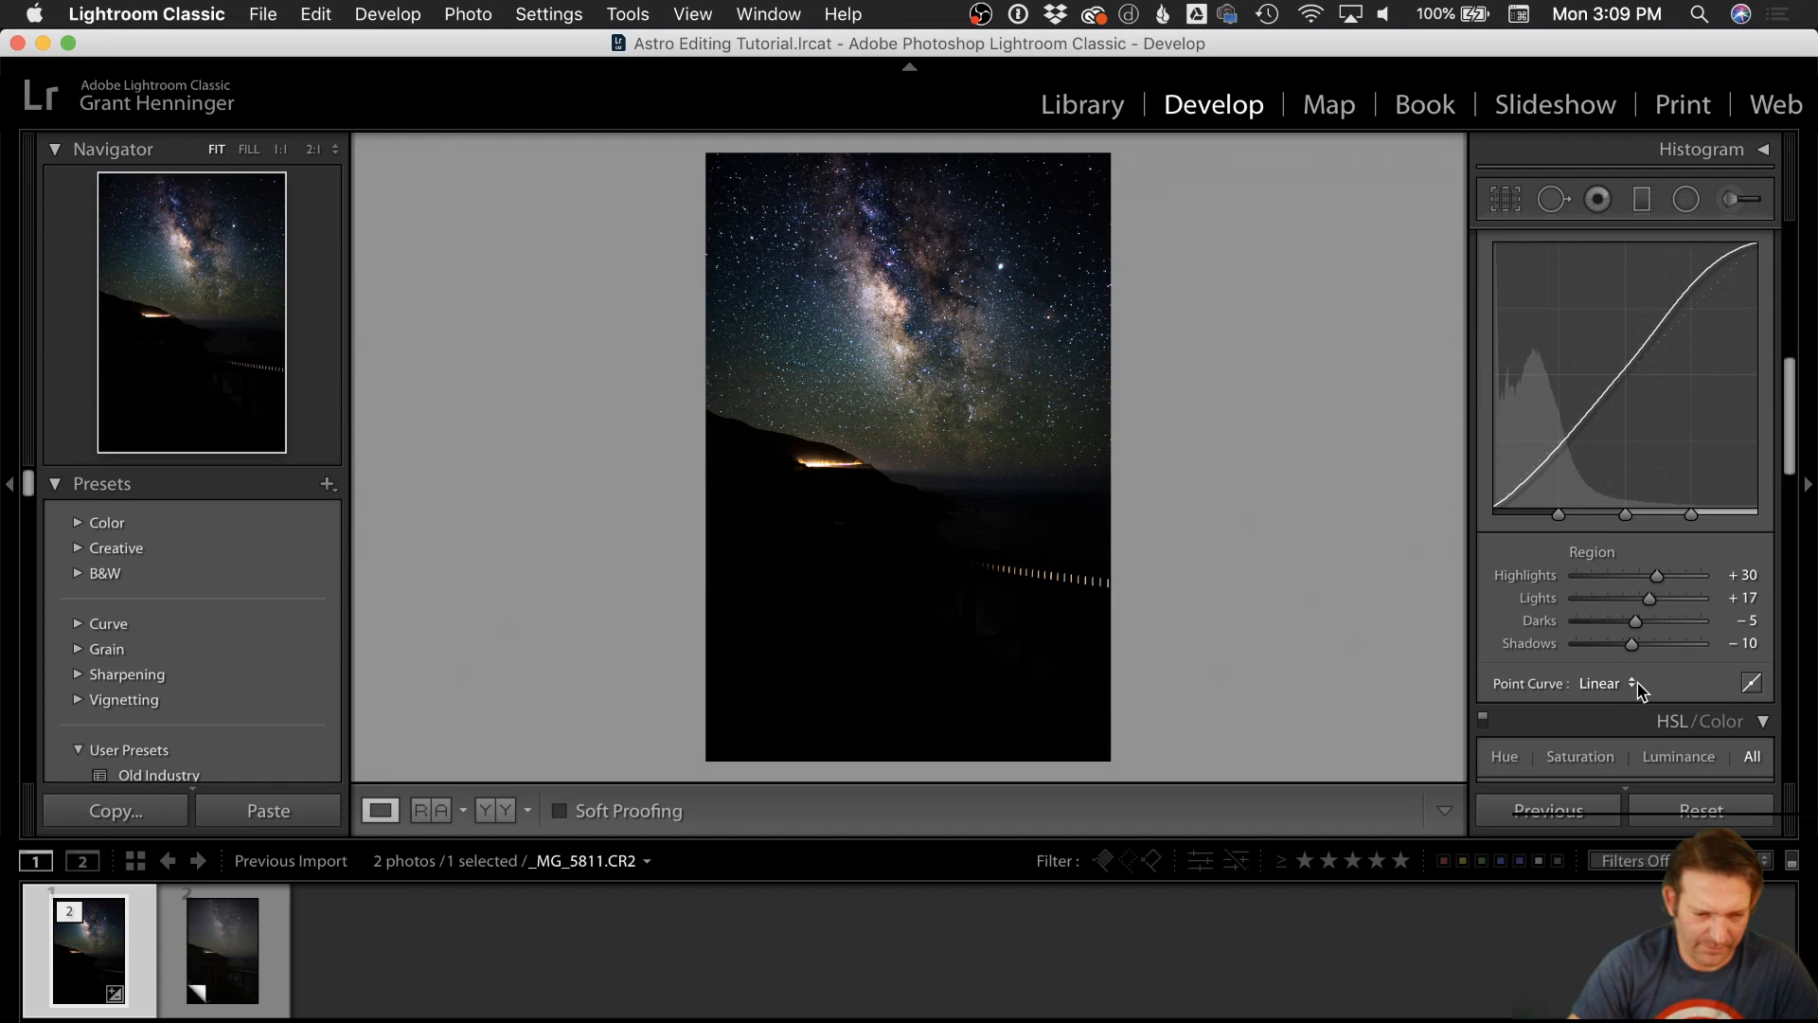
pyautogui.scroll(8, 1641, 692)
pyautogui.scroll(10, 1641, 693)
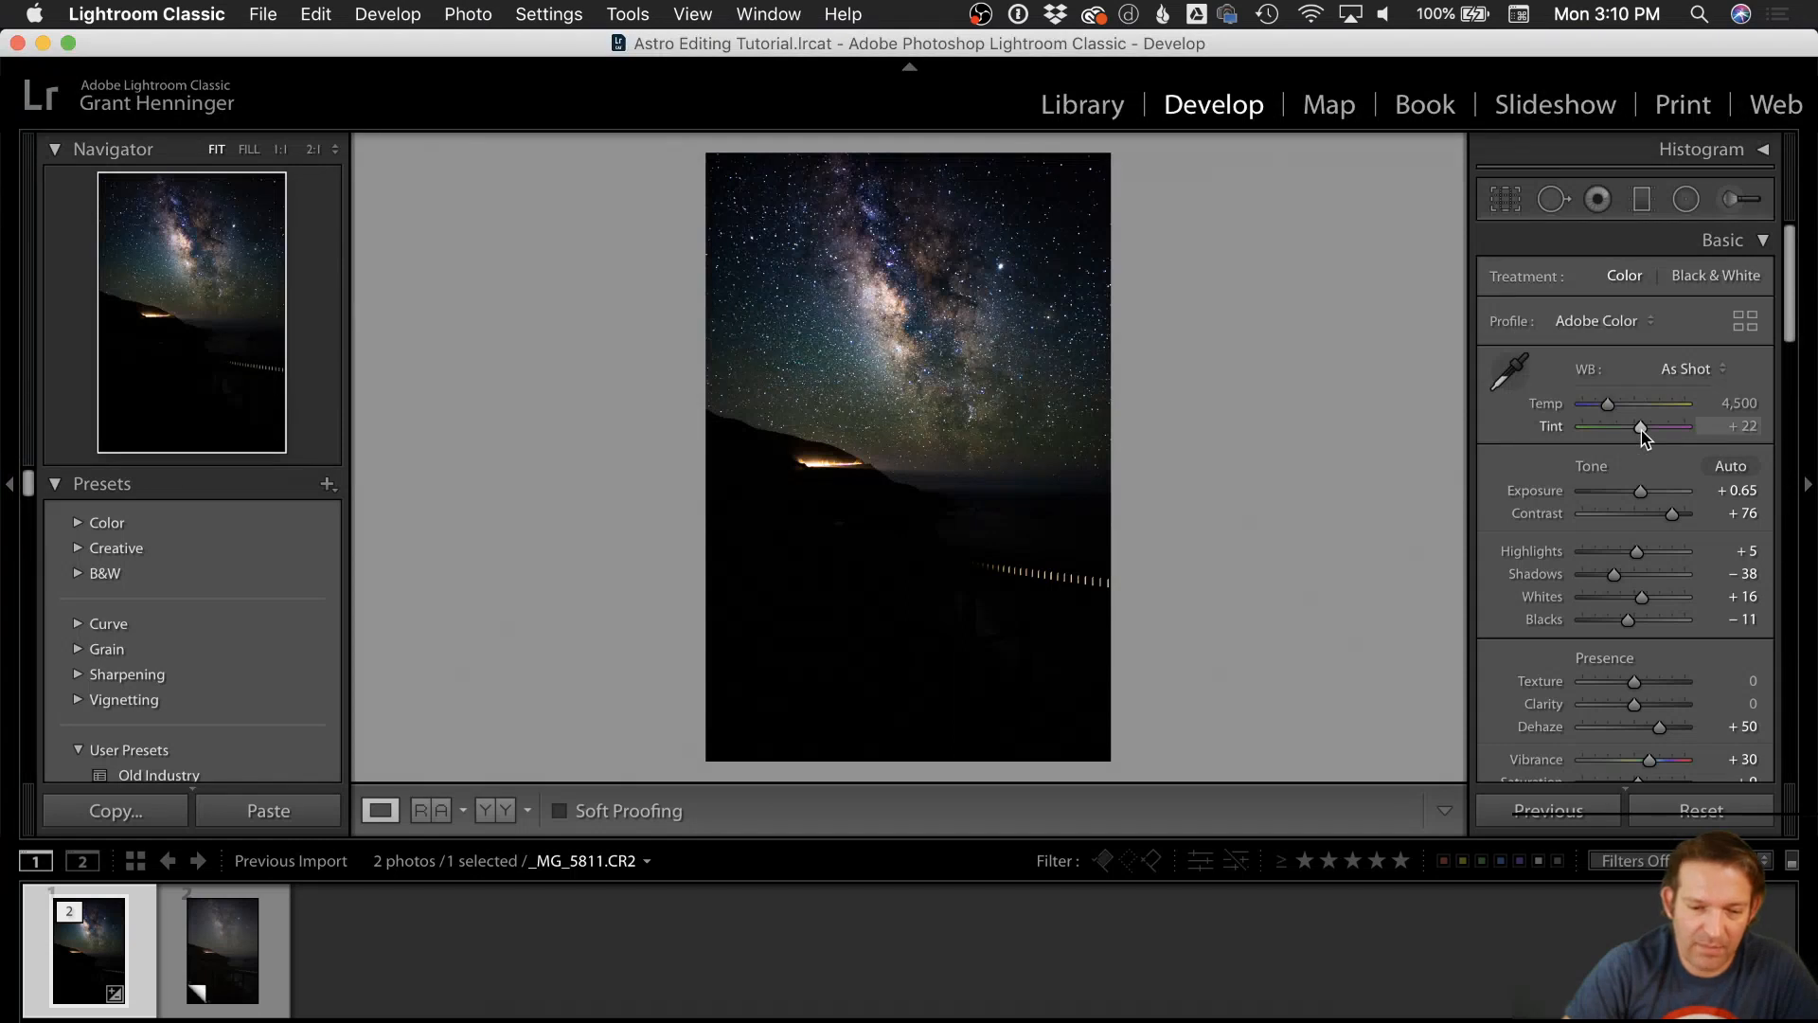
pyautogui.moveTo(1644, 435); pyautogui.dragTo(1650, 435)
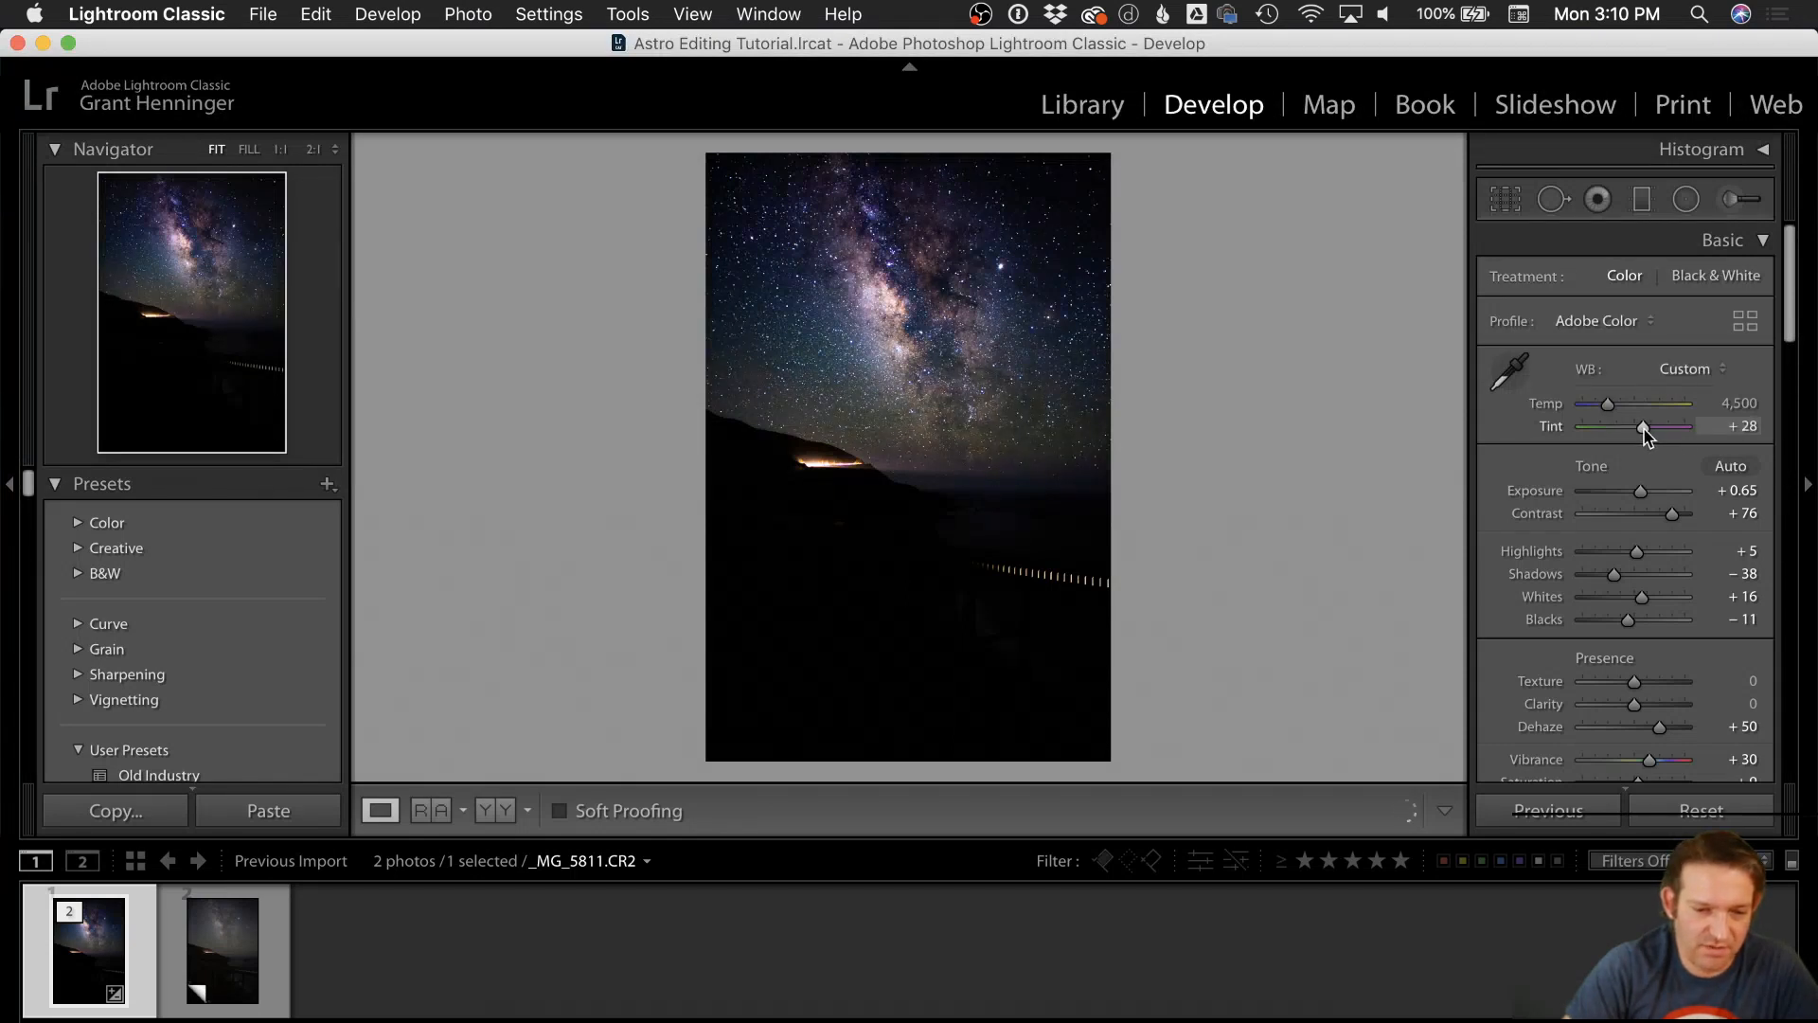
pyautogui.click(1727, 426)
pyautogui.press('Up')
pyautogui.press('Up')
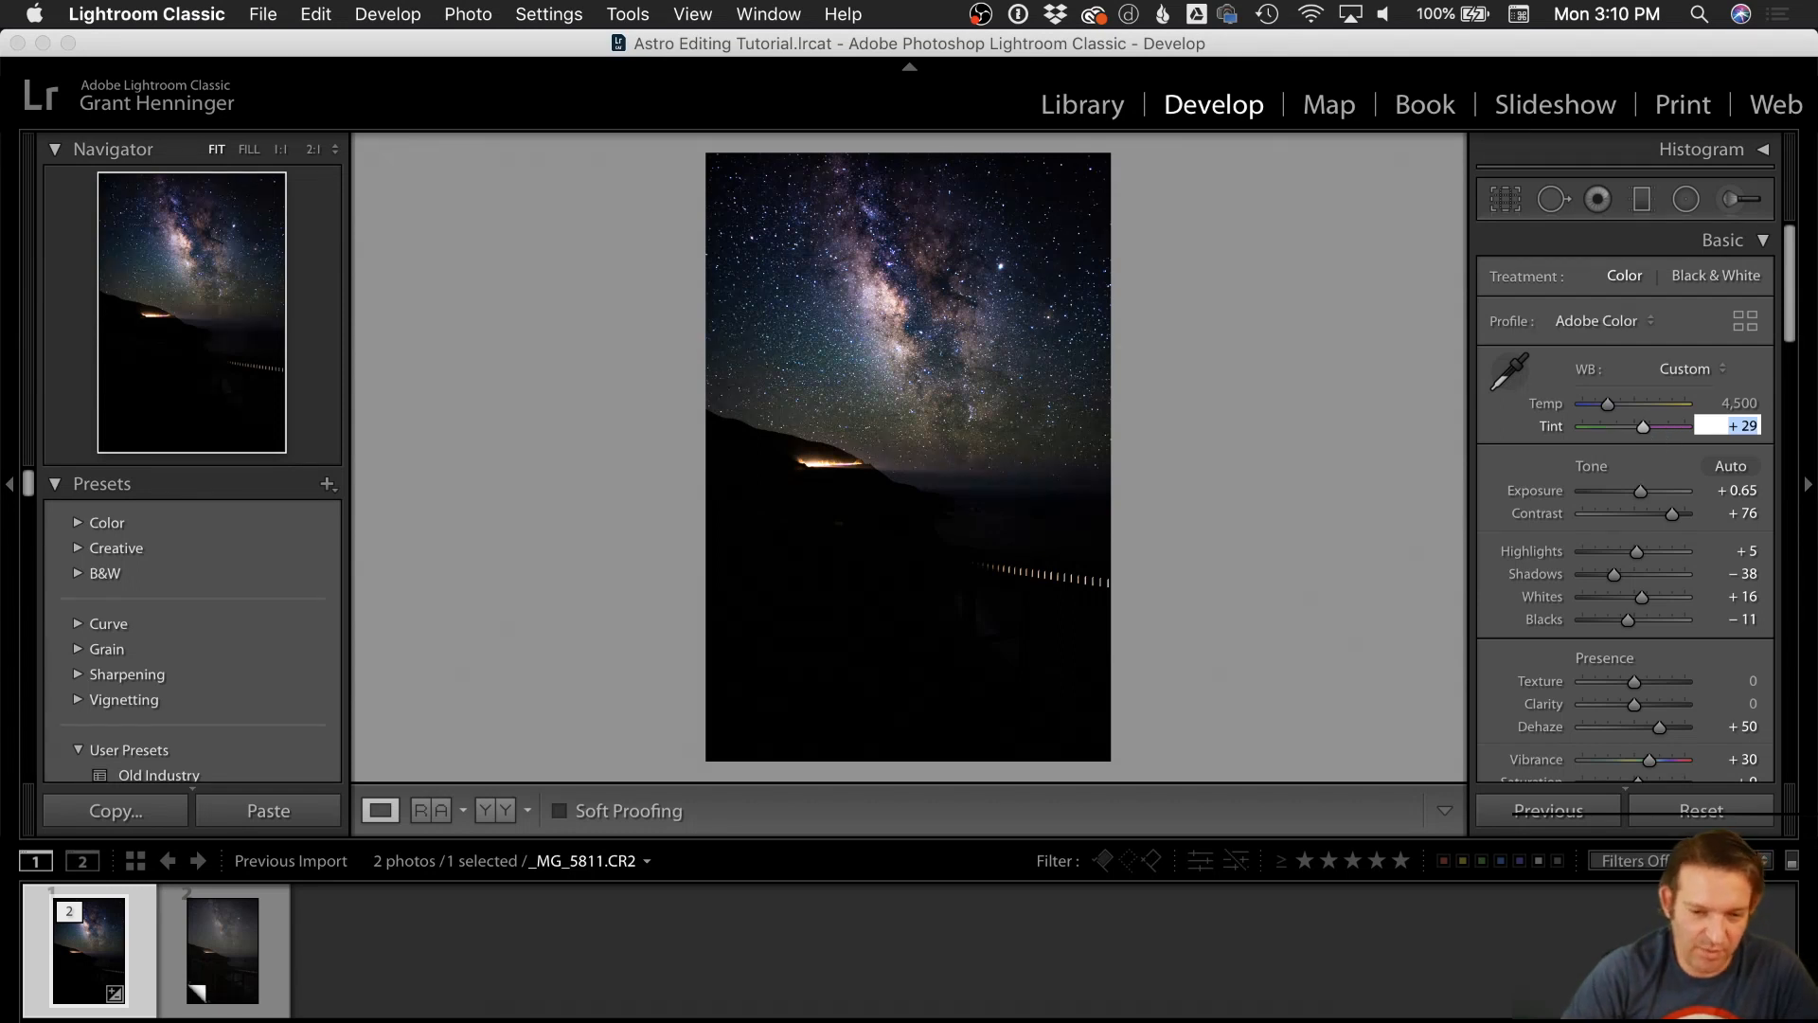
# Step: Lower the photo's white balance Temp to 4,400
pyautogui.click(1731, 405)
pyautogui.press('Down')
pyautogui.press('Down')
pyautogui.press('Down')
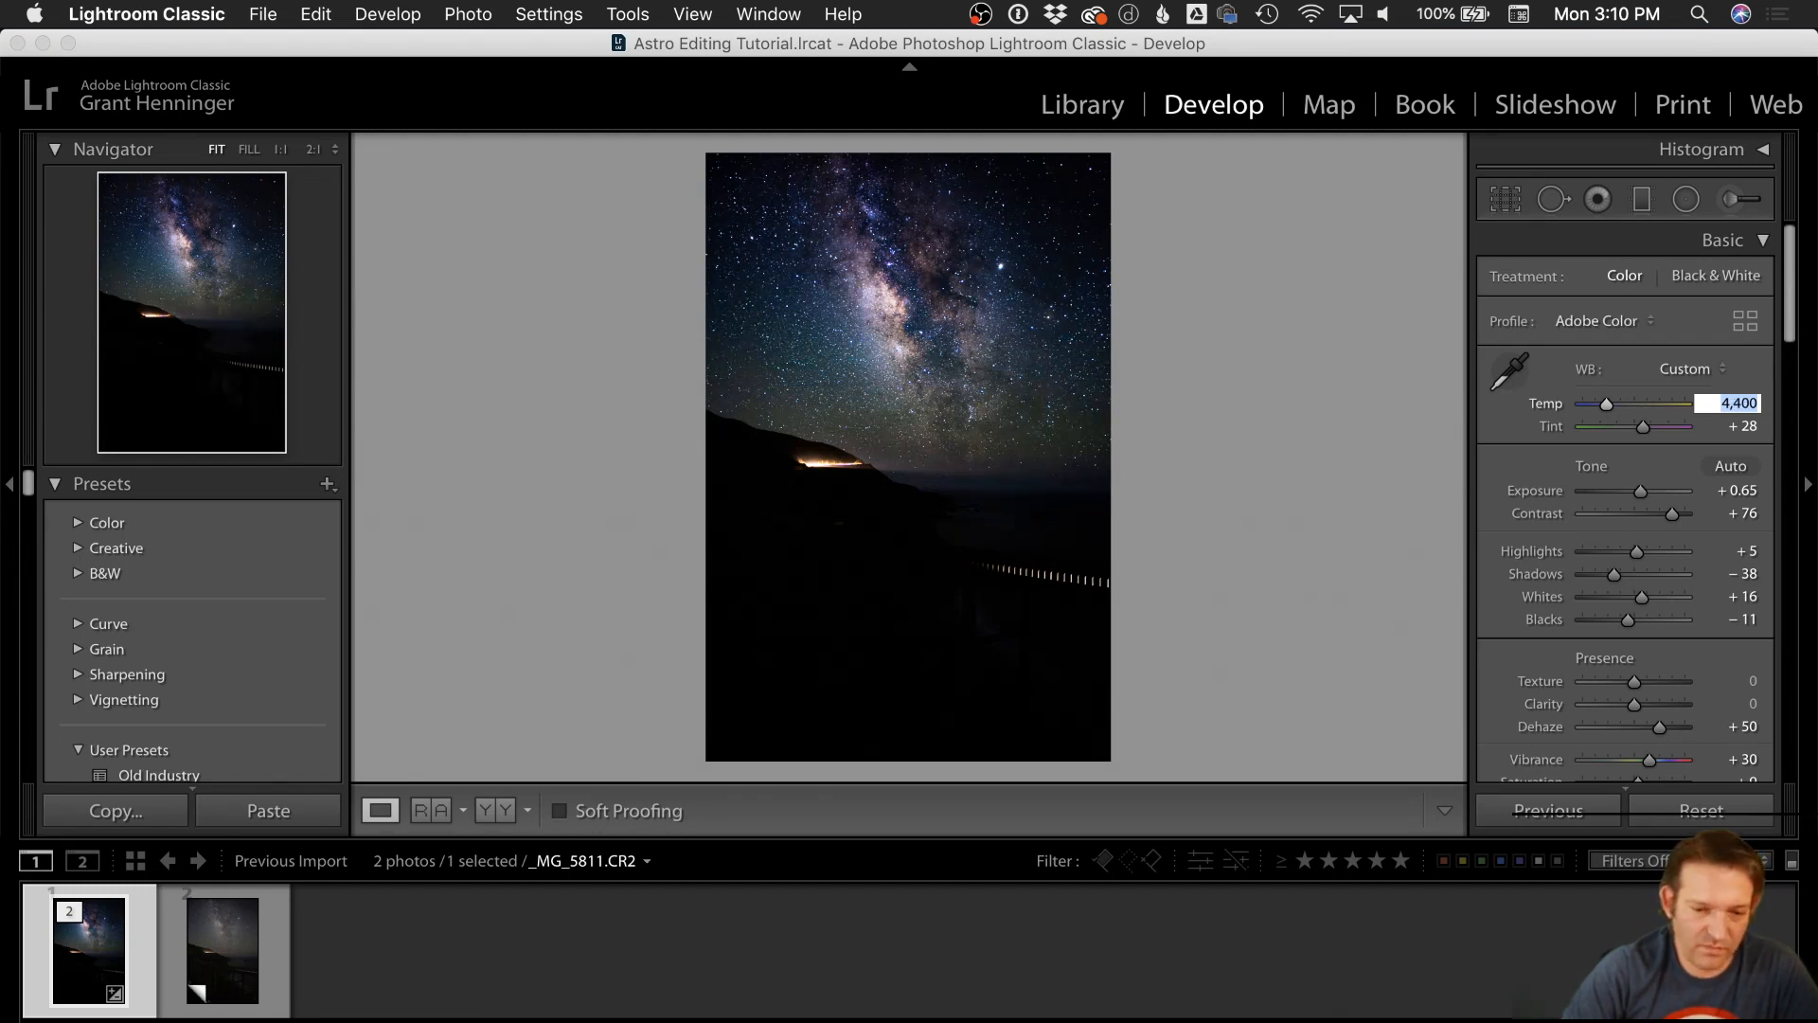
pyautogui.press('Return')
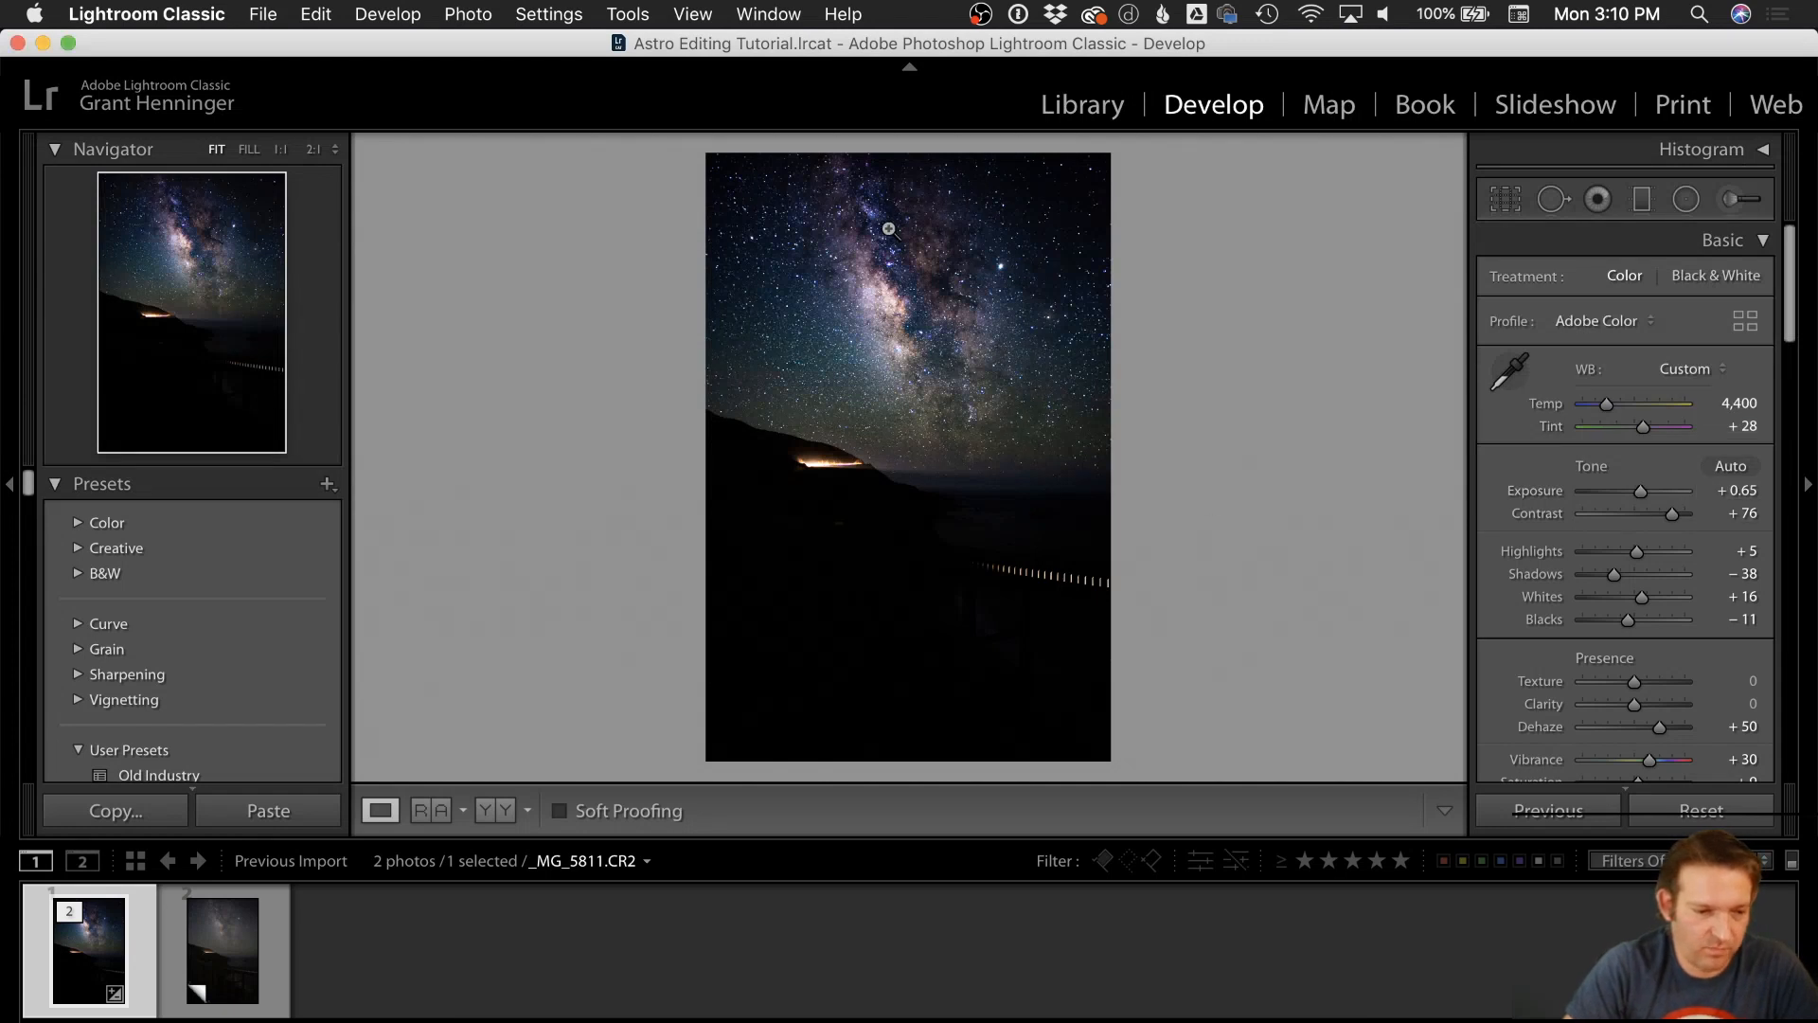
# Step: Check the upper Milky Way at 1:1 and set the white balance to Temp 4,500 and Tint +25
pyautogui.click(921, 373)
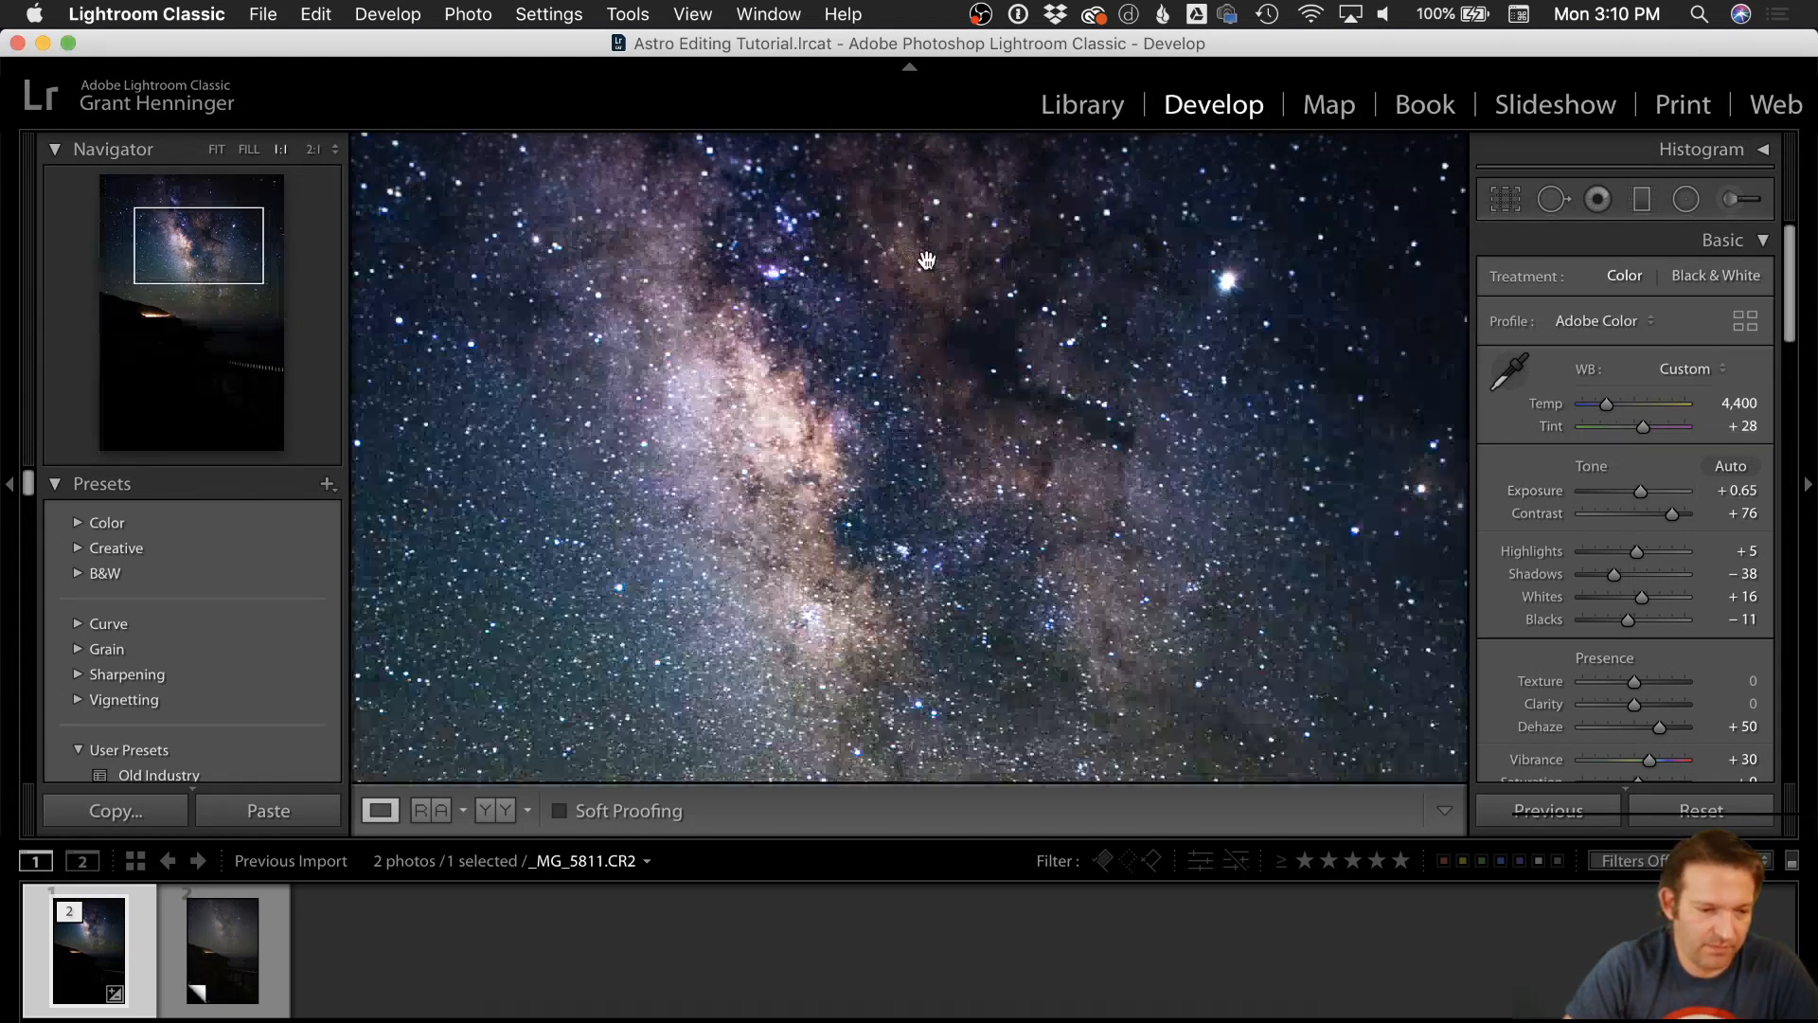
pyautogui.moveTo(938, 340); pyautogui.dragTo(1173, 495)
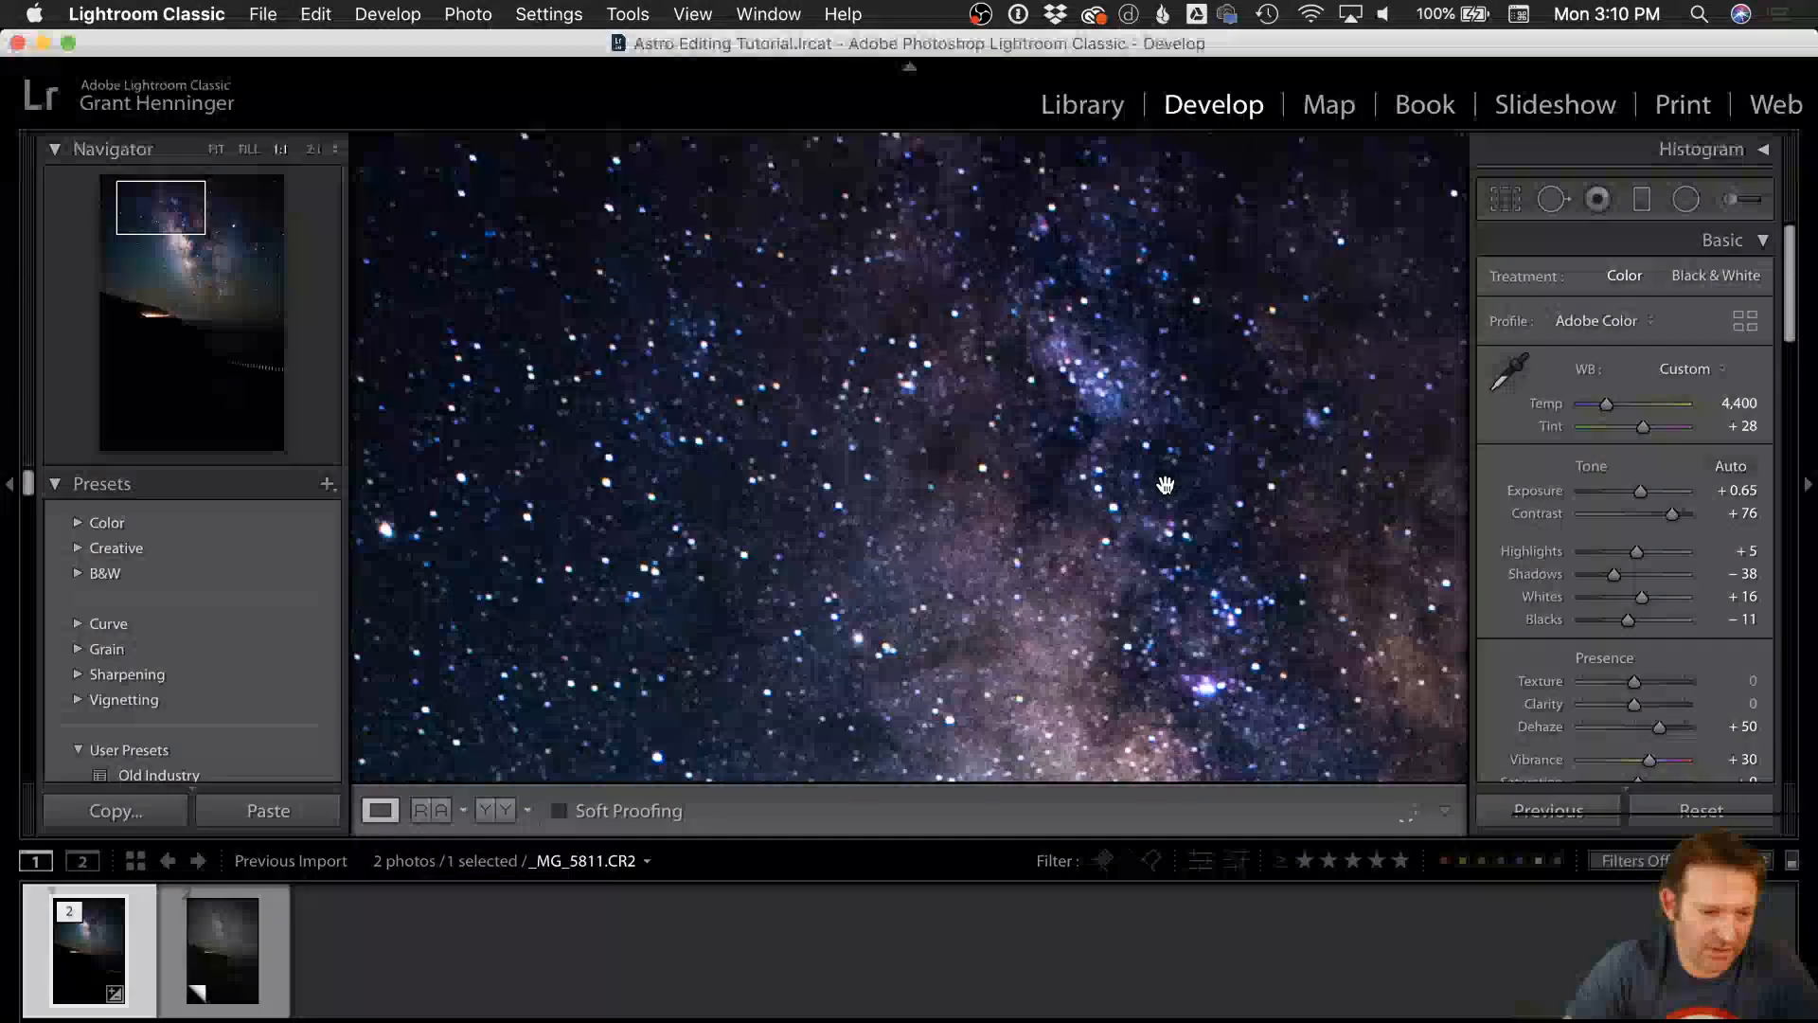
pyautogui.click(1731, 405)
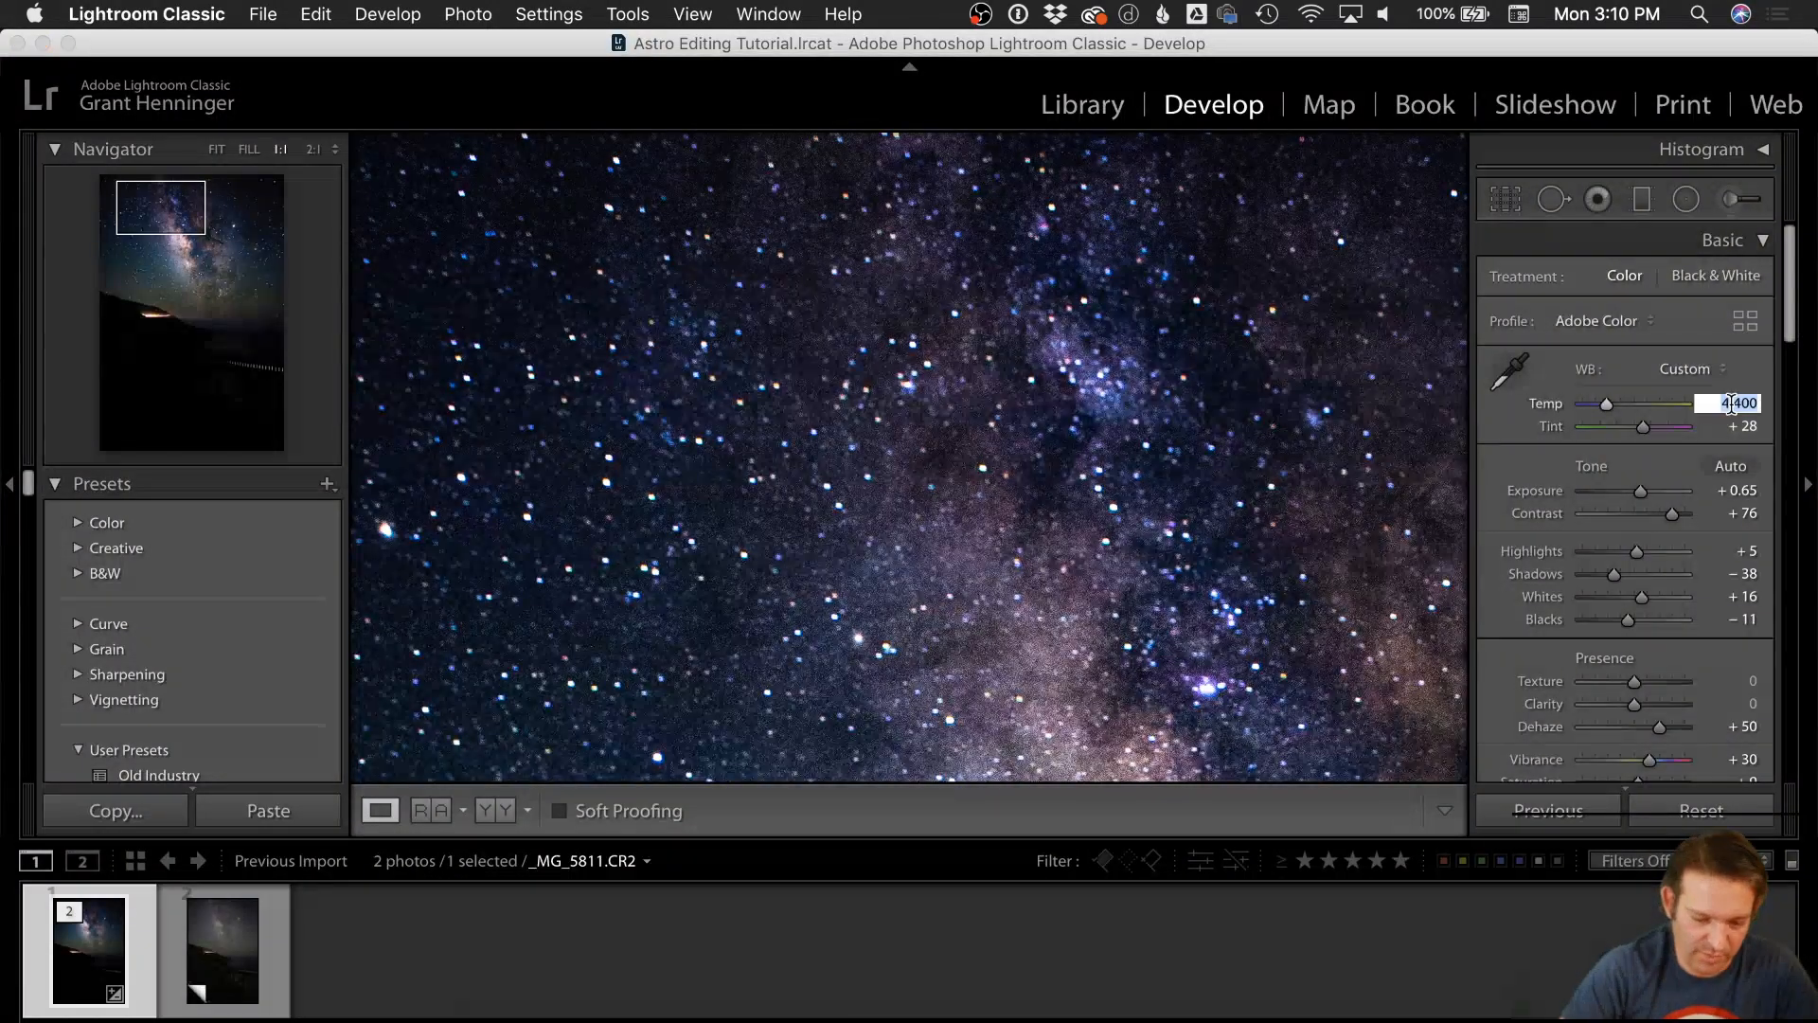
# Step: Compare the edited photo with its unedited virtual copy
pyautogui.click(230, 967)
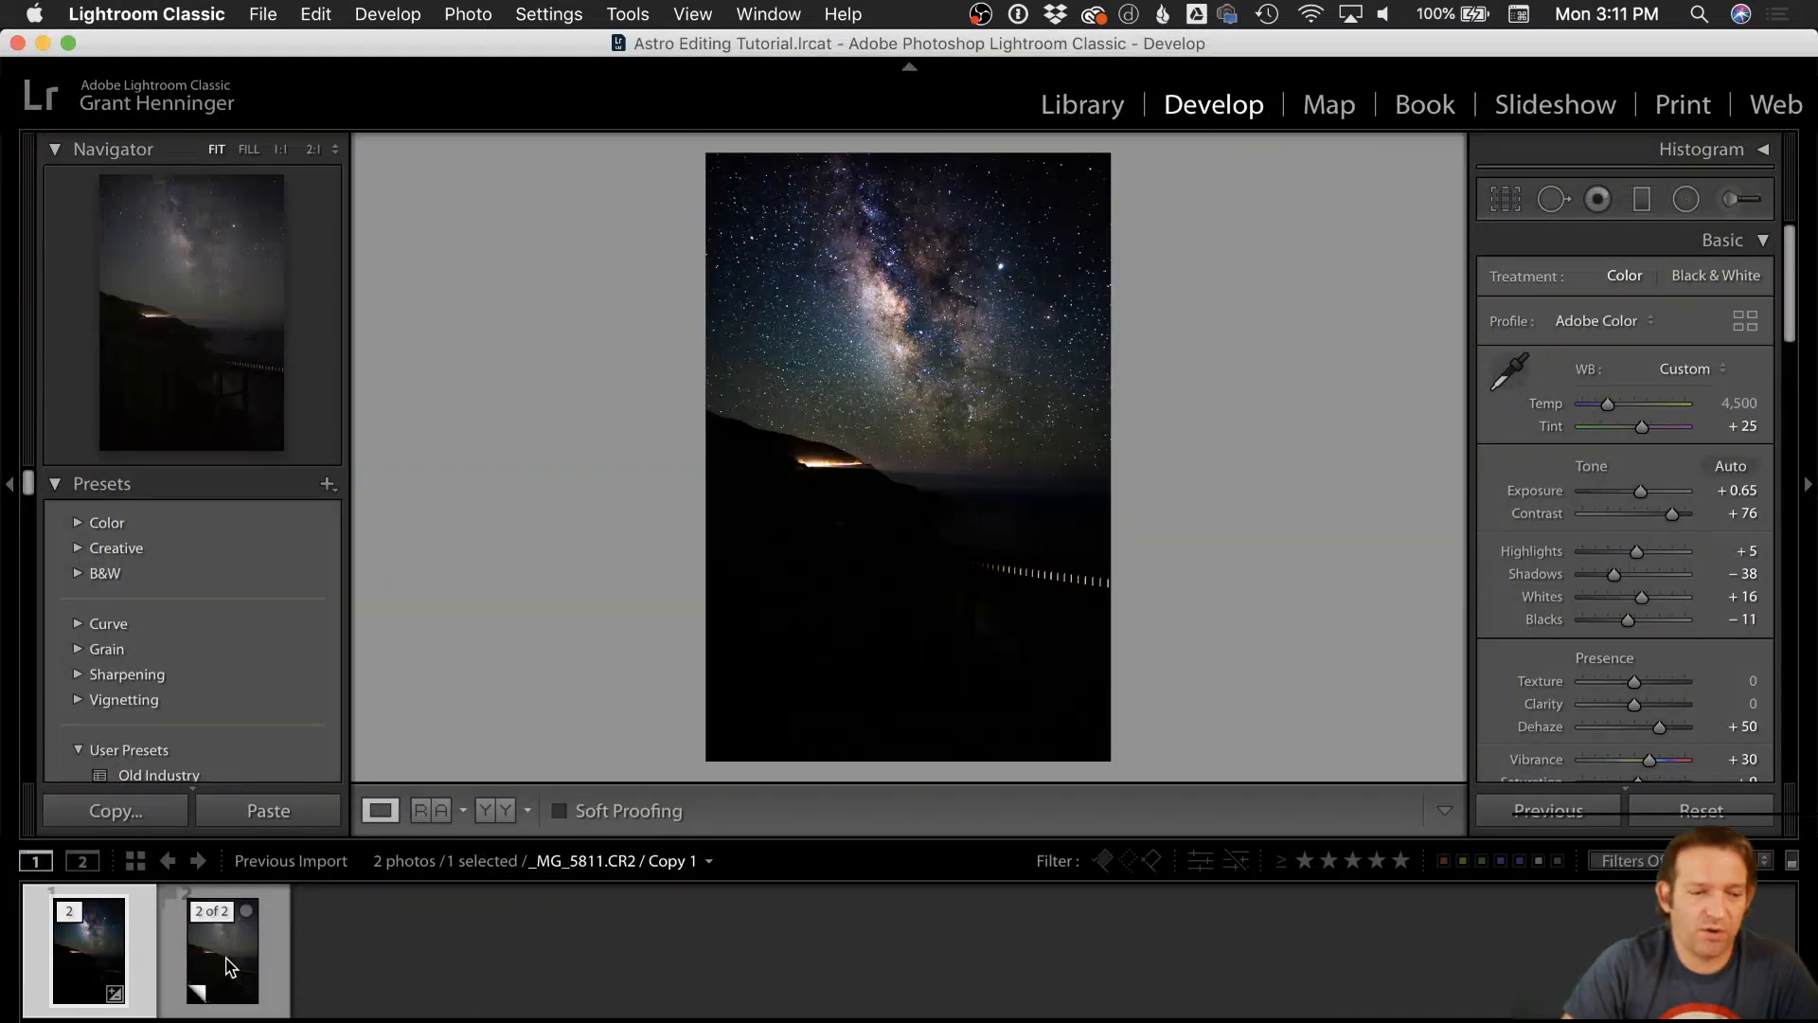
pyautogui.click(230, 969)
pyautogui.click(104, 961)
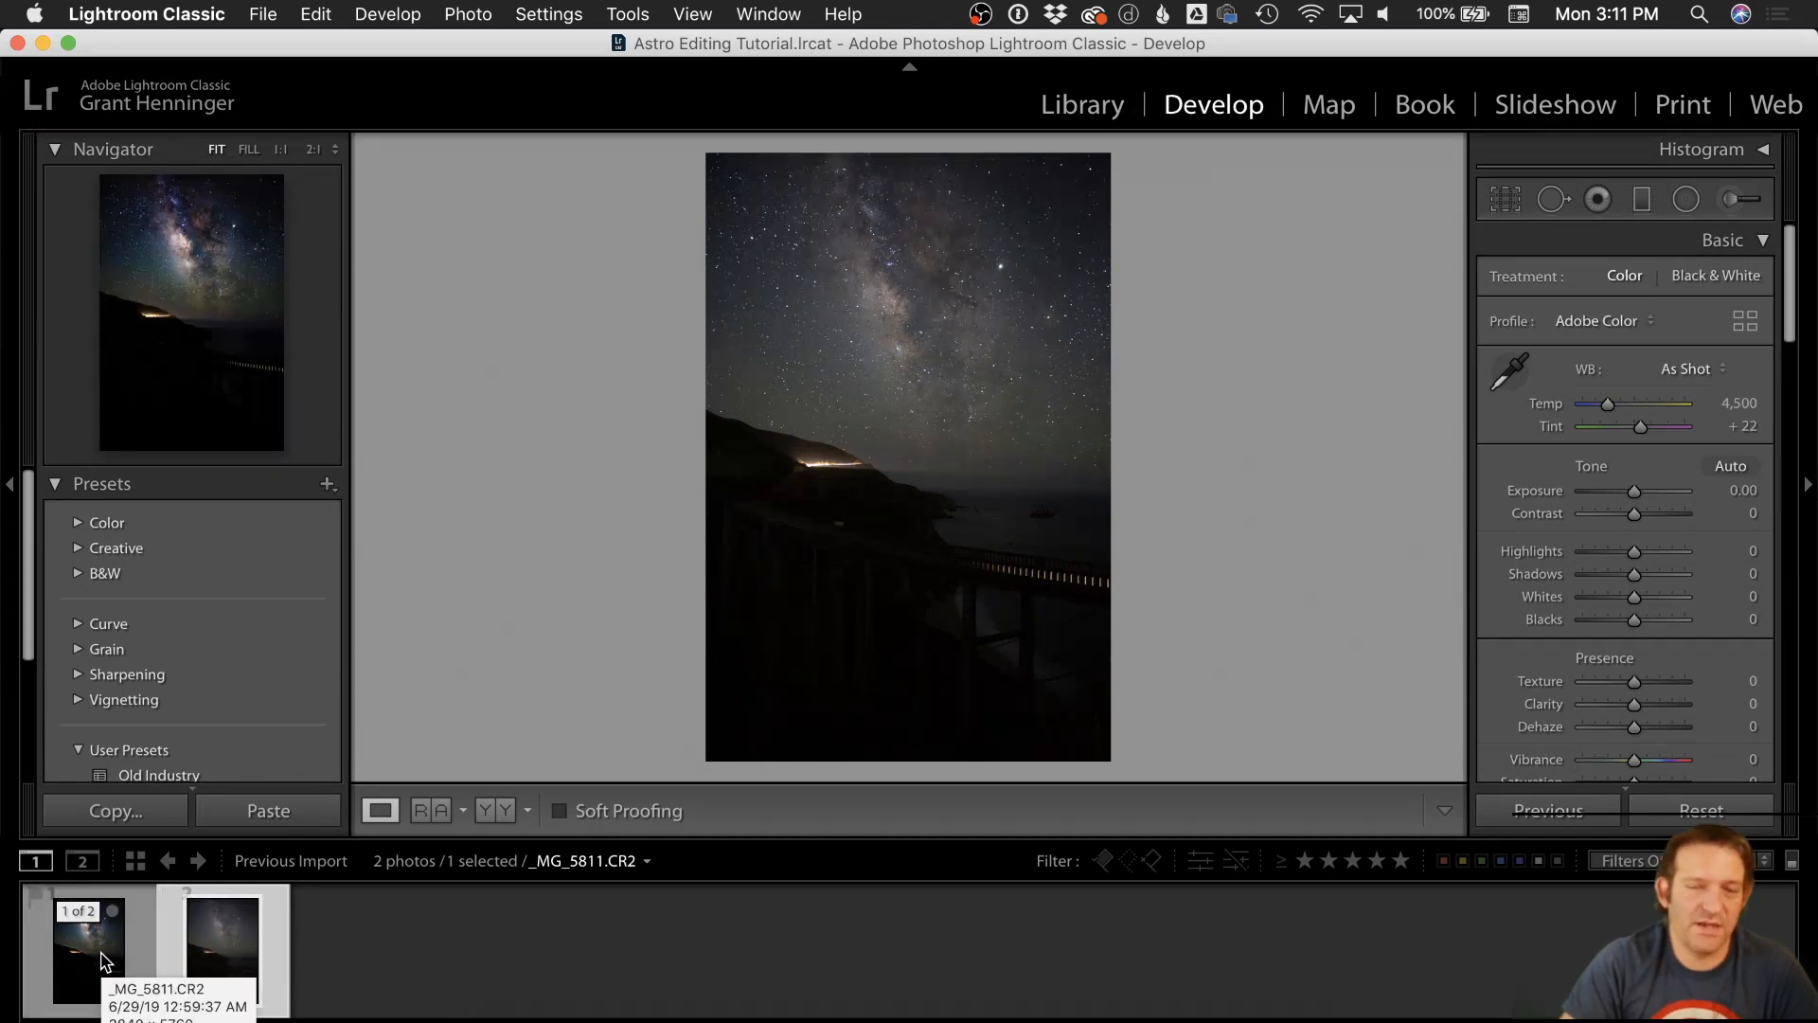
pyautogui.click(236, 964)
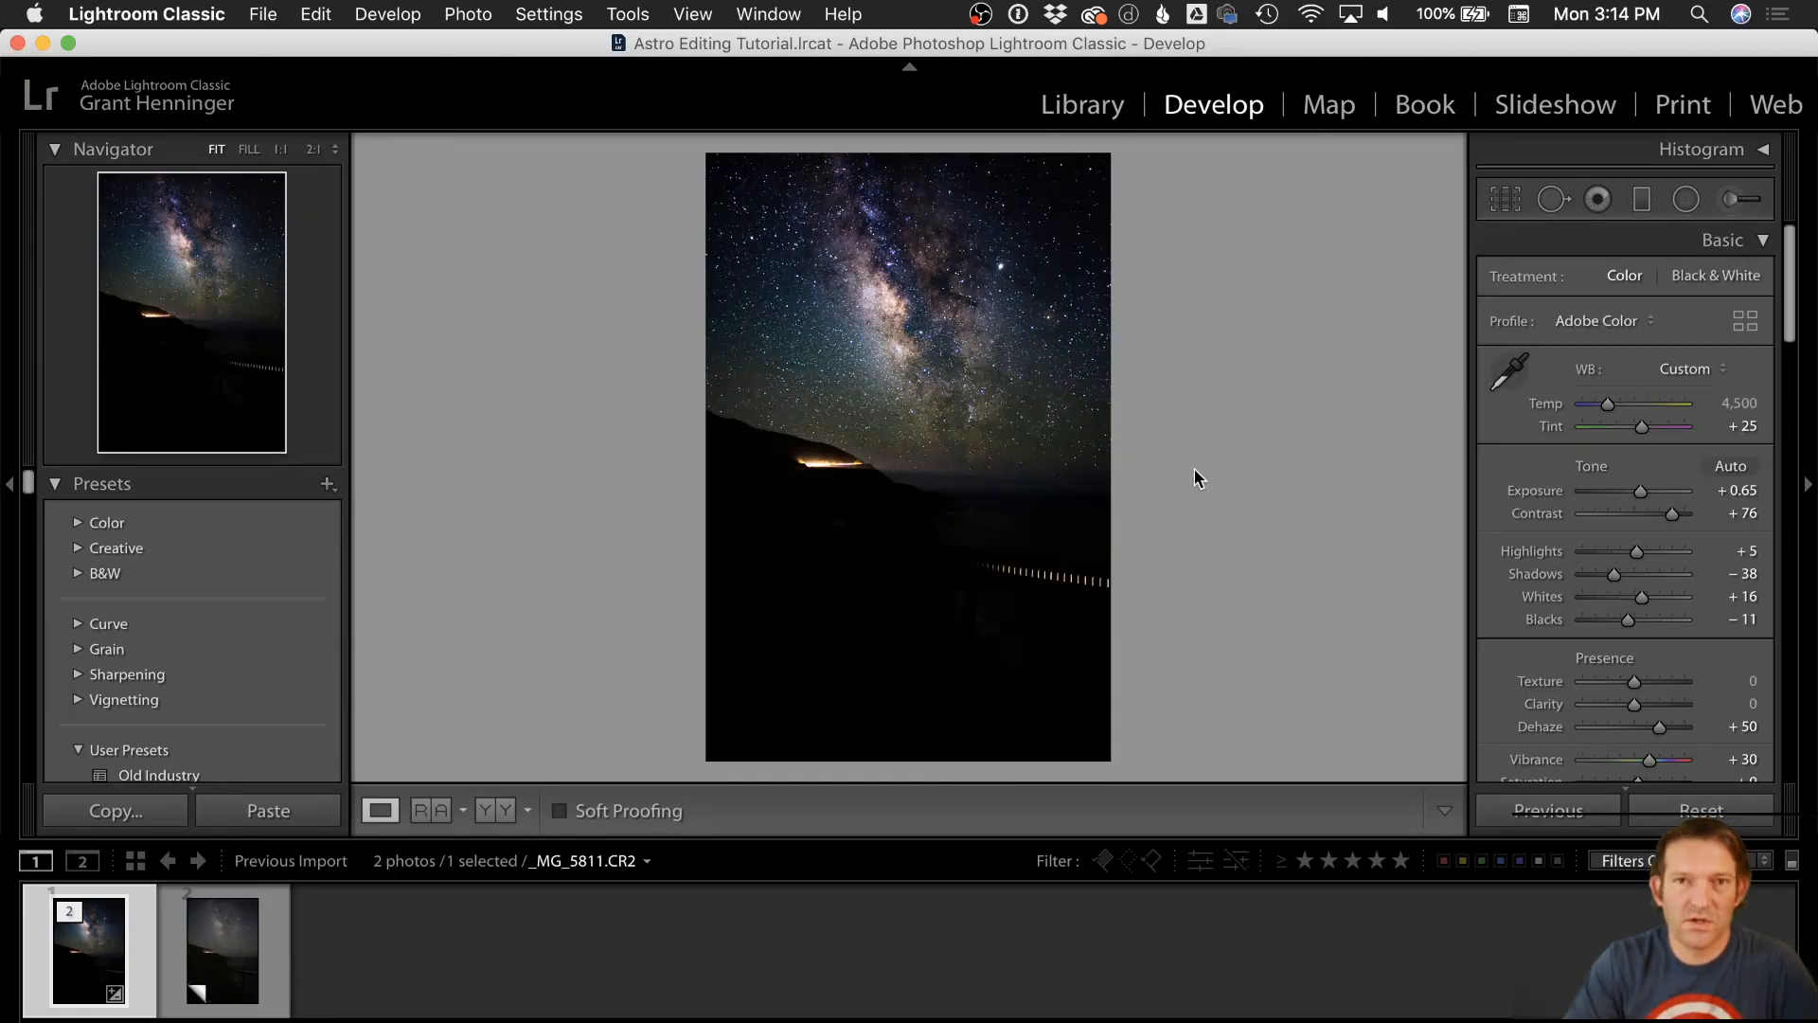
# Step: With the Adjustment Brush at Exposure 4.00, paint a mask over the bridge, shoreline and ocean in the dark foreground
pyautogui.click(1731, 201)
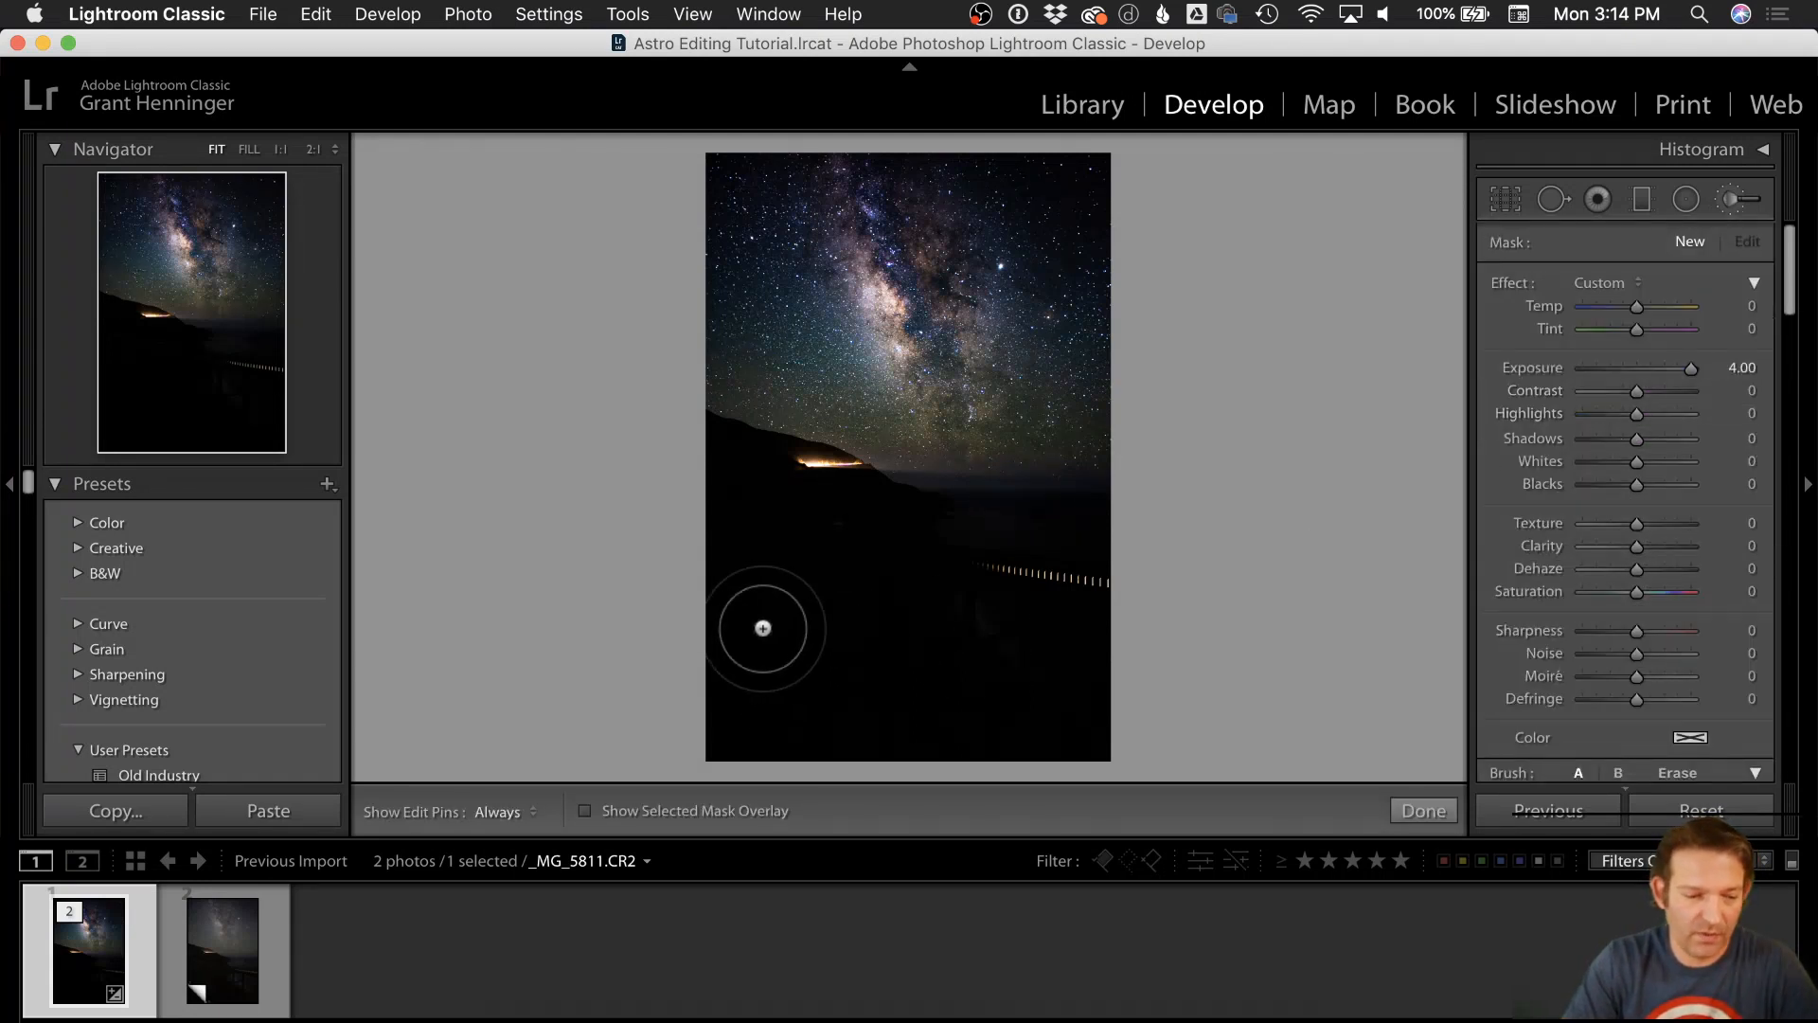
pyautogui.press('h')
pyautogui.moveTo(730, 544)
pyautogui.mouseDown()
pyautogui.moveTo(1173, 570)
pyautogui.moveTo(706, 623)
pyautogui.moveTo(812, 711)
pyautogui.moveTo(1064, 736)
pyautogui.mouseUp()
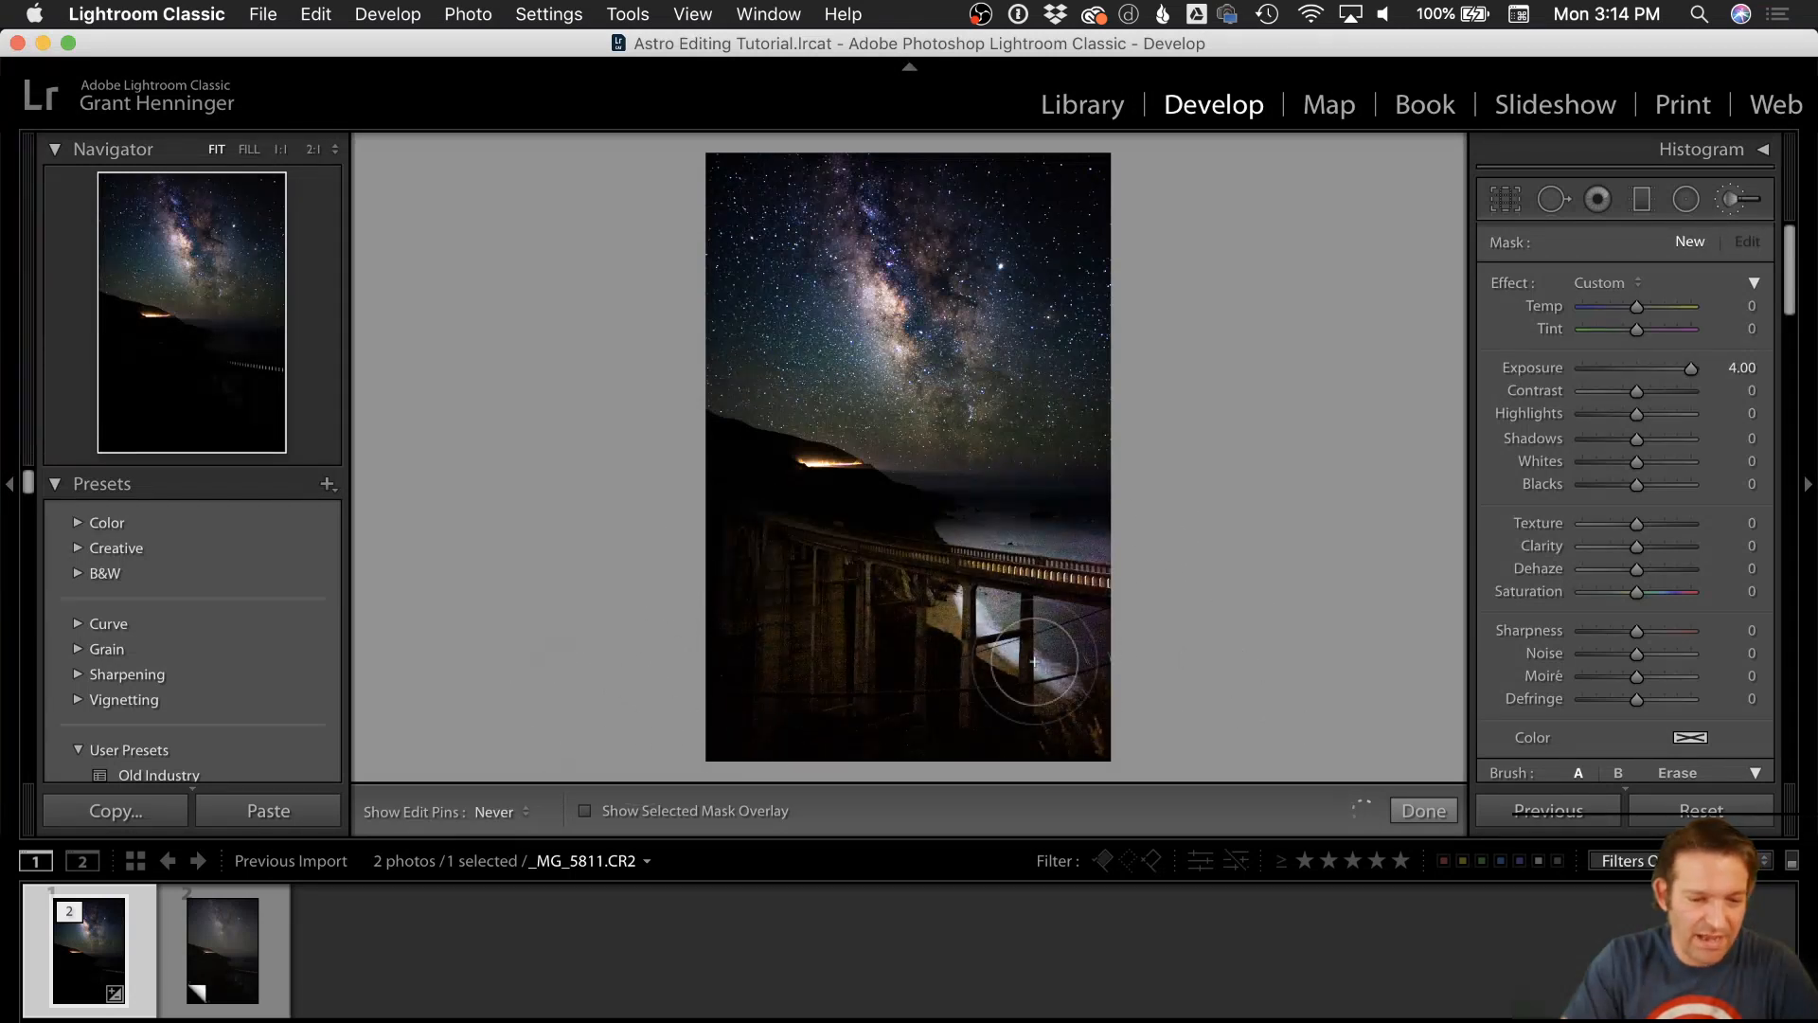
pyautogui.moveTo(1026, 659); pyautogui.dragTo(1031, 657)
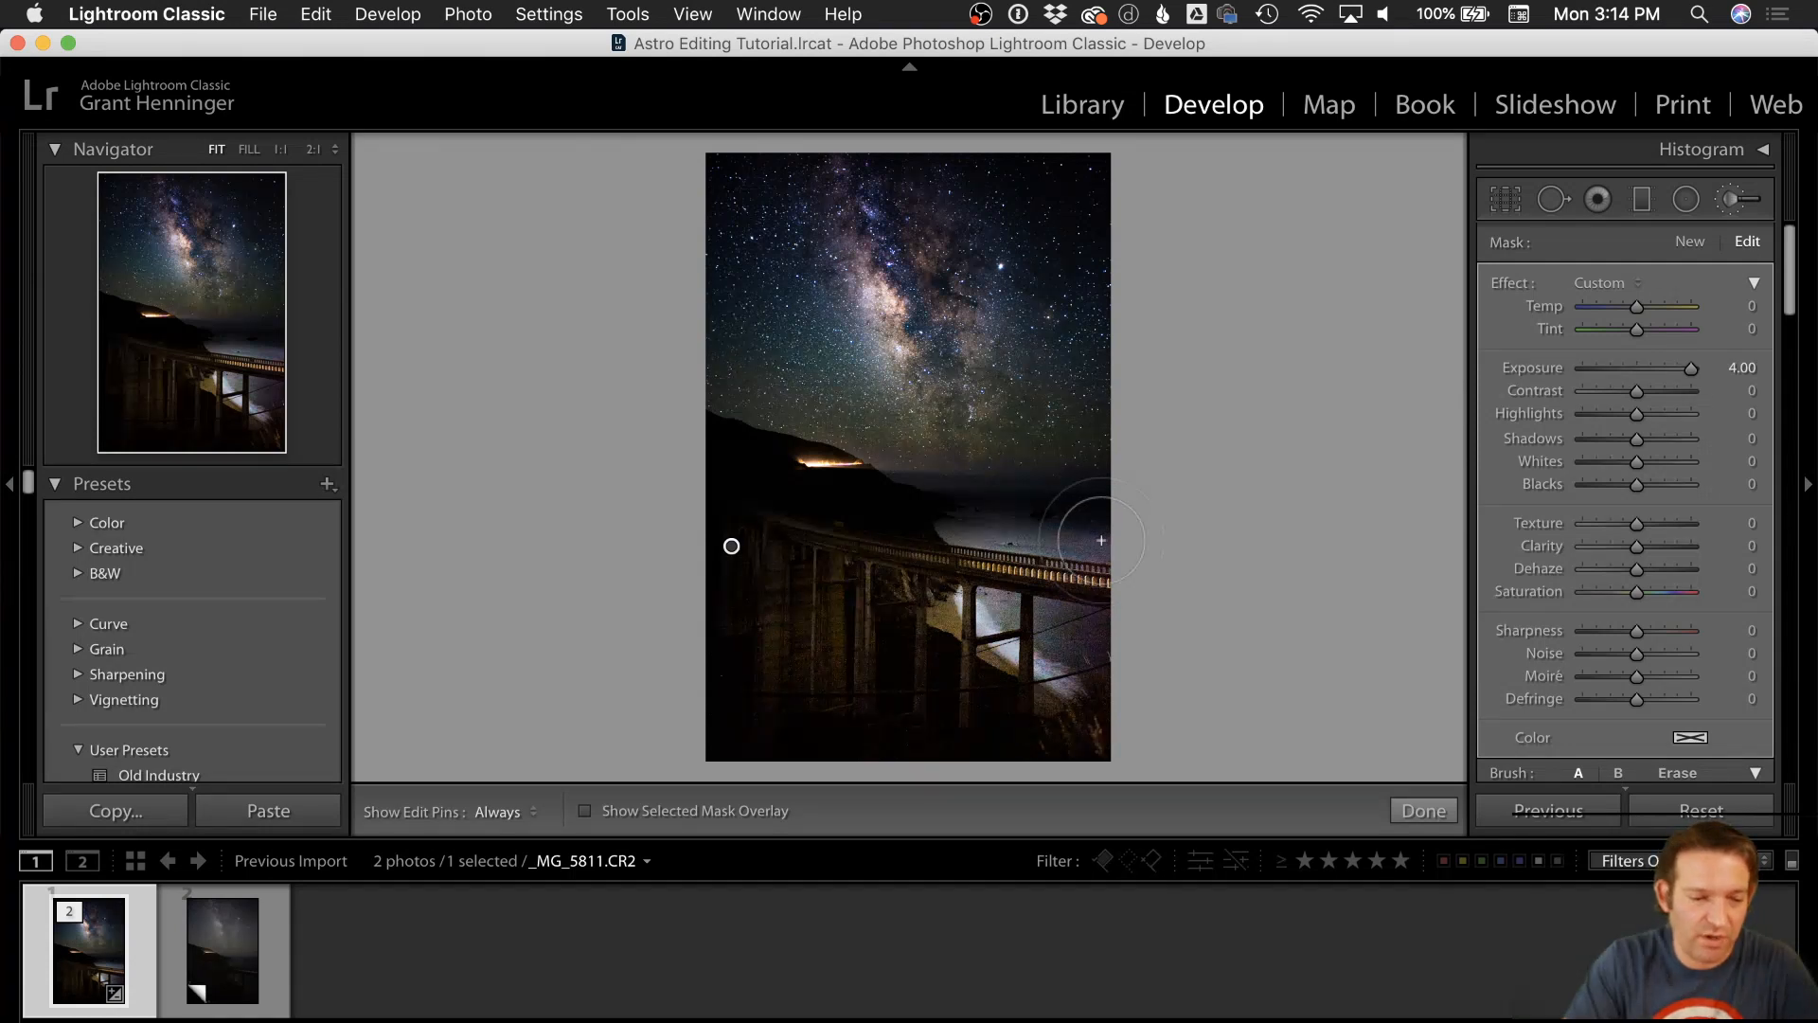
pyautogui.press('h')
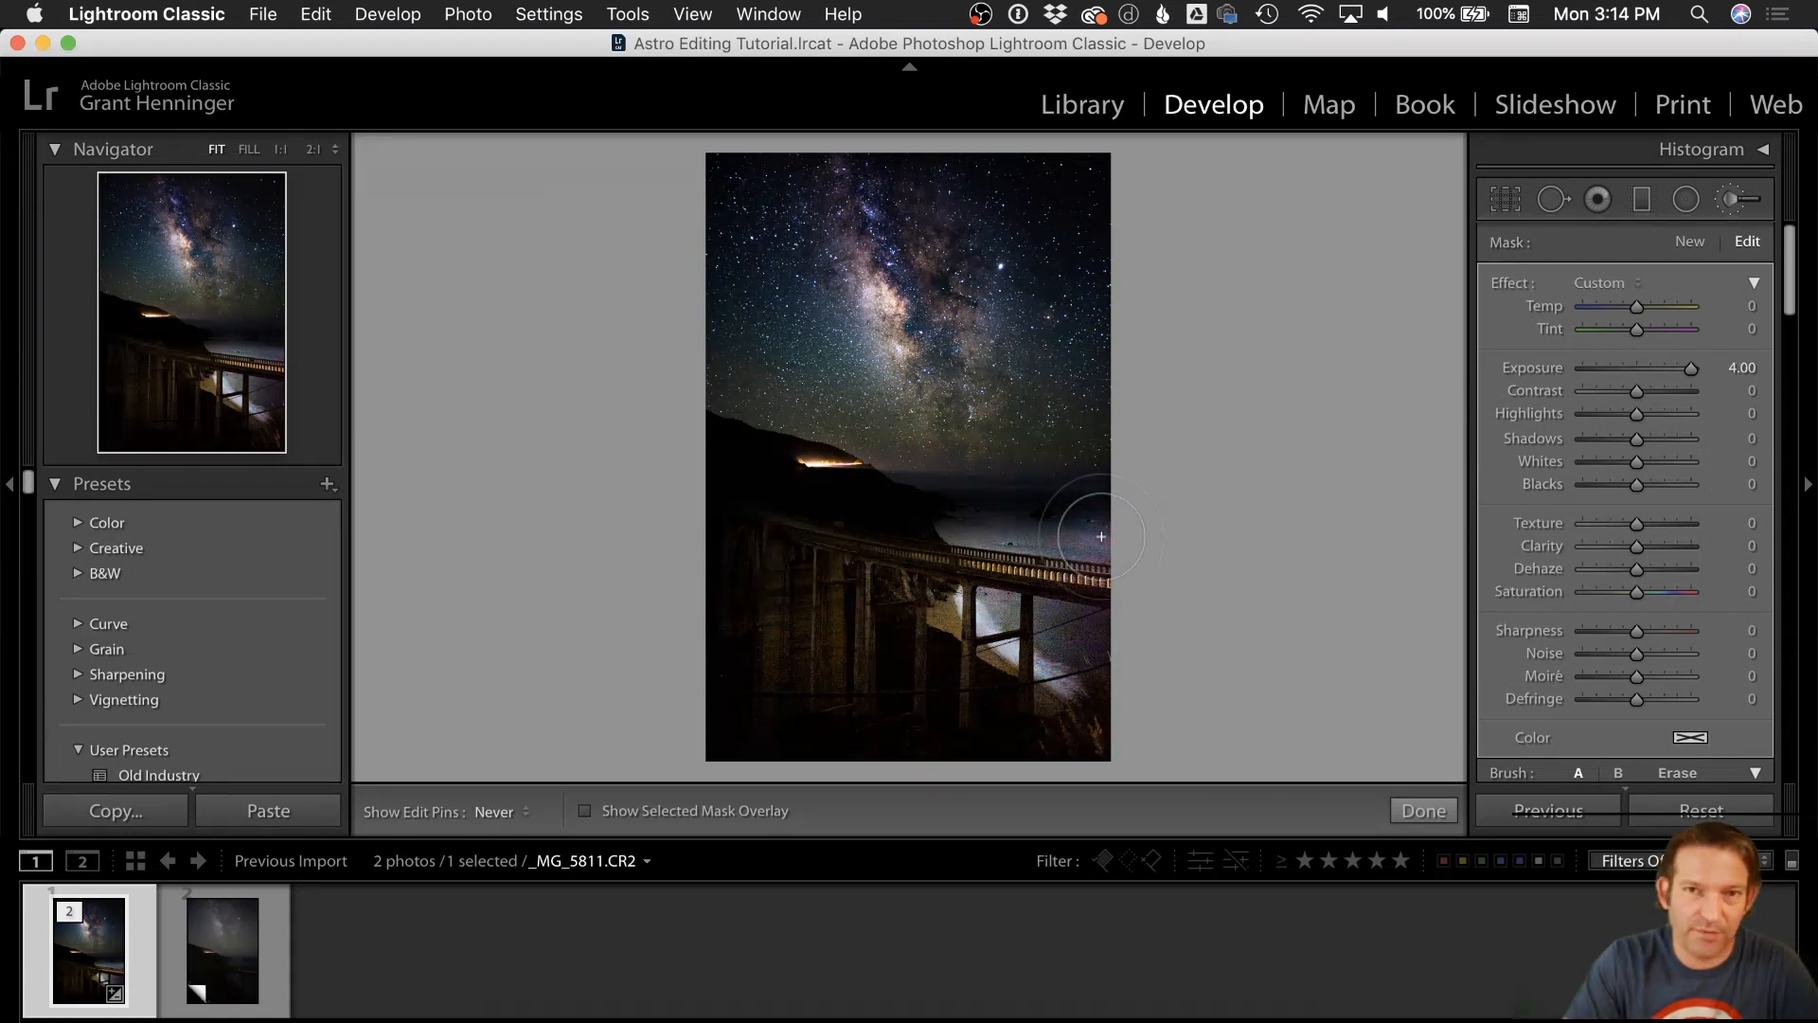
pyautogui.moveTo(1033, 538)
pyautogui.mouseDown()
pyautogui.moveTo(725, 549)
pyautogui.moveTo(742, 597)
pyautogui.moveTo(715, 653)
pyautogui.moveTo(832, 636)
pyautogui.moveTo(865, 710)
pyautogui.moveTo(784, 551)
pyautogui.mouseUp()
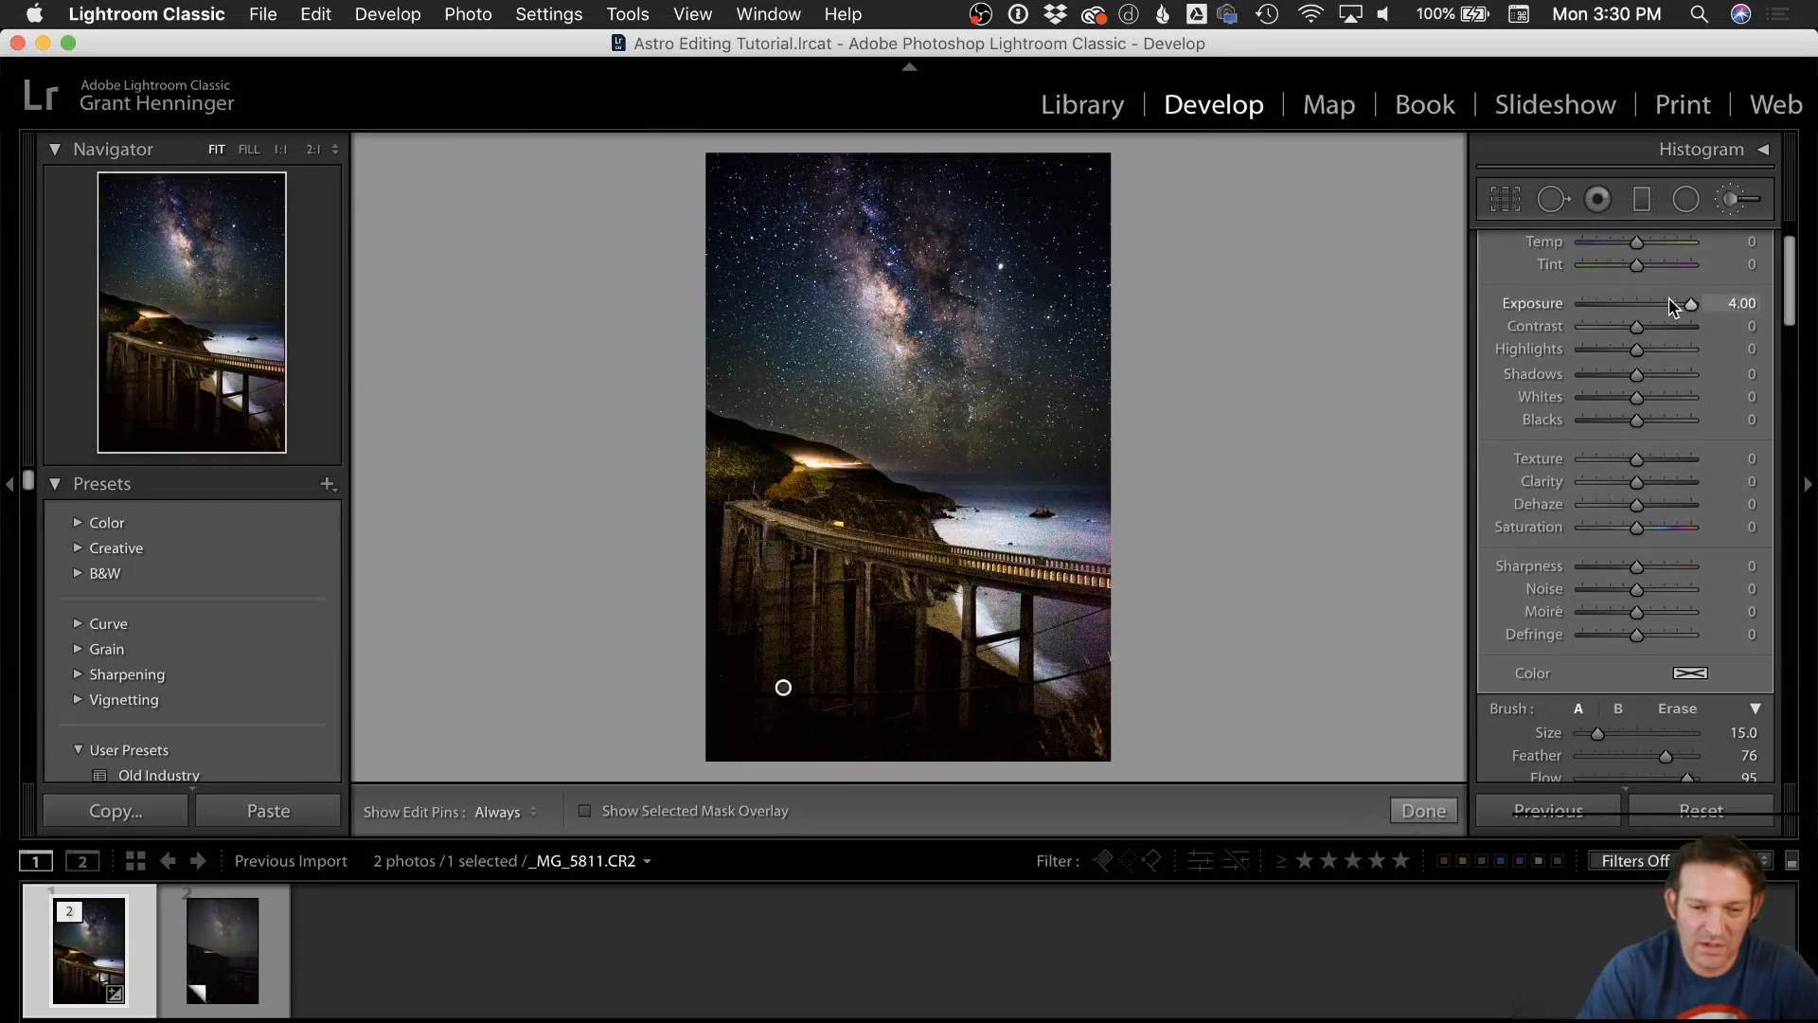
# Step: Adjust the foreground brush mask to Exposure 2.72, Shadows 35, Contrast −13 and Dehaze 12, slightly lower its Highlights, and close the brush
pyautogui.click(1675, 306)
pyautogui.moveTo(1676, 306); pyautogui.dragTo(1673, 304)
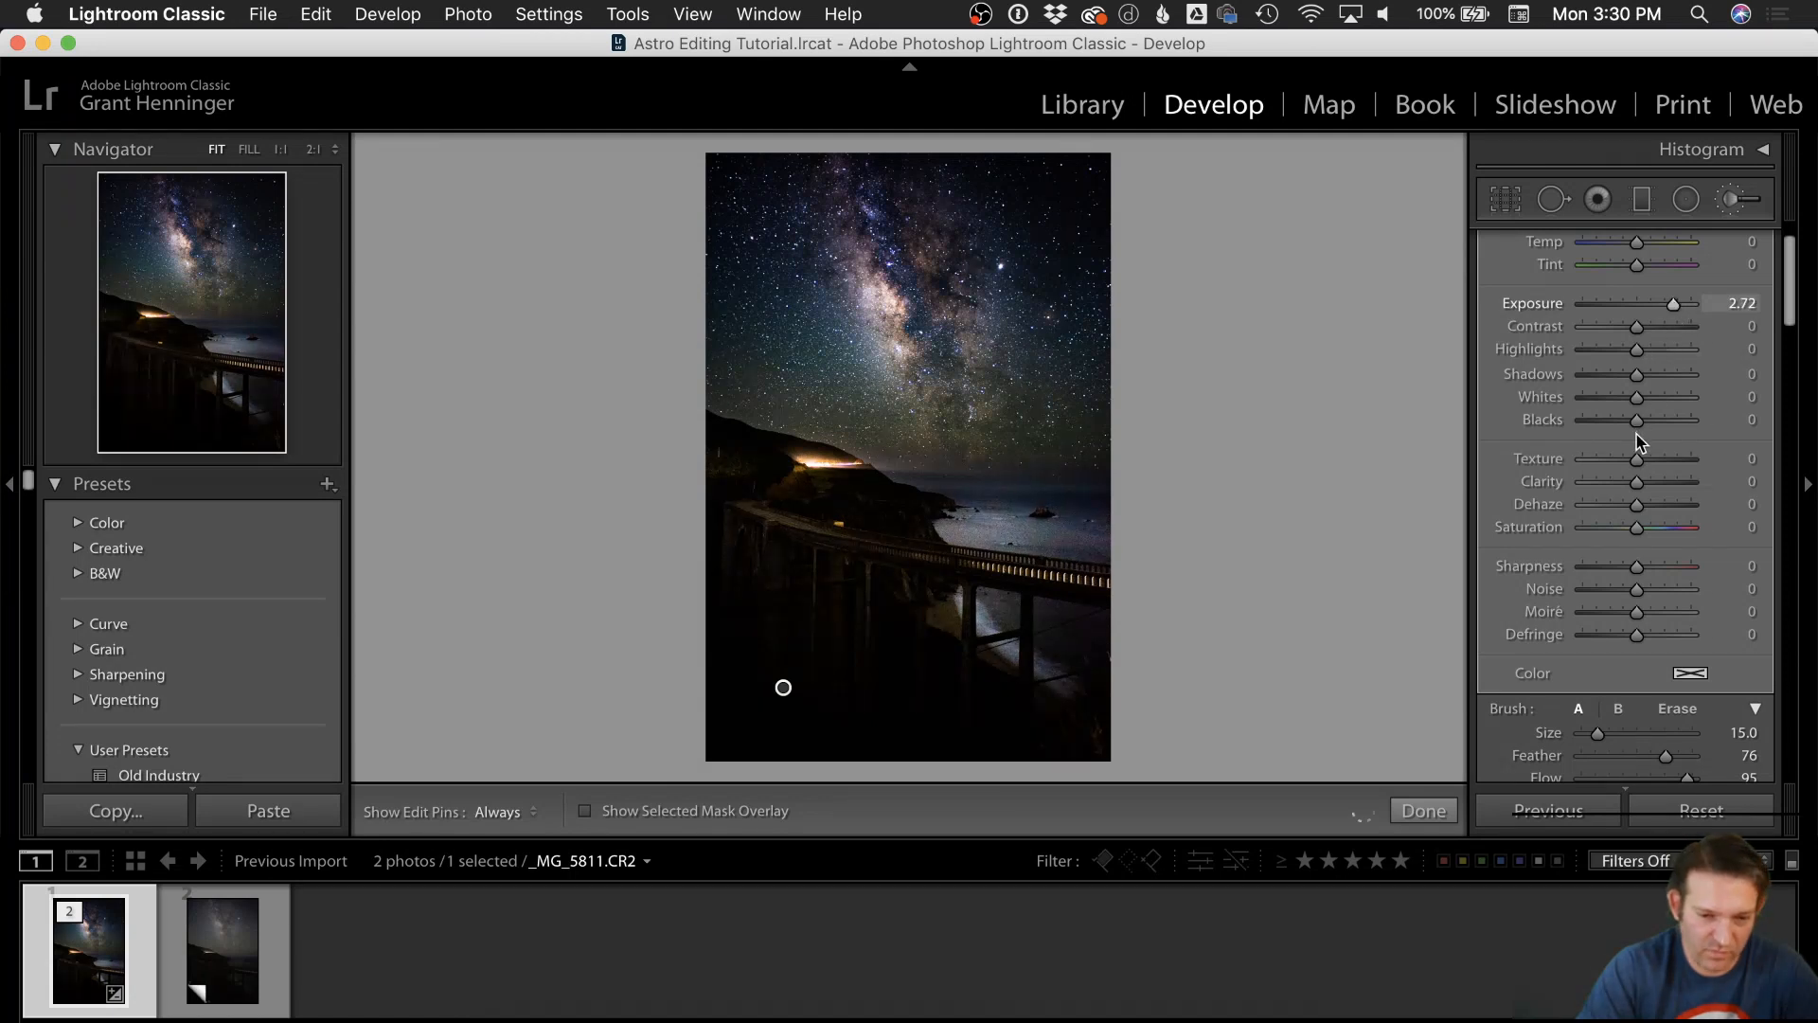
pyautogui.moveTo(1637, 375); pyautogui.dragTo(1654, 380)
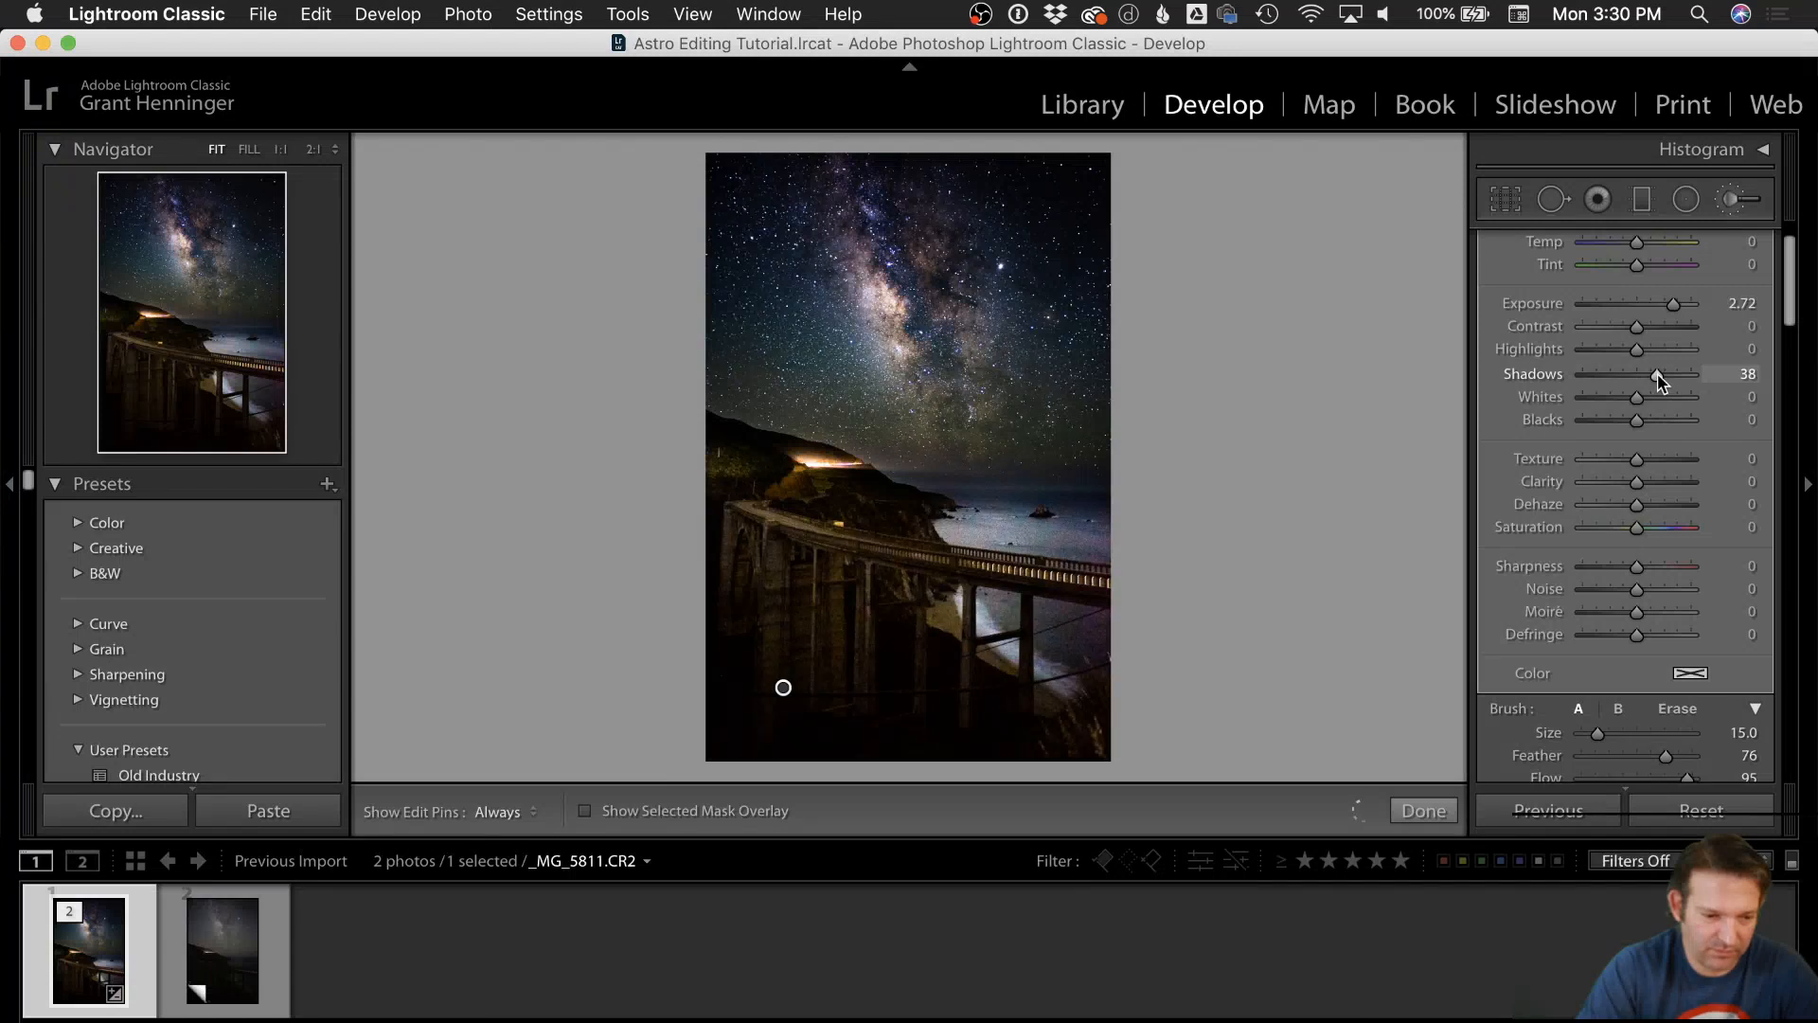
pyautogui.moveTo(1661, 377); pyautogui.dragTo(1629, 329)
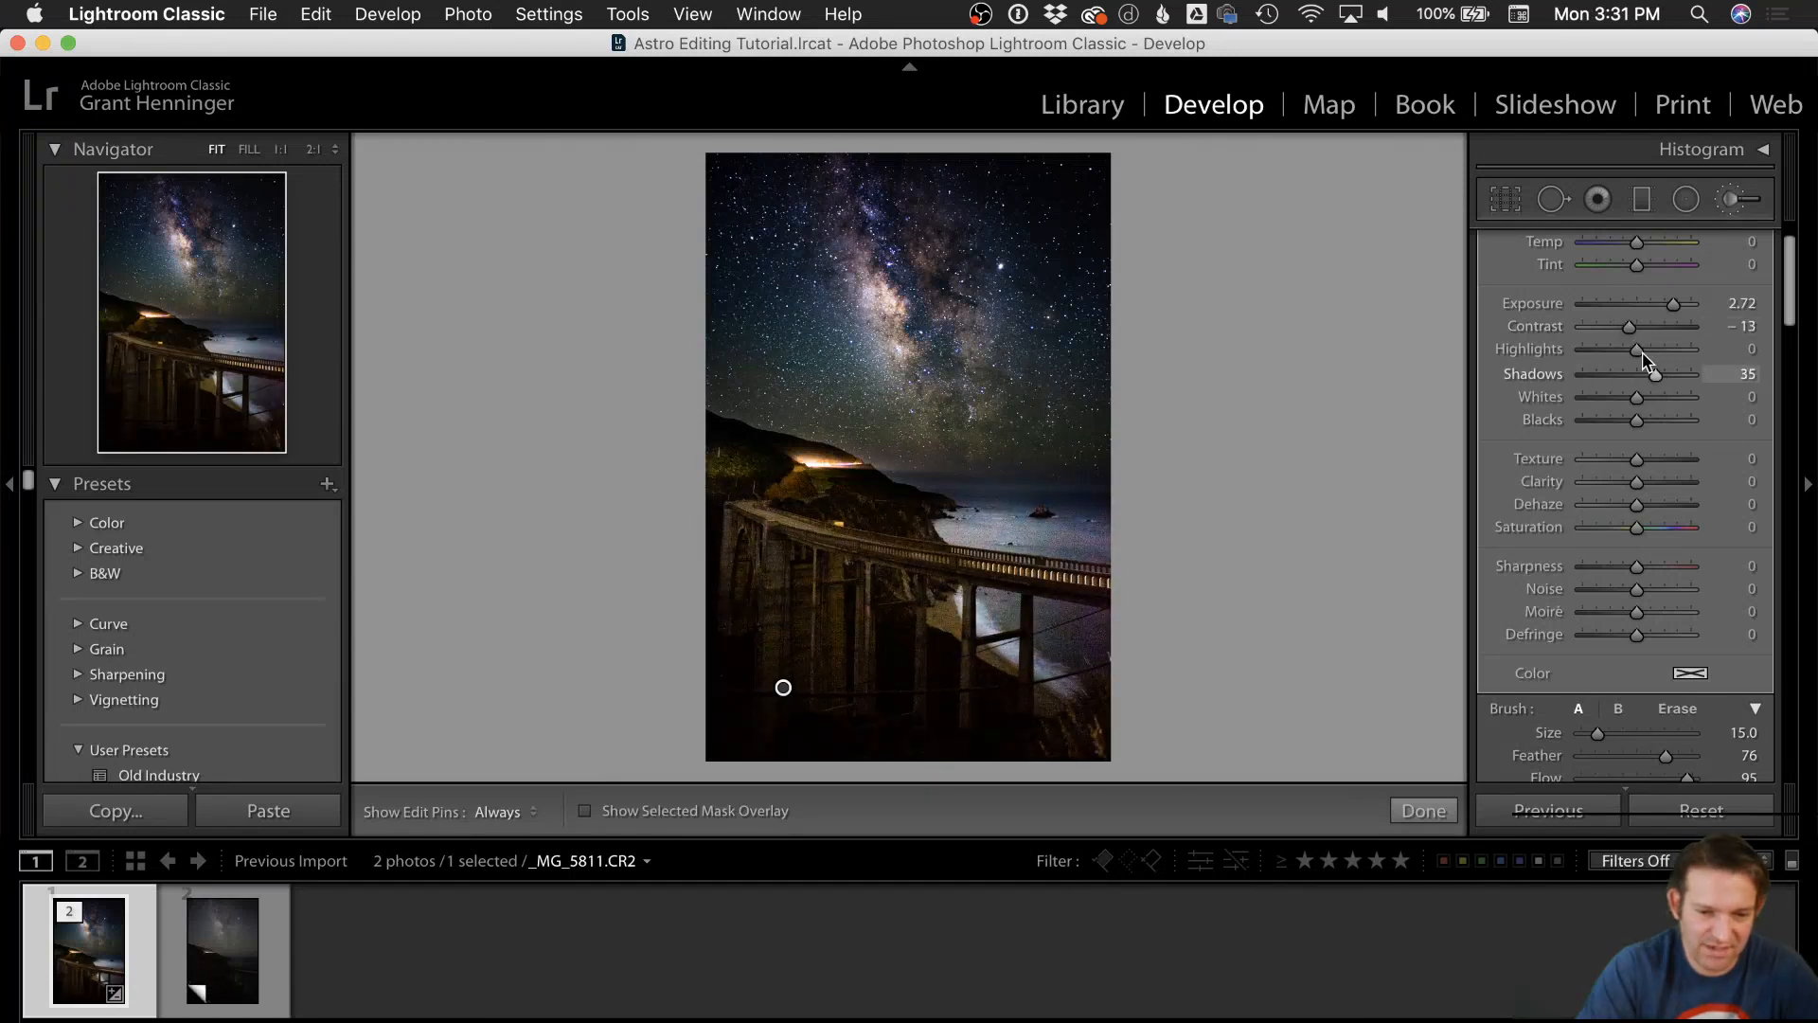
pyautogui.moveTo(1639, 352); pyautogui.dragTo(1633, 352)
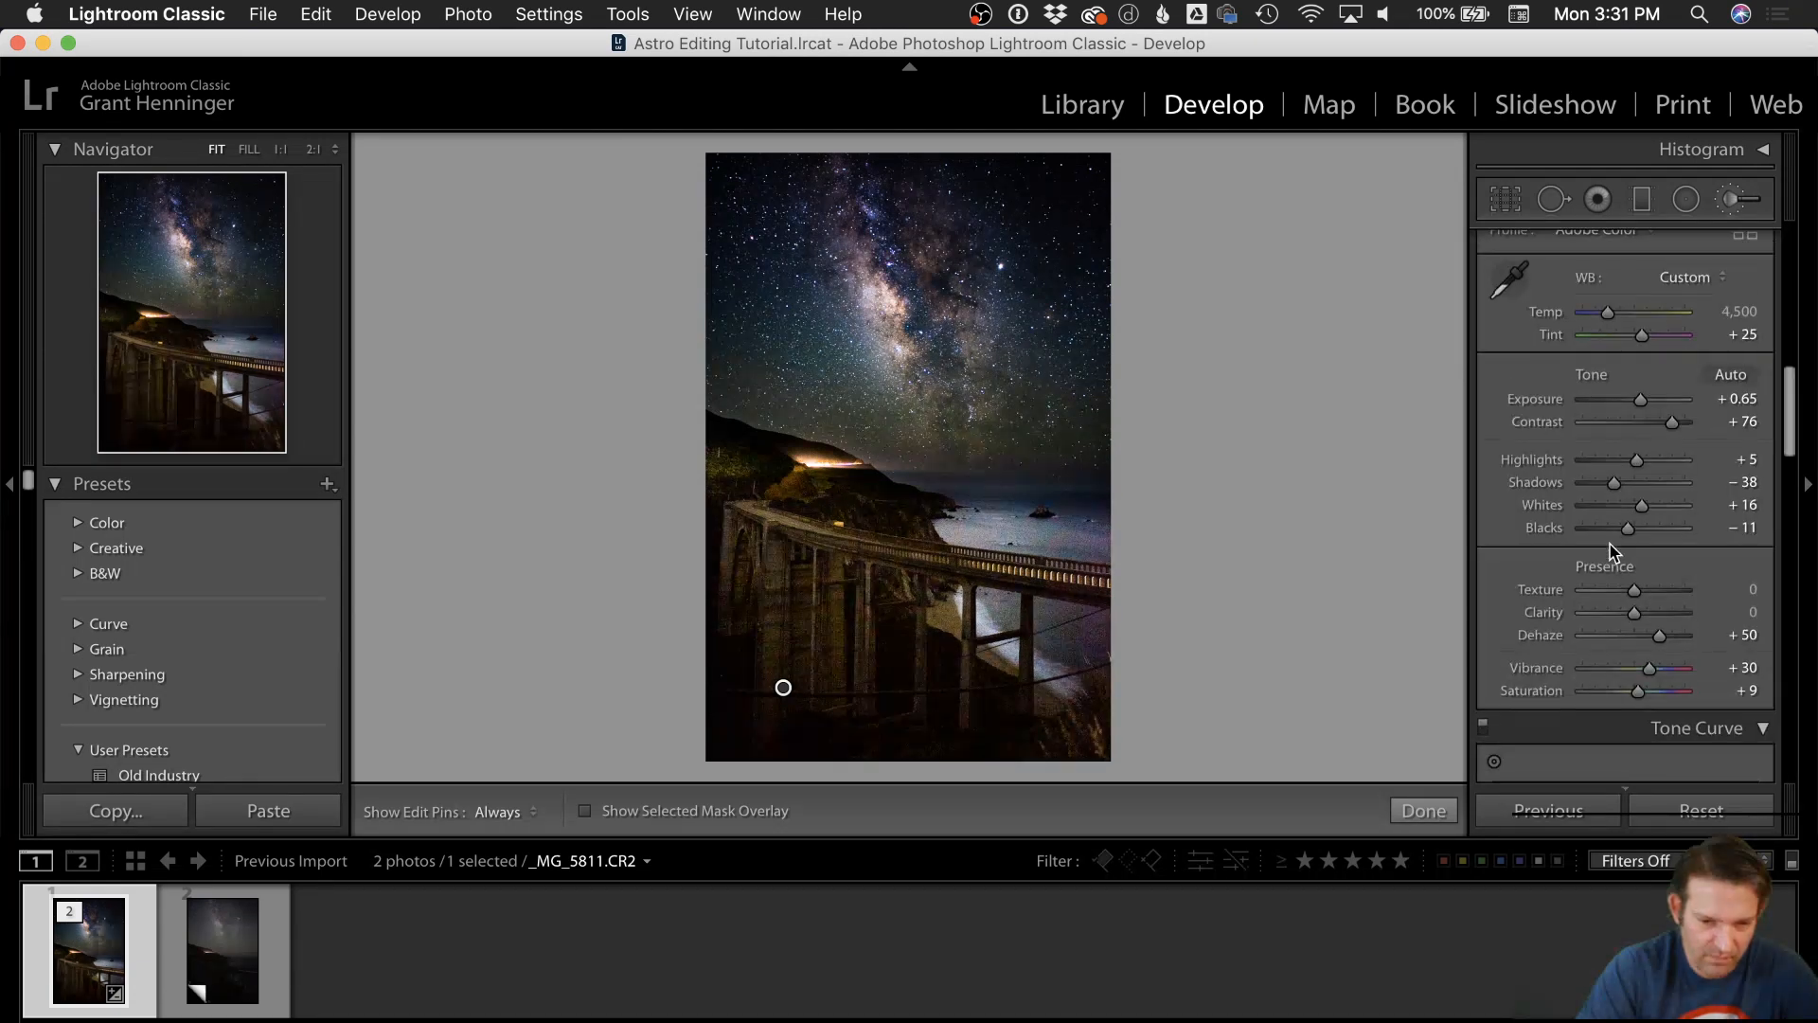
pyautogui.scroll(10, 1612, 547)
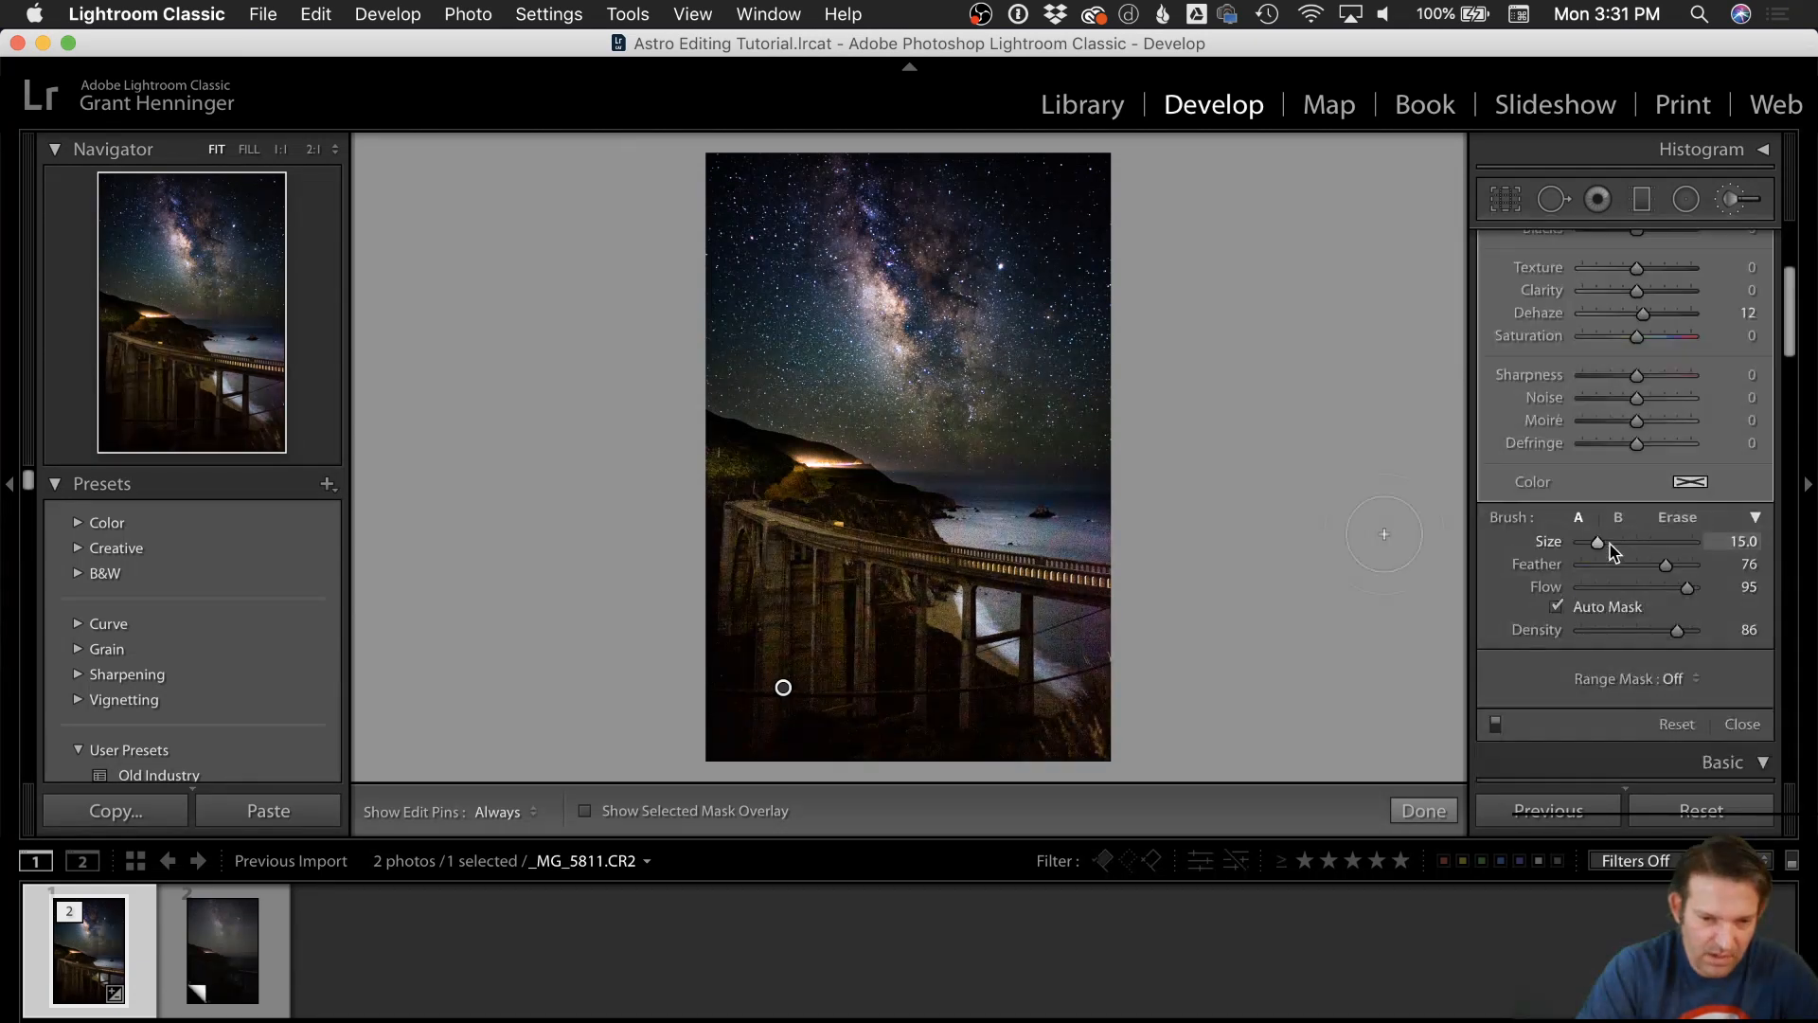
pyautogui.click(1737, 201)
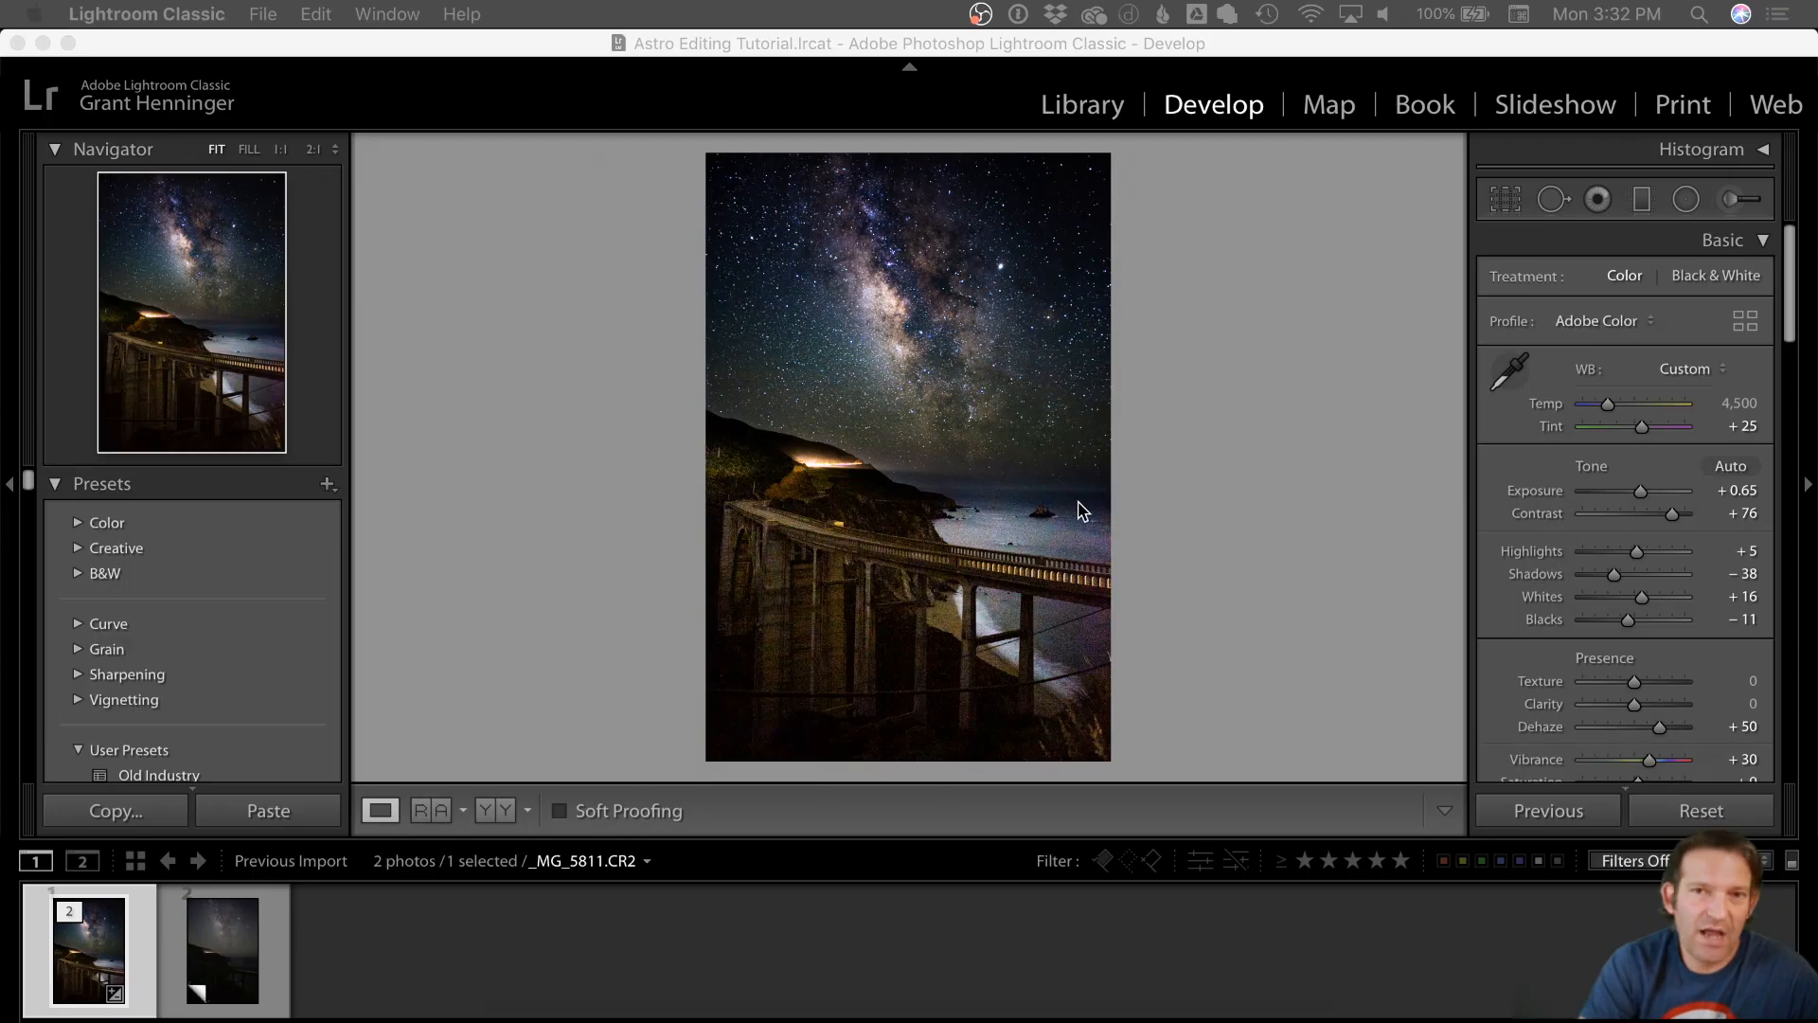
# Step: Examine the noise on the bridge and in the sky at 1:1 and set Luminance noise reduction to 89
pyautogui.click(812, 579)
pyautogui.click(809, 571)
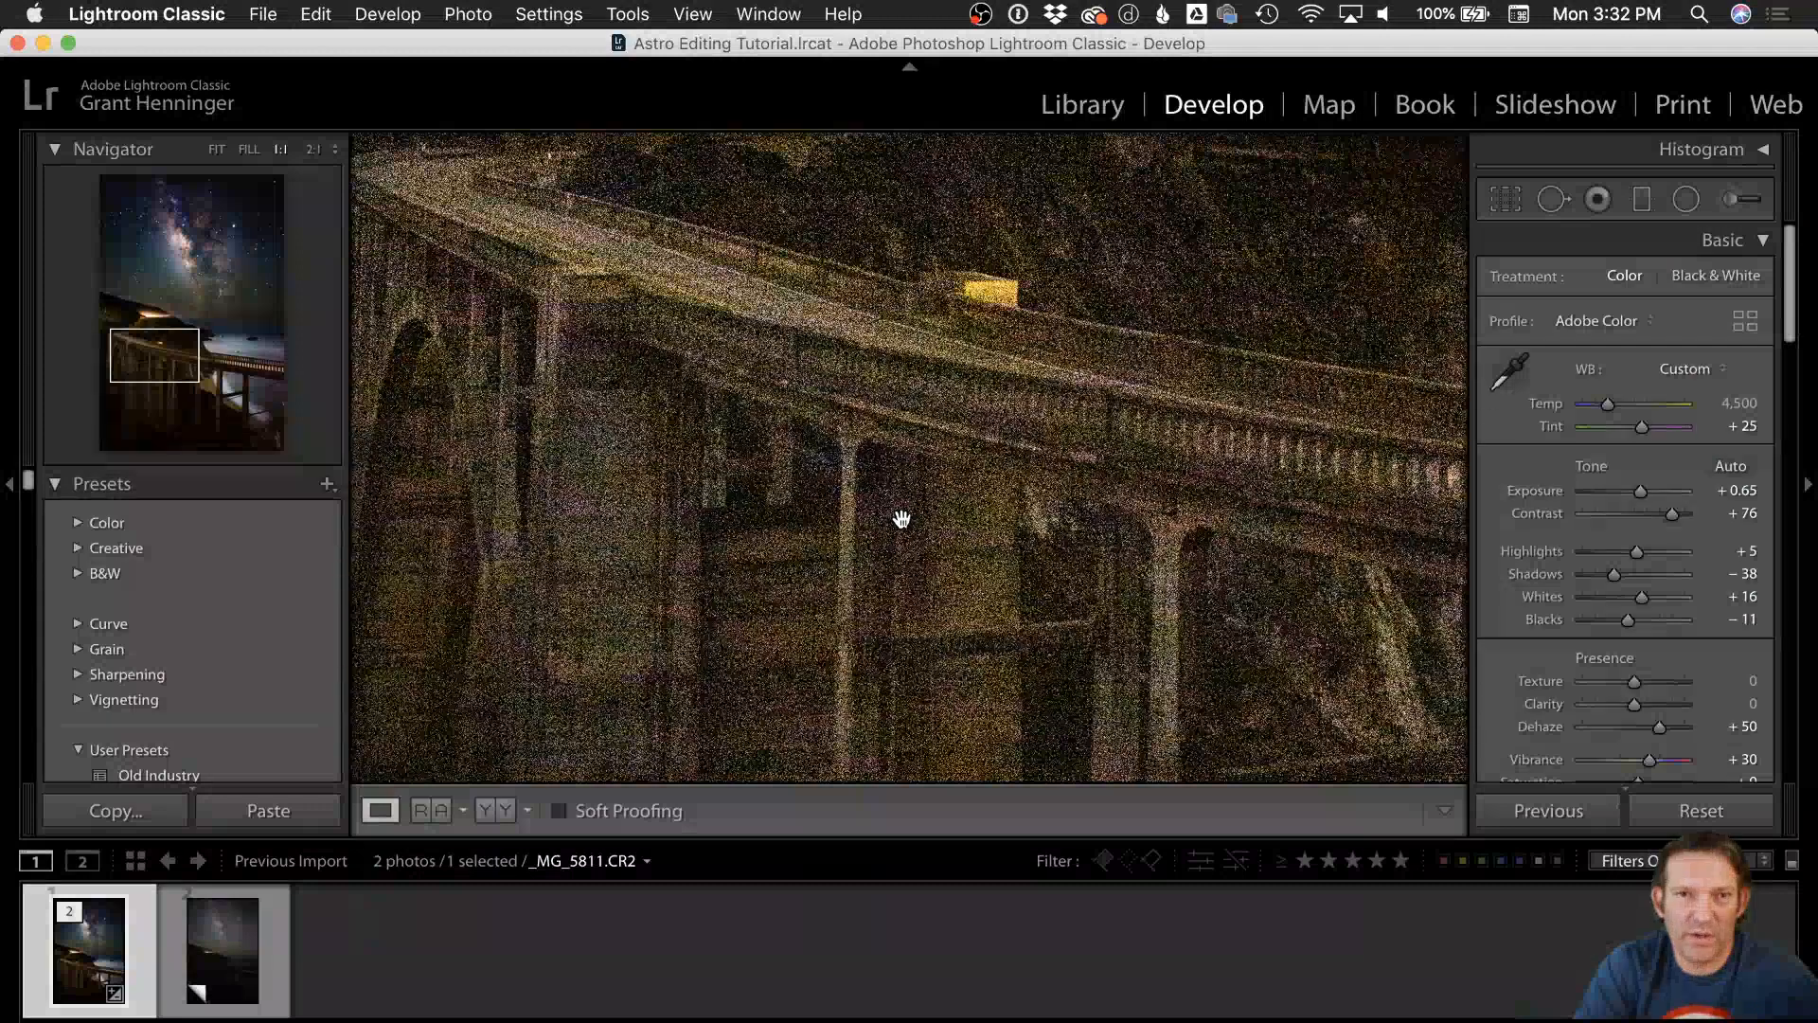
pyautogui.moveTo(933, 313); pyautogui.dragTo(1002, 452)
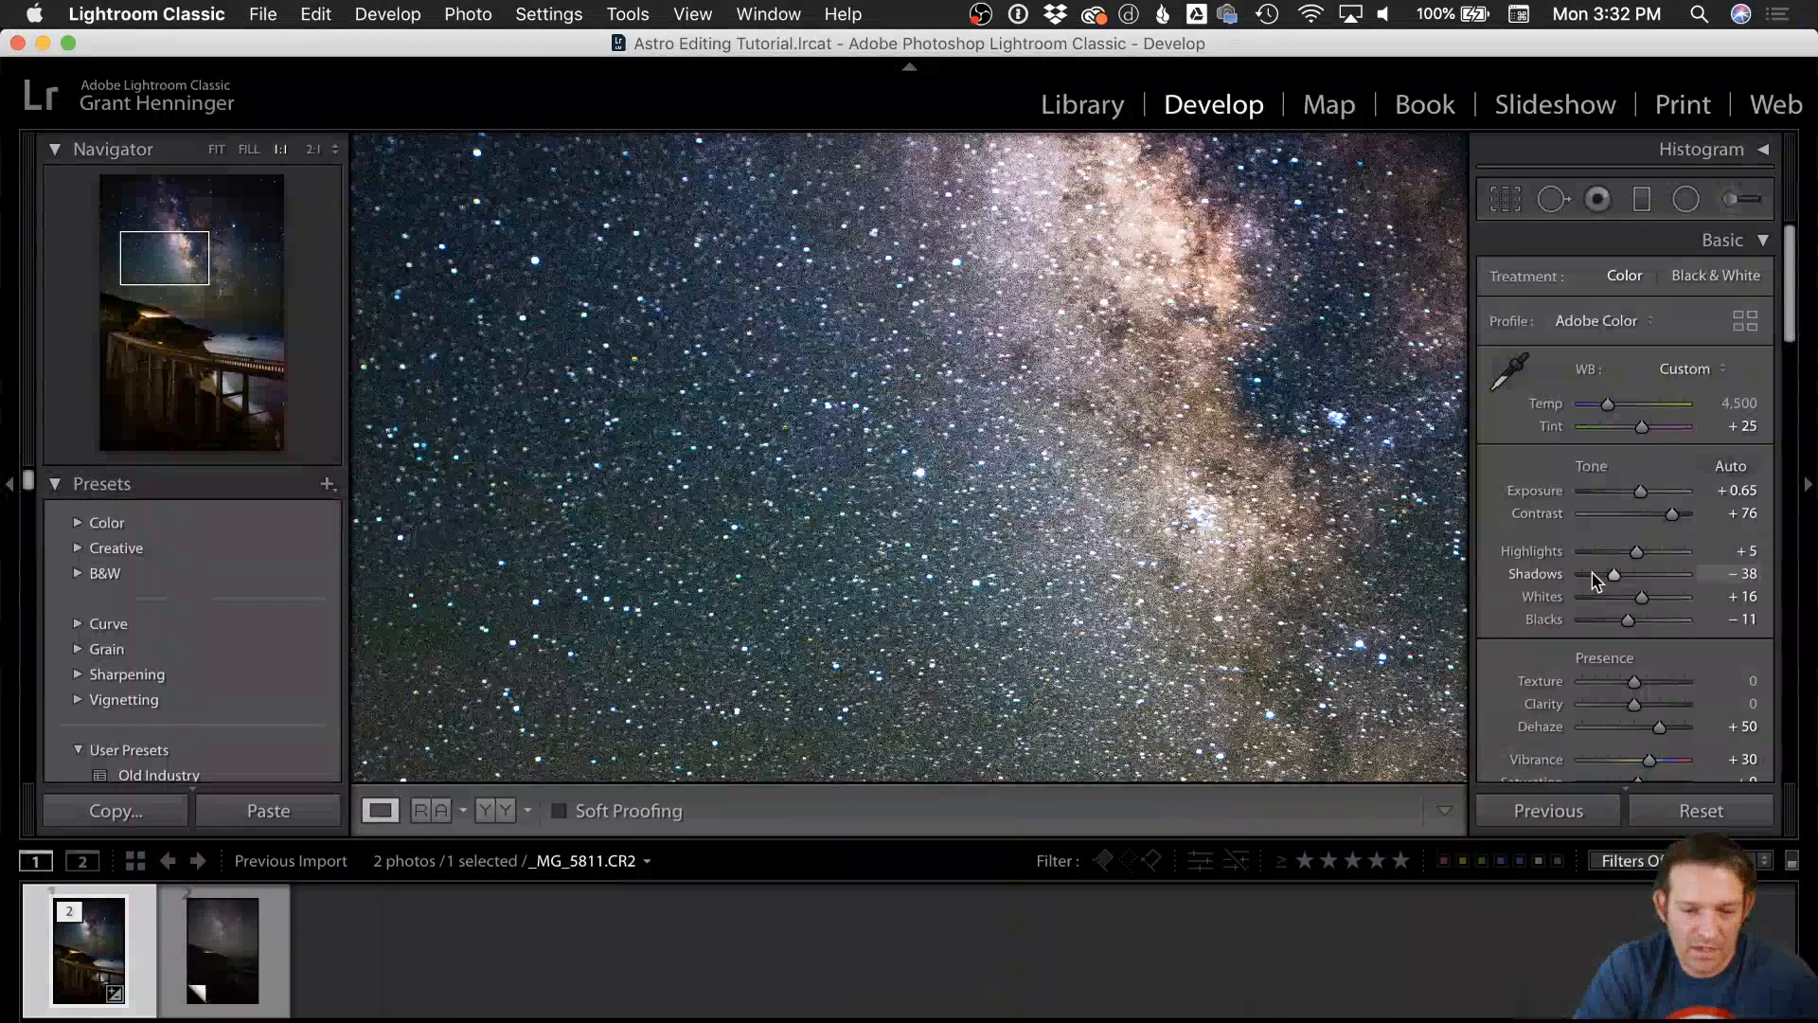
pyautogui.scroll(-10, 1596, 580)
pyautogui.scroll(4, 1596, 580)
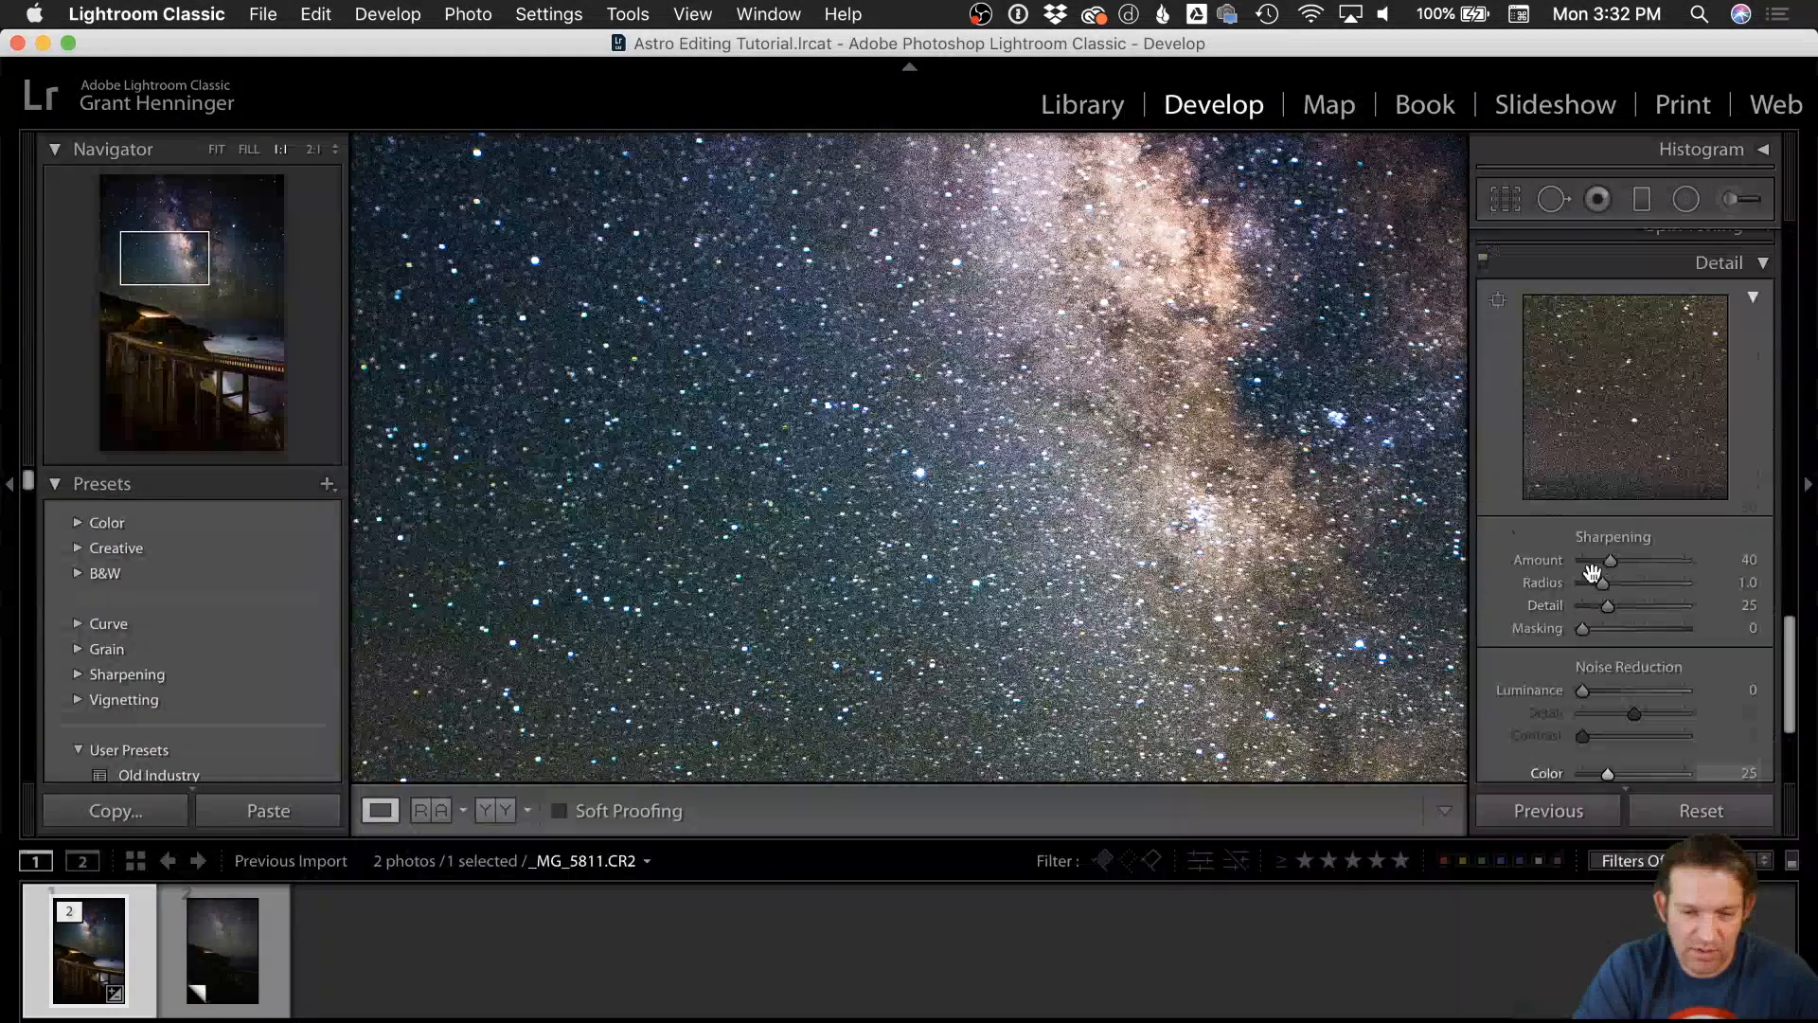
pyautogui.scroll(-5, 1596, 580)
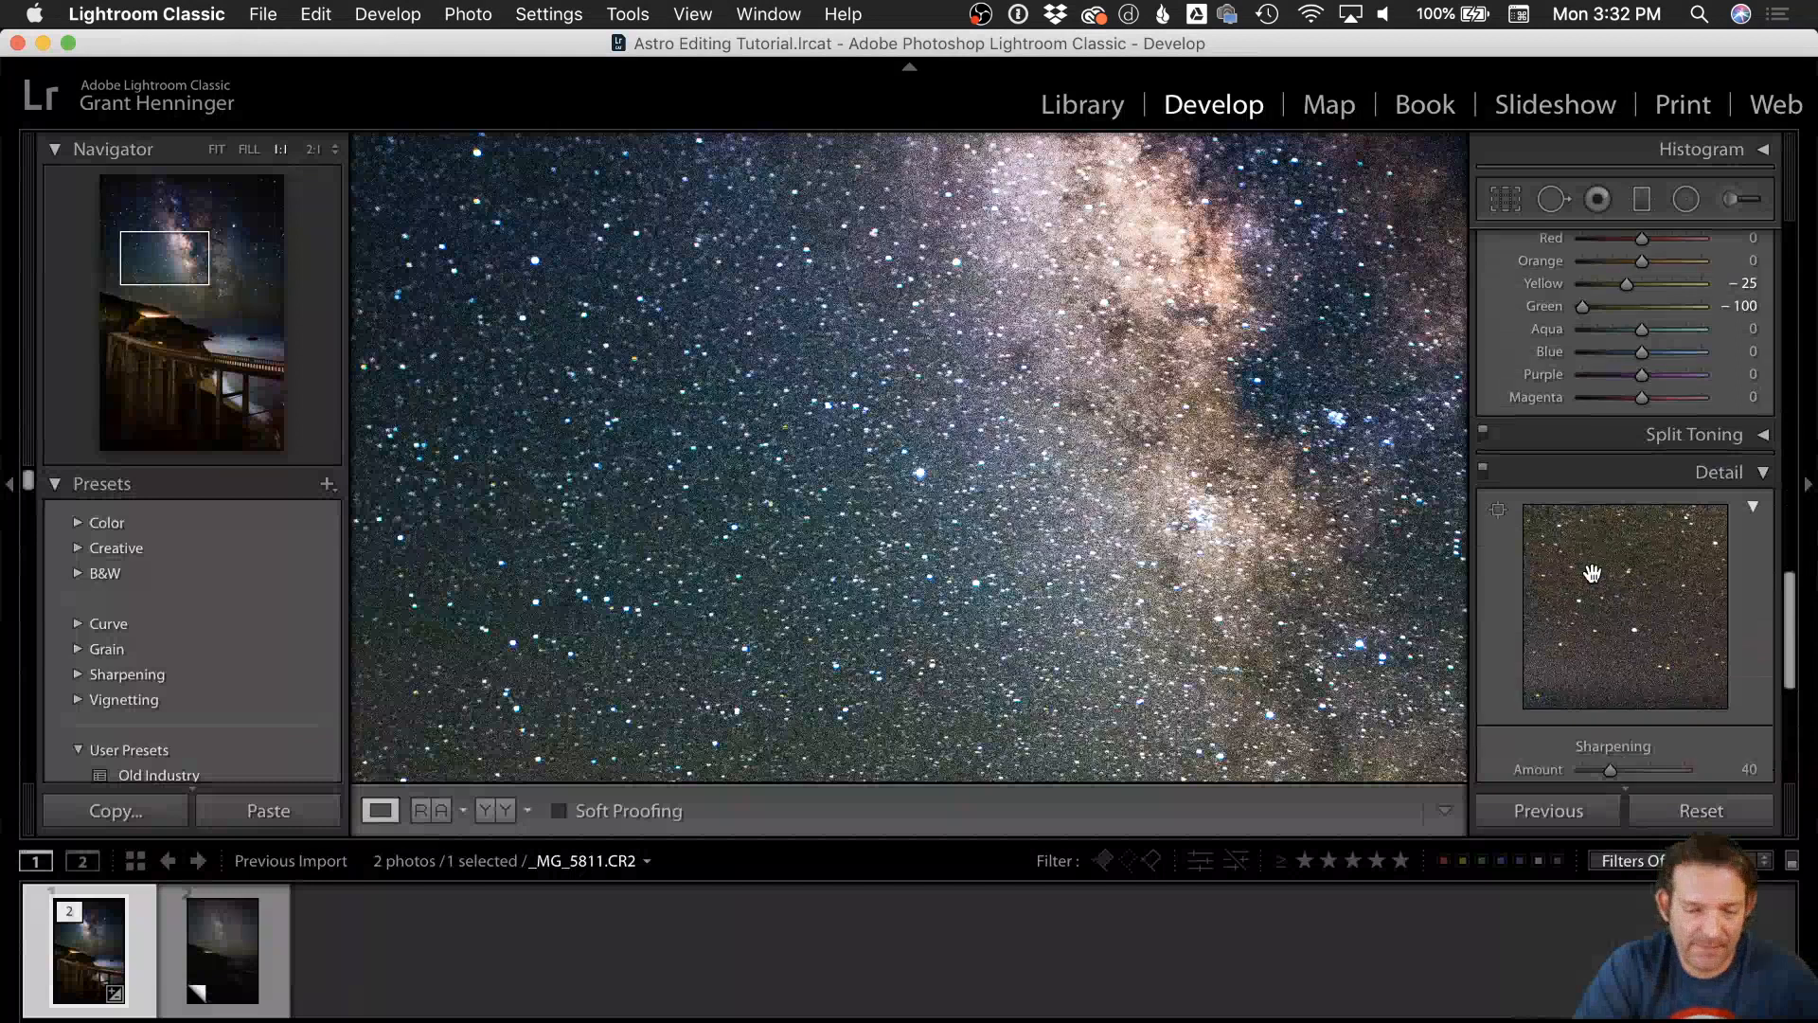
pyautogui.scroll(-1, 1599, 579)
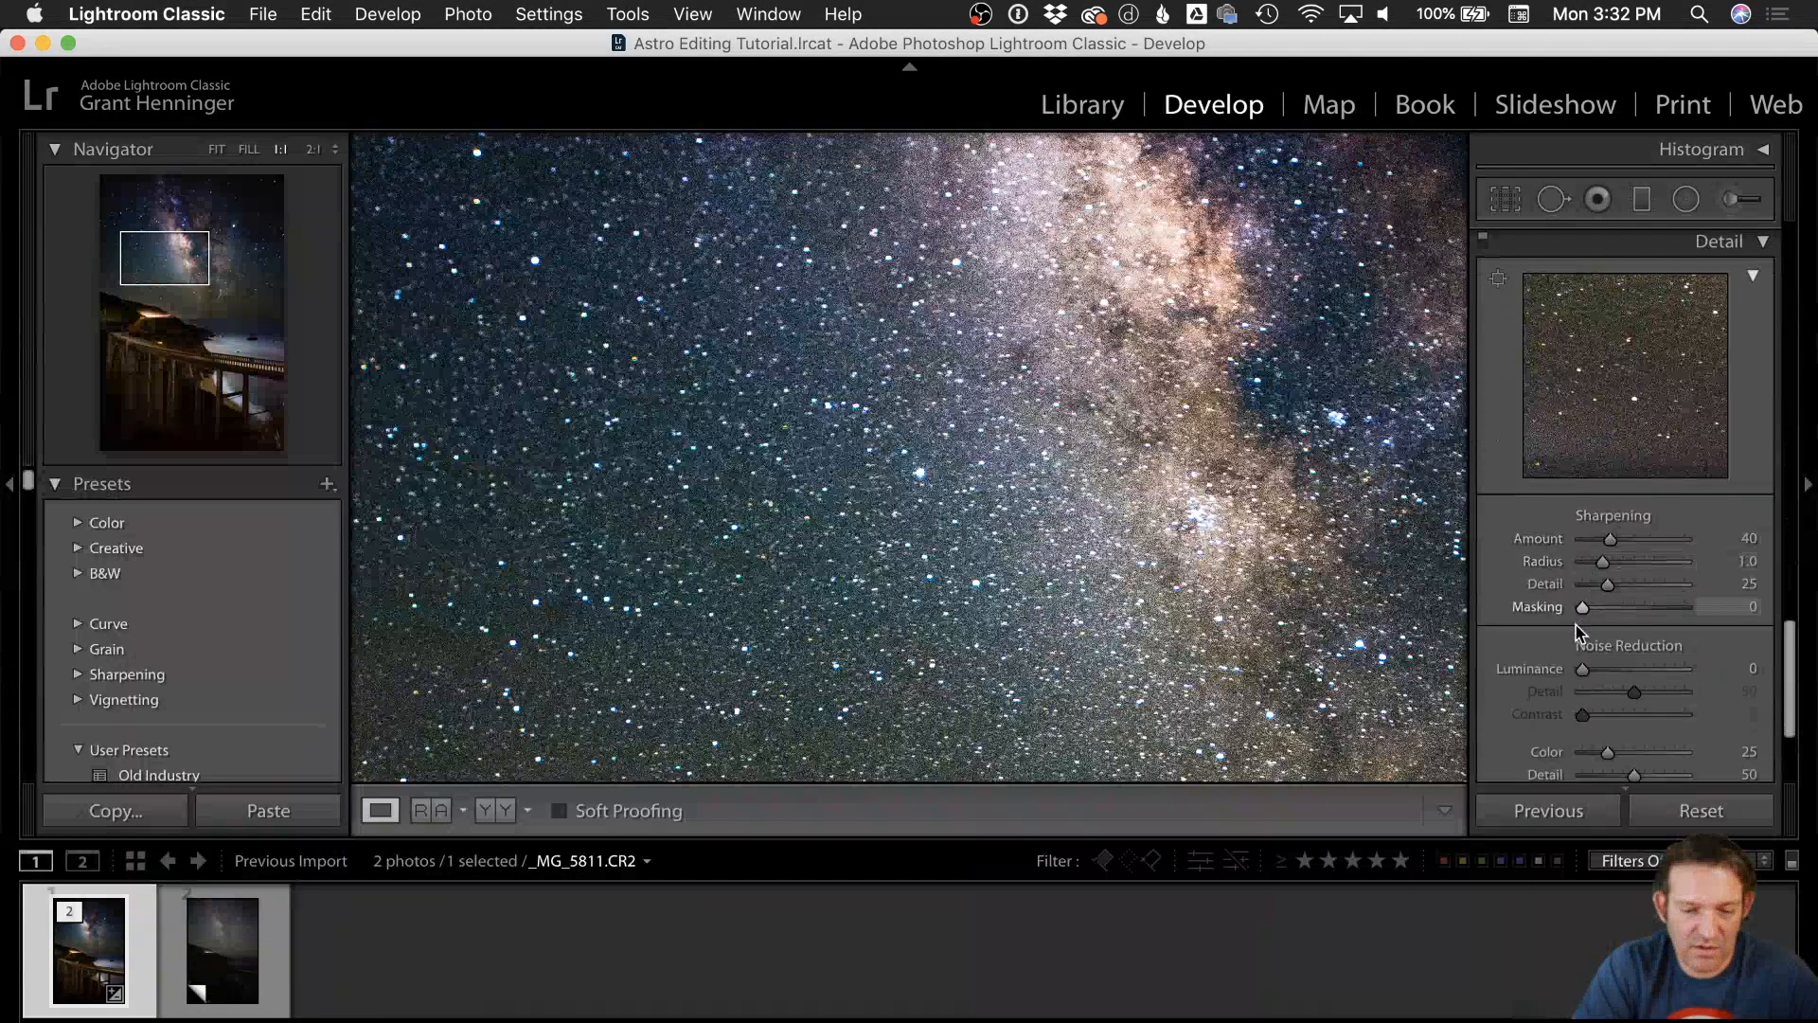
pyautogui.click(1648, 674)
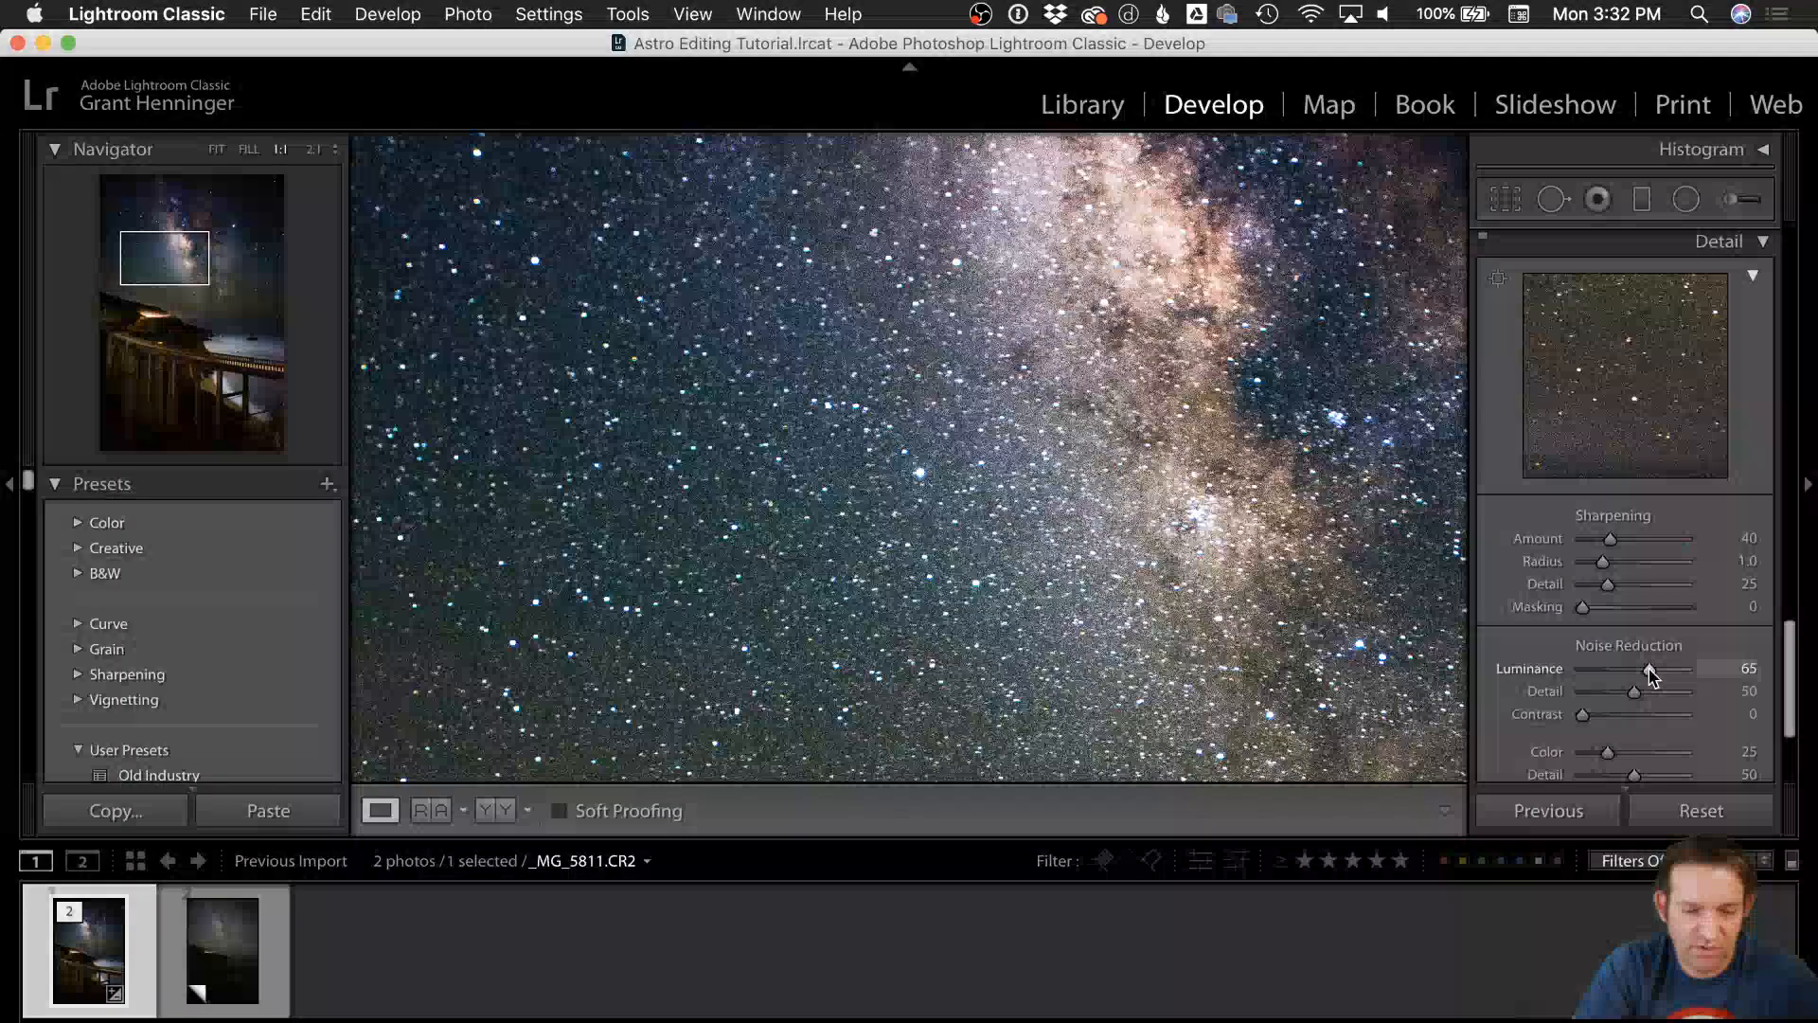
pyautogui.moveTo(1651, 675); pyautogui.dragTo(1674, 671)
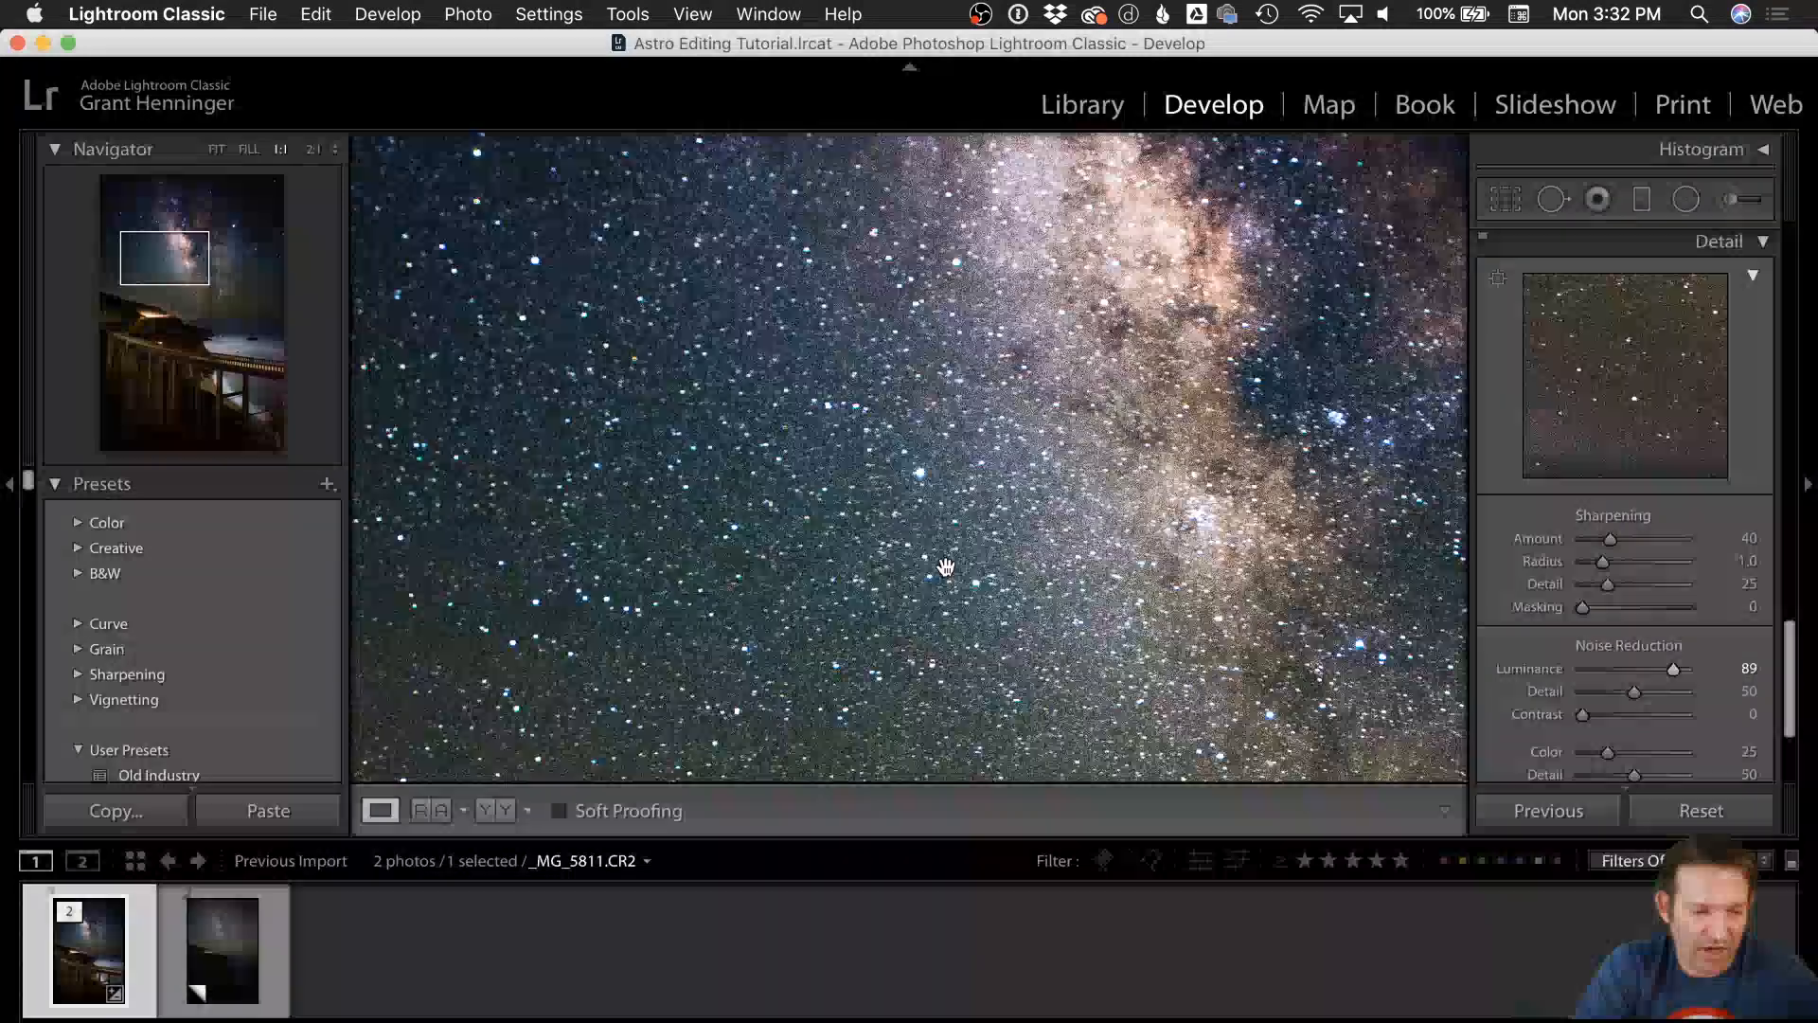
# Step: Check the smoothing on the whole photo and on the bridge, and reduce Luminance noise reduction to 41
pyautogui.click(946, 566)
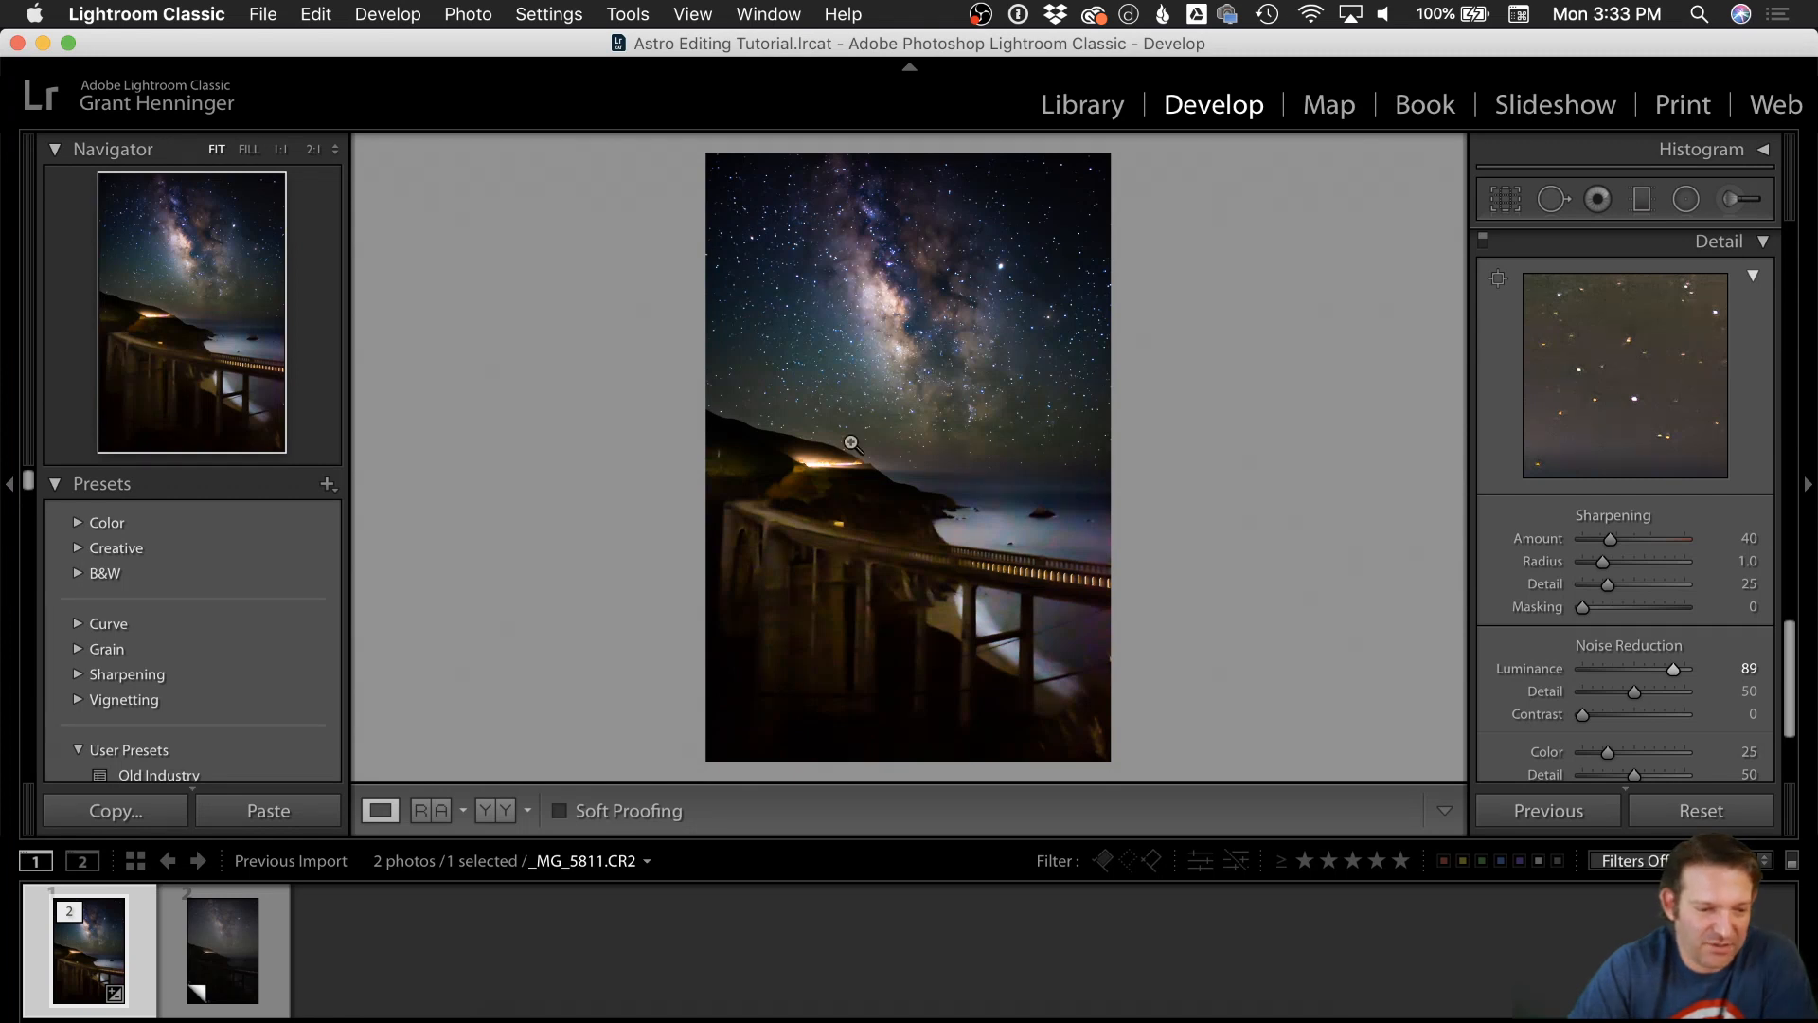
pyautogui.click(832, 527)
pyautogui.moveTo(747, 641); pyautogui.dragTo(1230, 464)
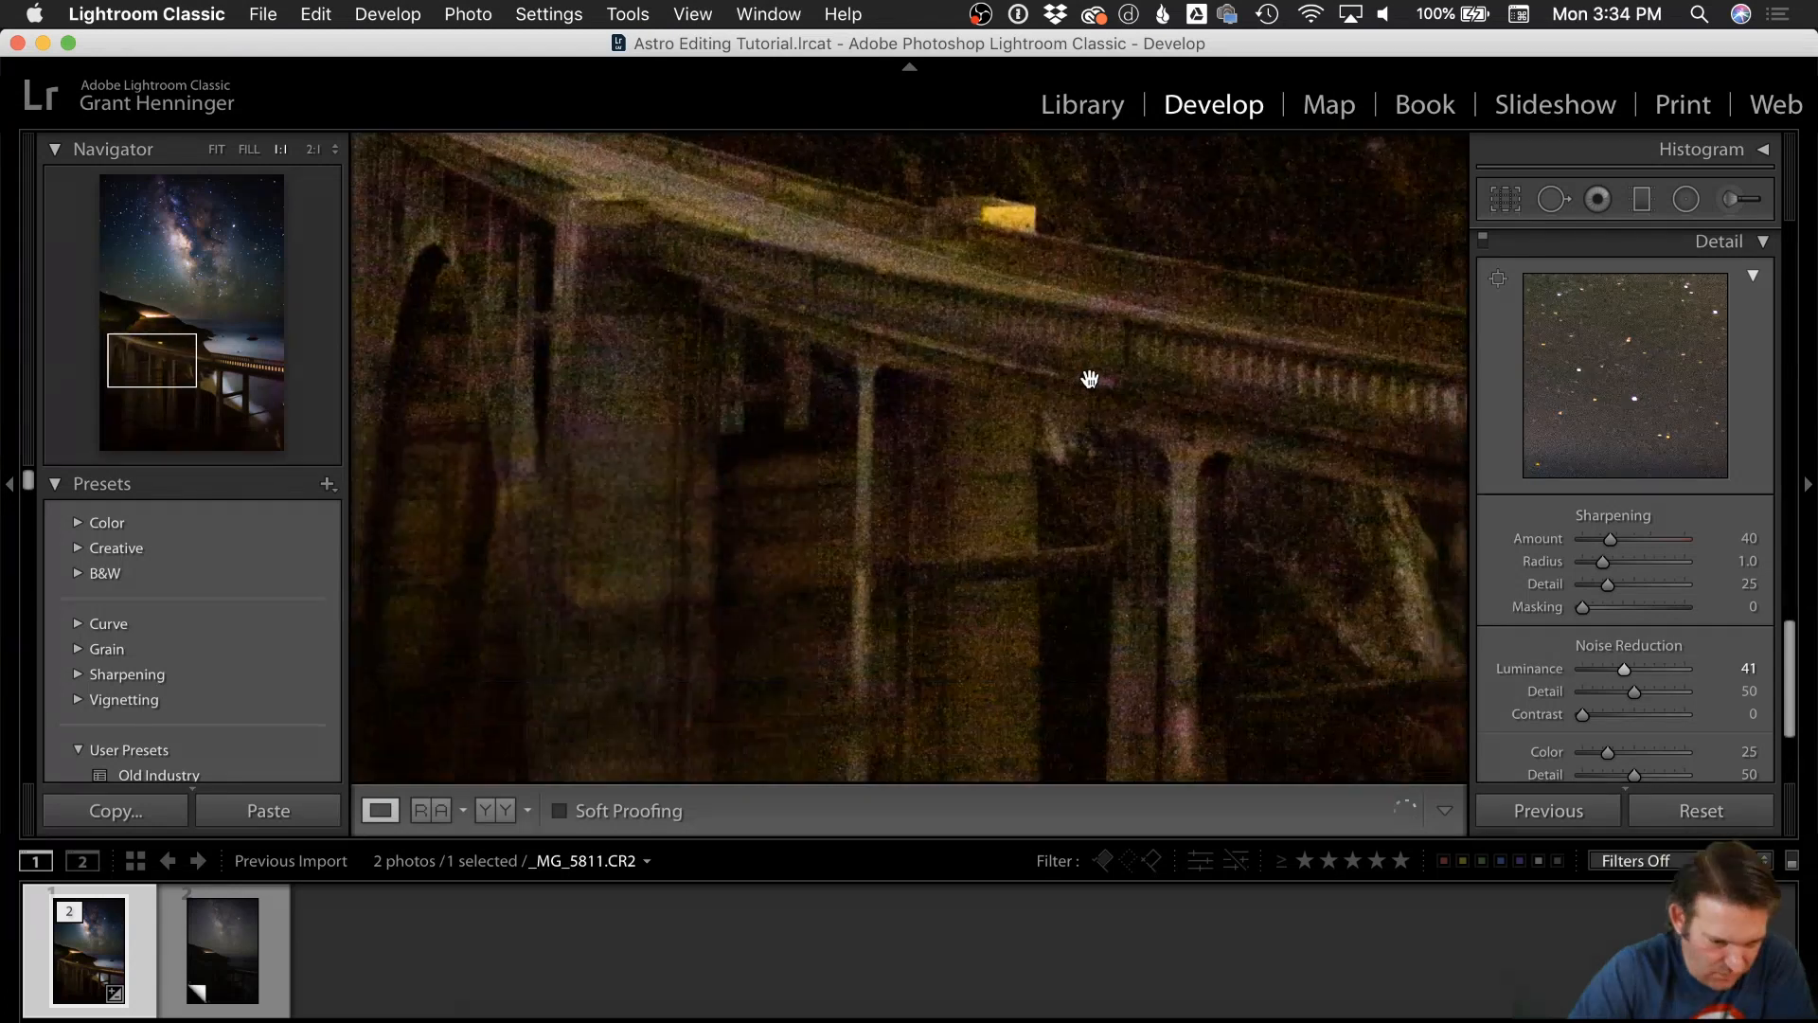
# Step: Examine the bridge and the Milky Way at 1:1 for remaining noise and preserved star detail
pyautogui.moveTo(1238, 476); pyautogui.dragTo(872, 479)
pyautogui.moveTo(1133, 487); pyautogui.dragTo(1146, 190)
pyautogui.moveTo(738, 316); pyautogui.dragTo(1035, 668)
pyautogui.moveTo(1080, 406); pyautogui.dragTo(925, 714)
pyautogui.moveTo(1129, 355); pyautogui.dragTo(1129, 692)
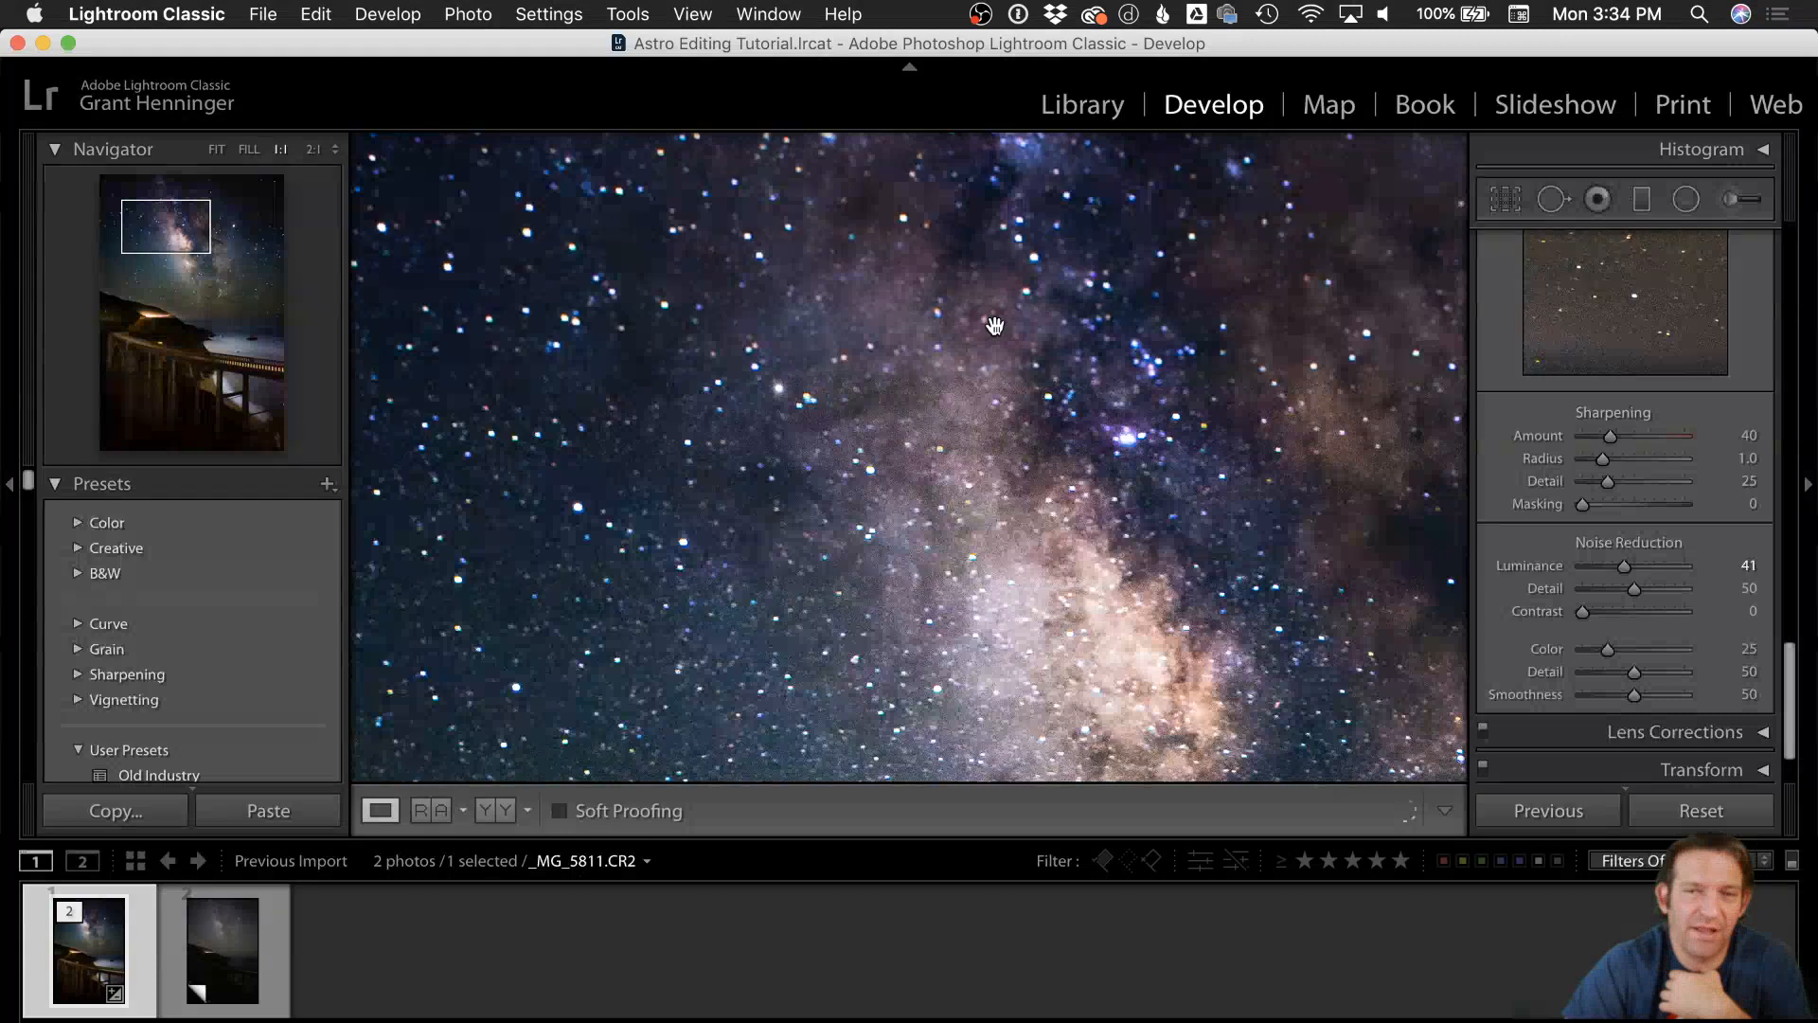
pyautogui.click(1001, 274)
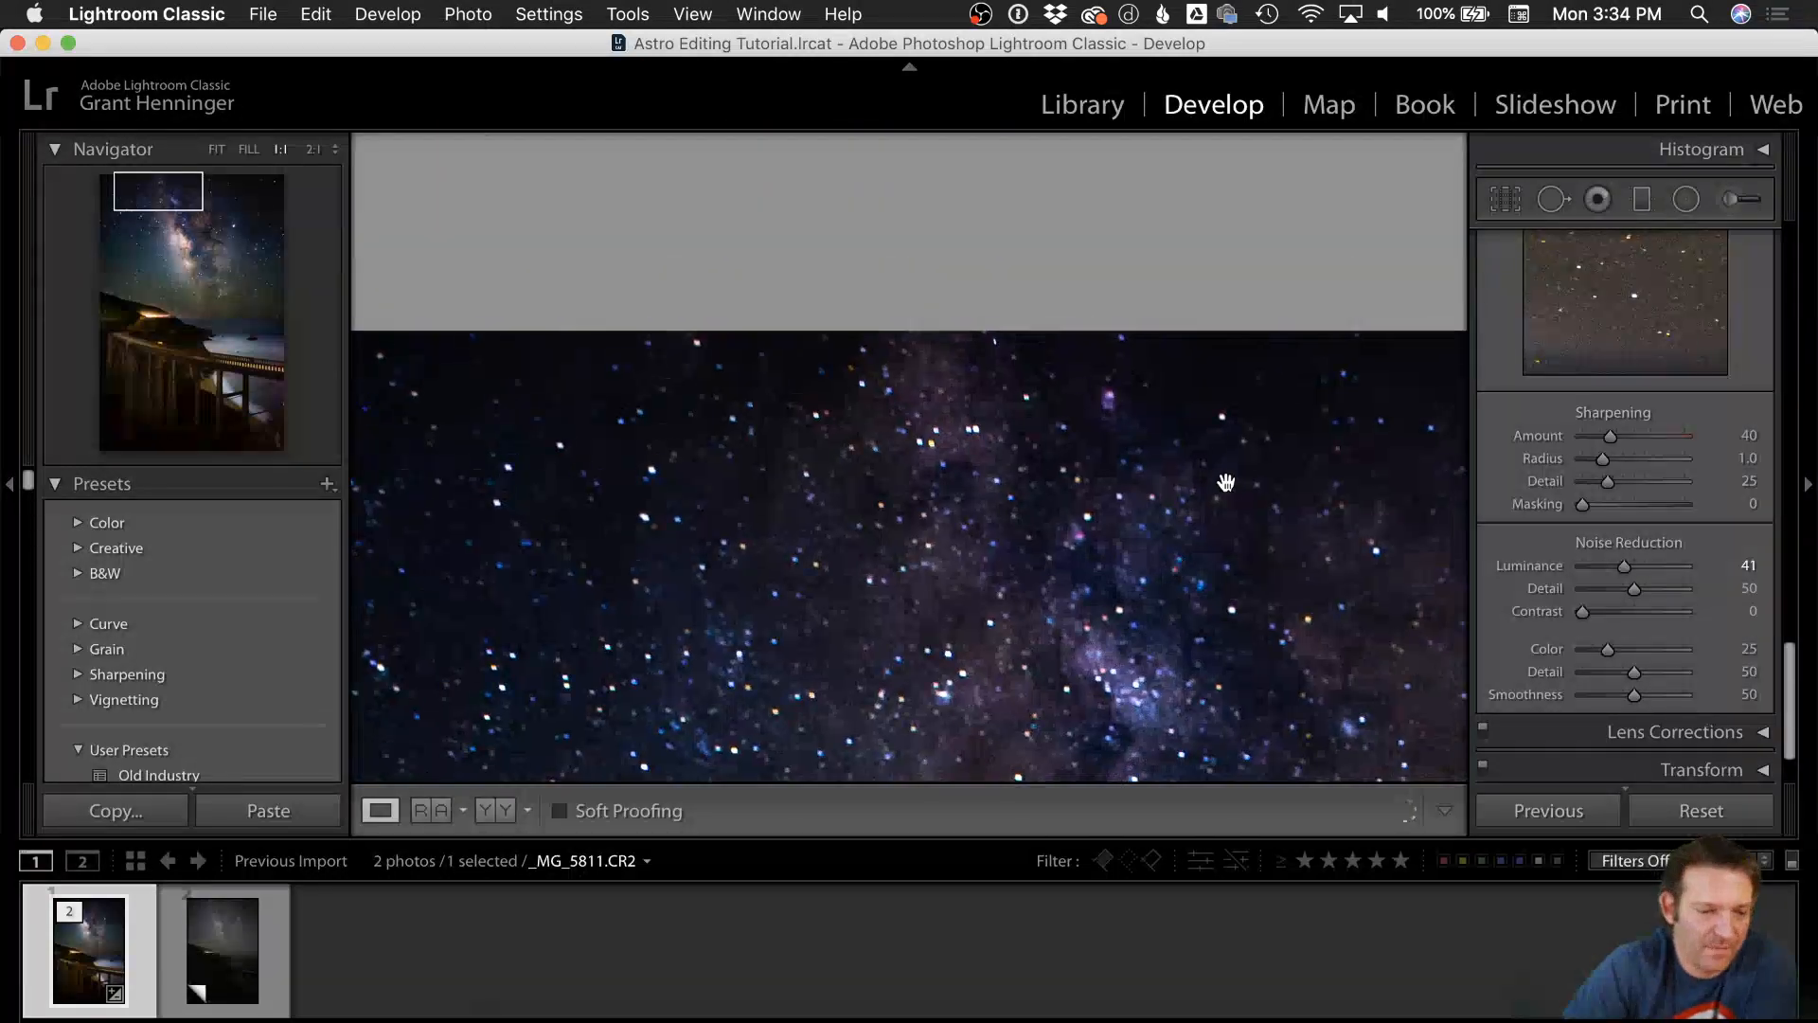